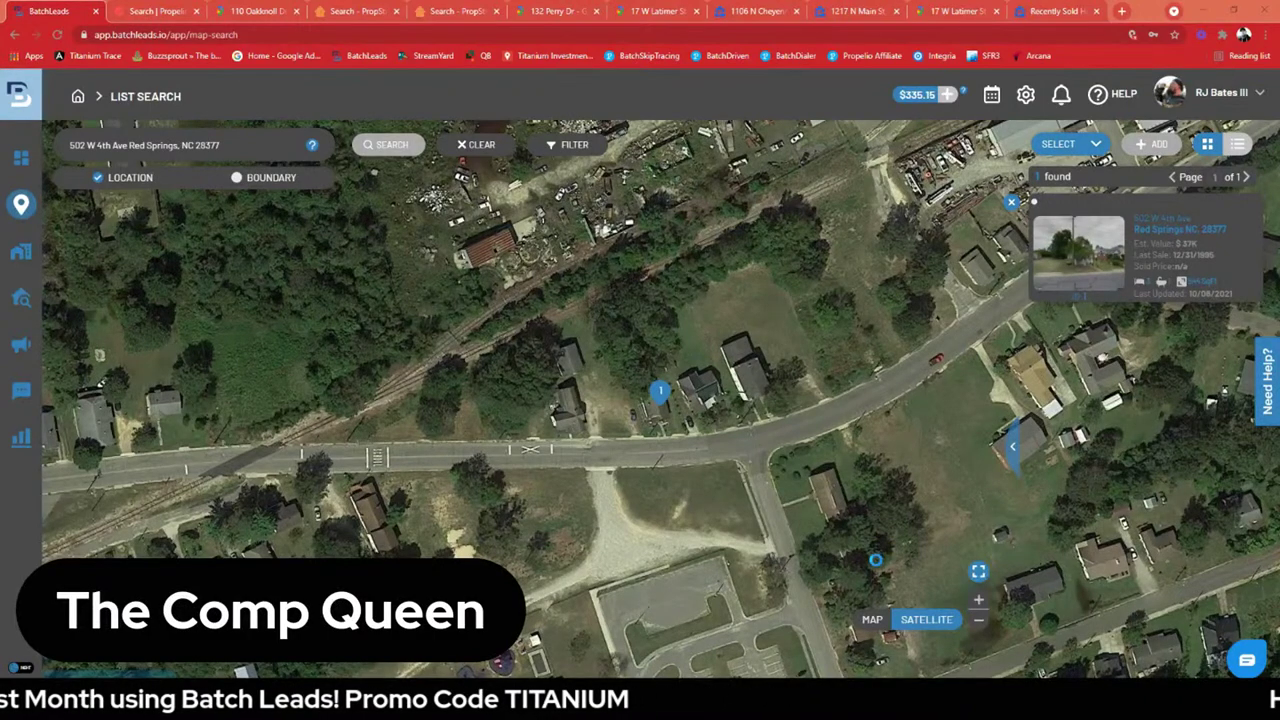
{"action": "left_click", "coordinate": [1163, 230]}
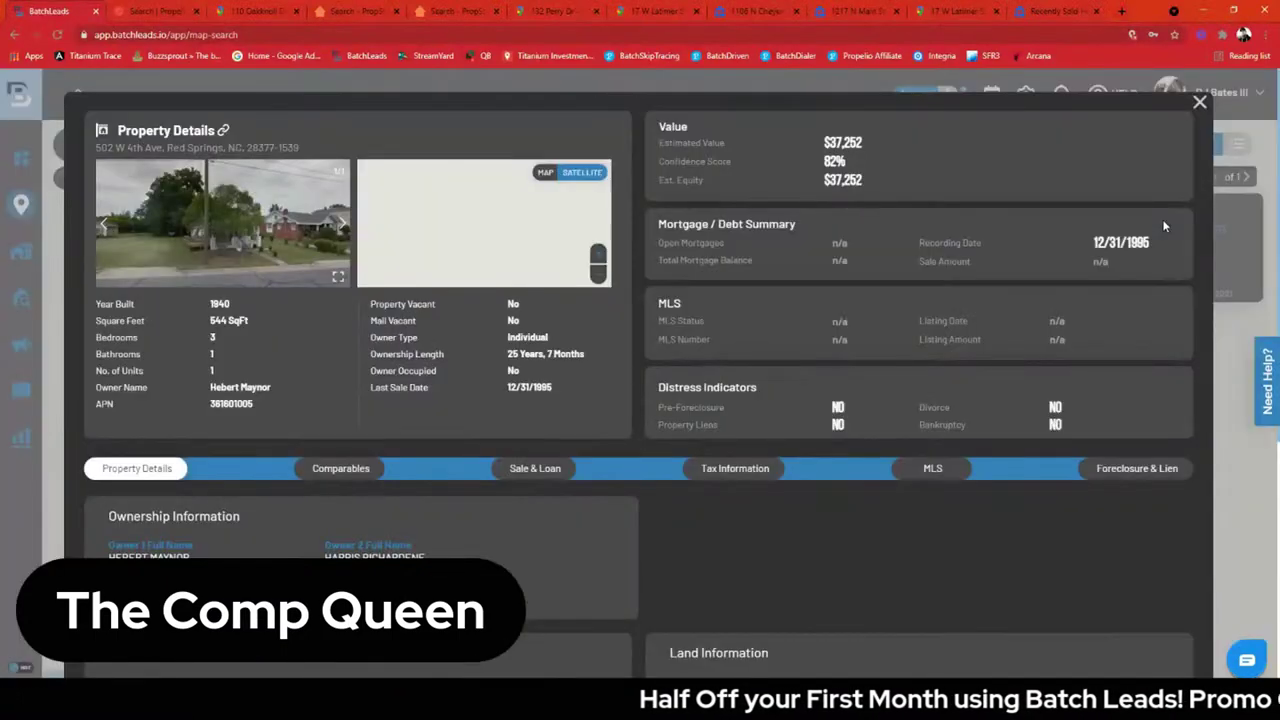
{"action": "left_click", "coordinate": [365, 469]}
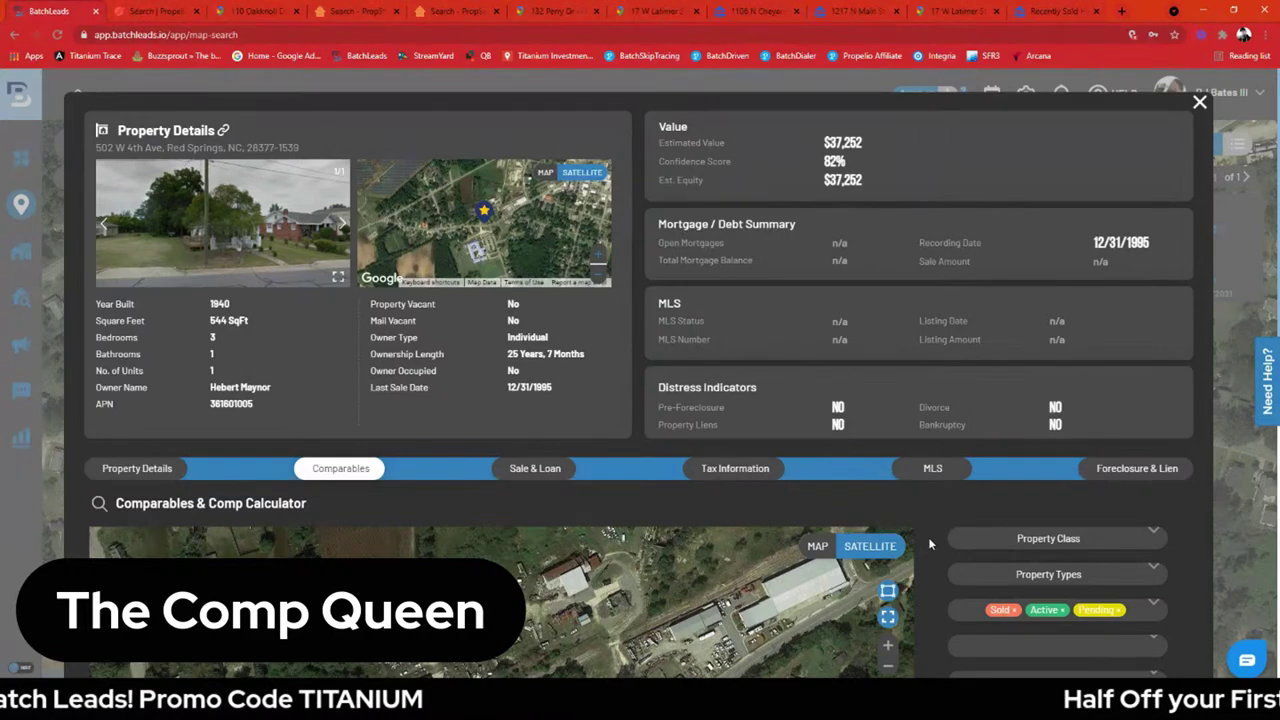
{"action": "scroll", "coordinate": [924, 503], "scroll_direction": "down", "scroll_amount": 3}
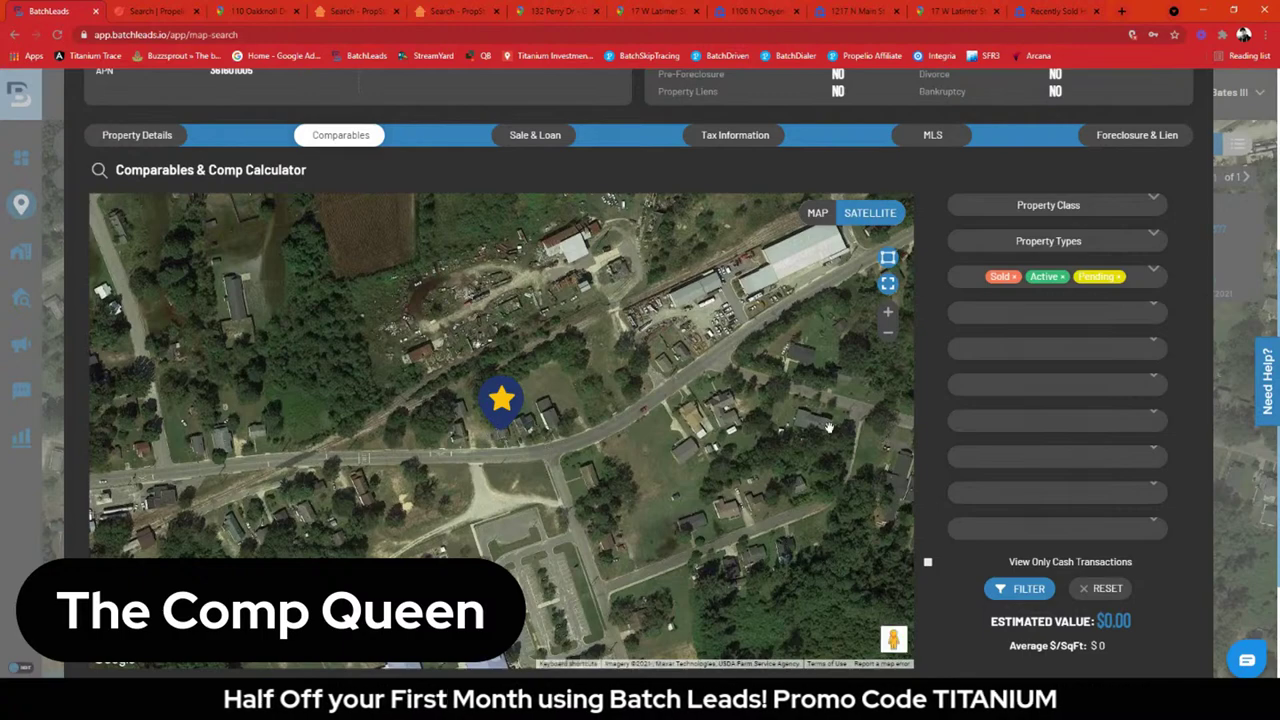
{"action": "left_click", "coordinate": [887, 334]}
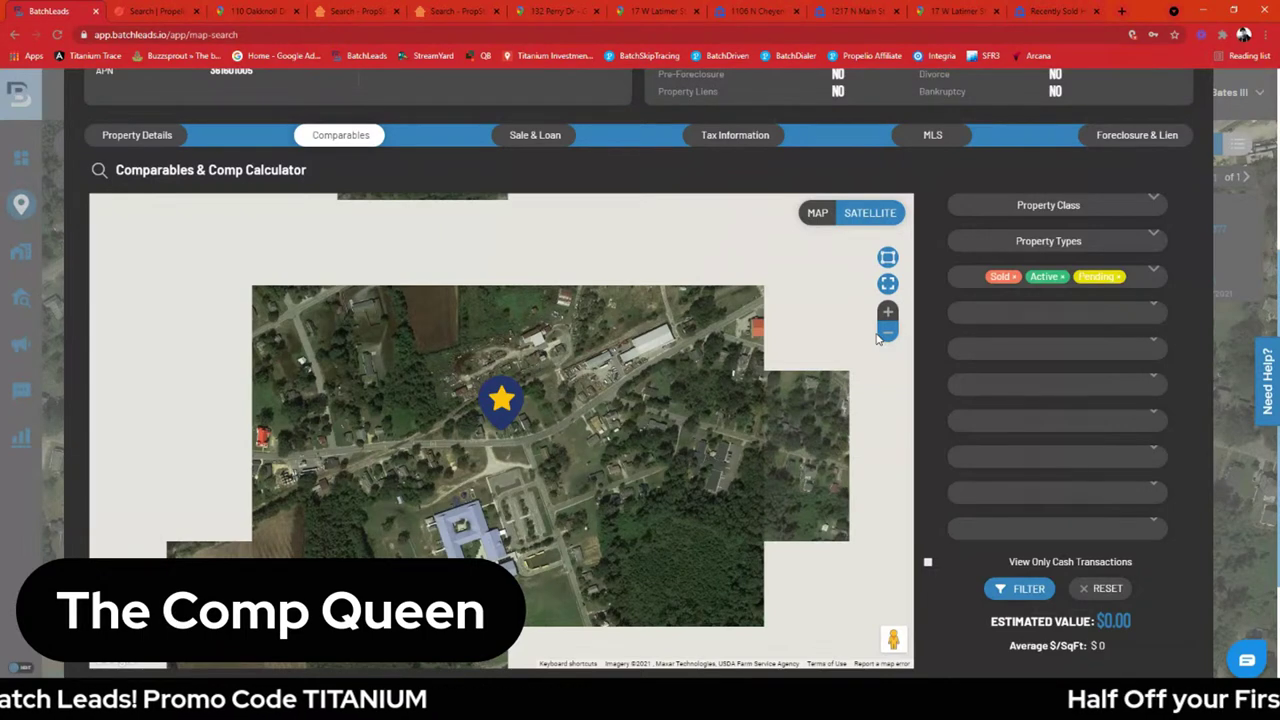
{"action": "left_click", "coordinate": [155, 12]}
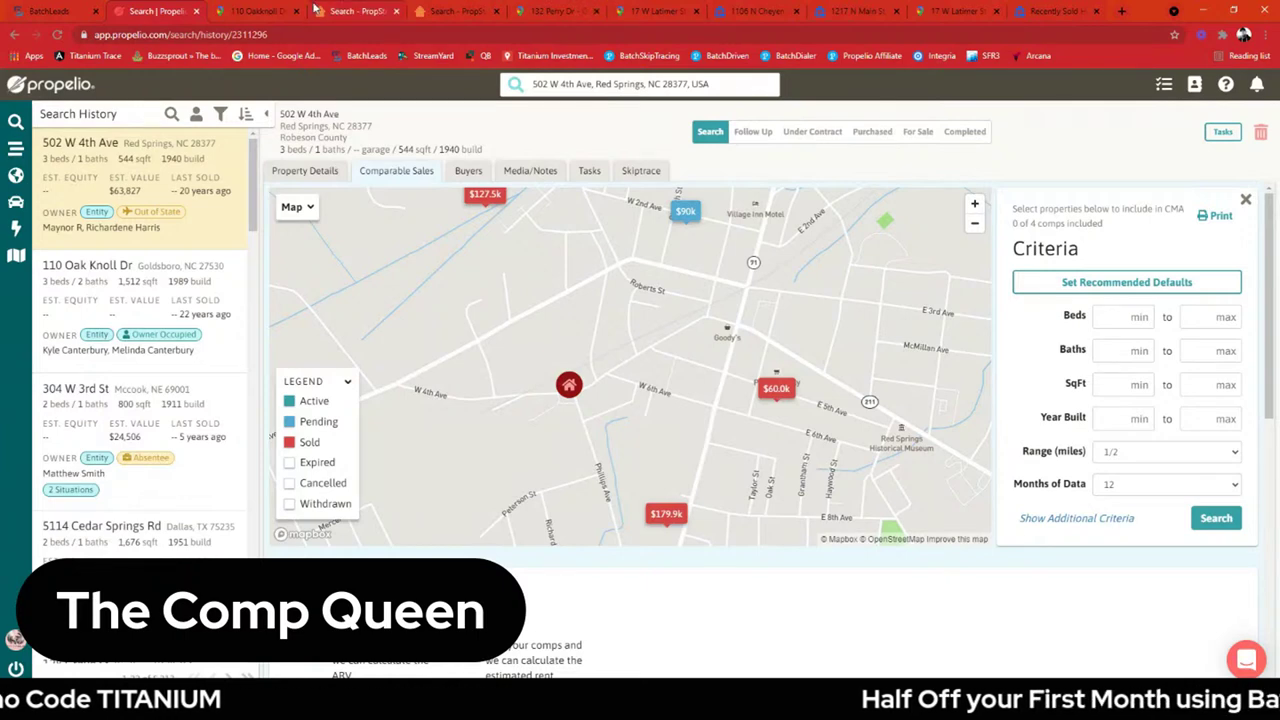
{"action": "left_click", "coordinate": [370, 16]}
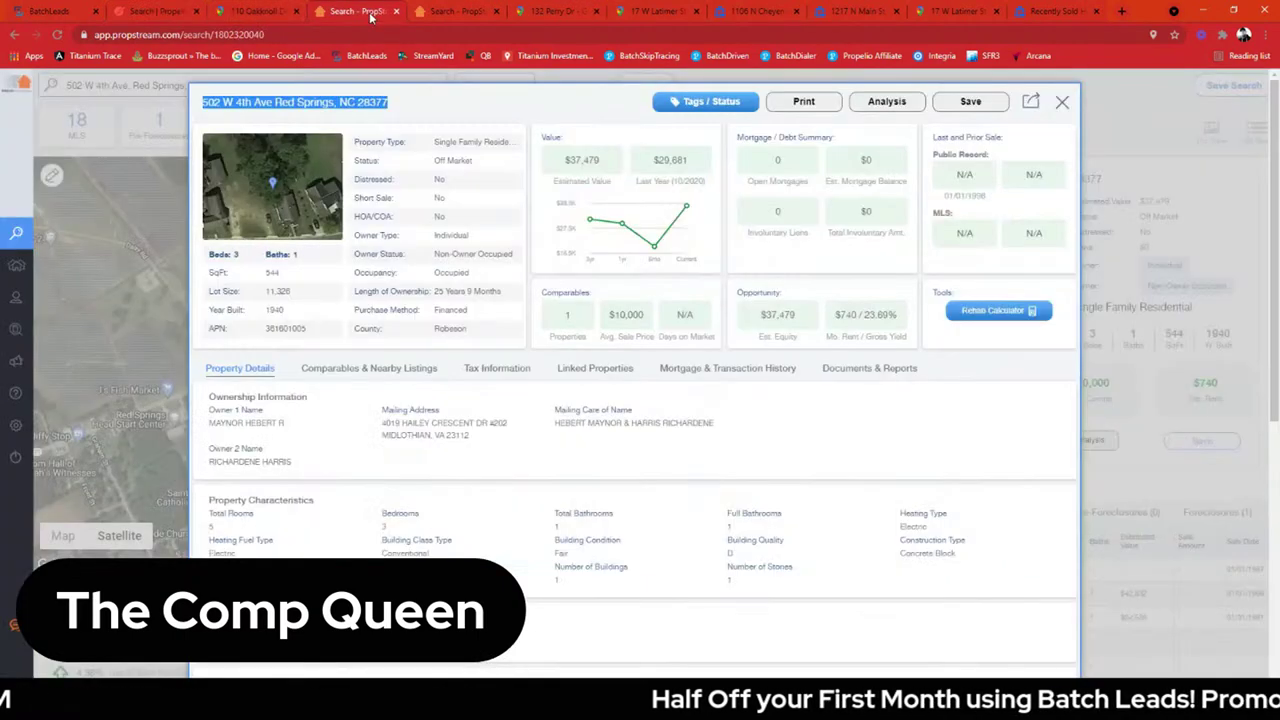
{"action": "left_click", "coordinate": [401, 370]}
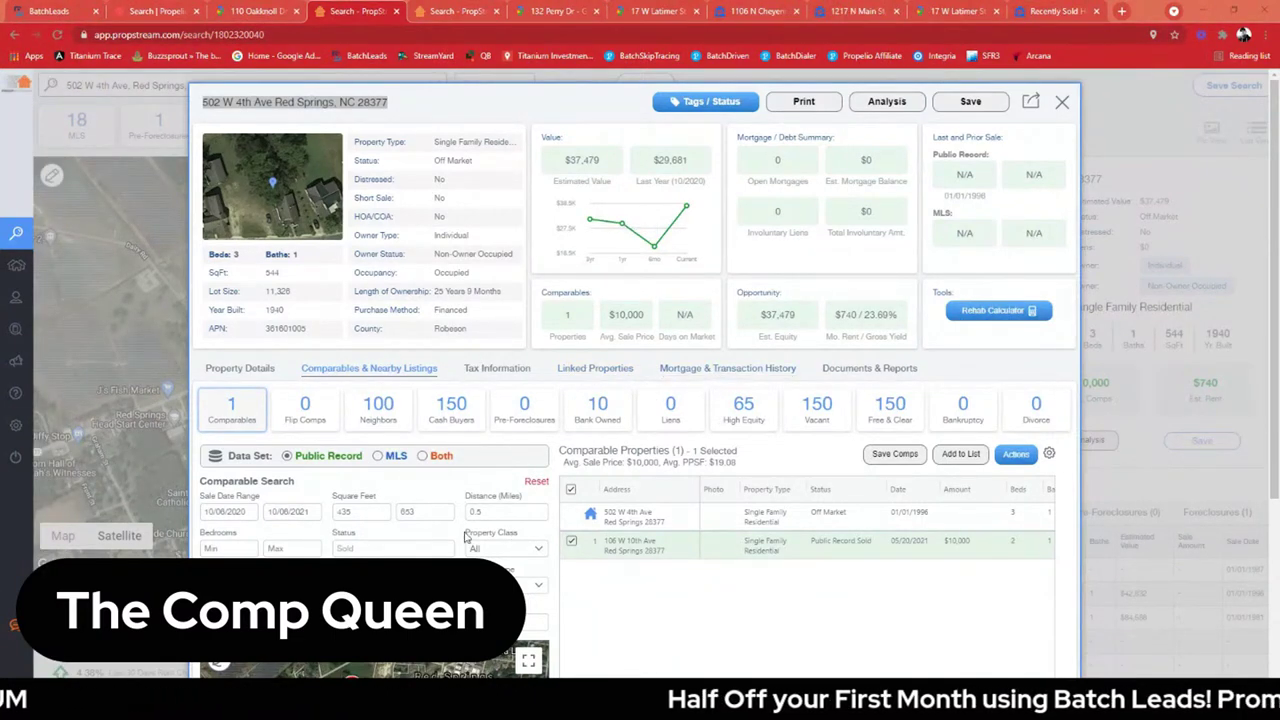
Clear the 435 minimum and 653 maximum square-footage filters and zoom the map into Red Springs.
{"action": "left_click_drag", "start_coordinate": [383, 512], "coordinate": [305, 512]}
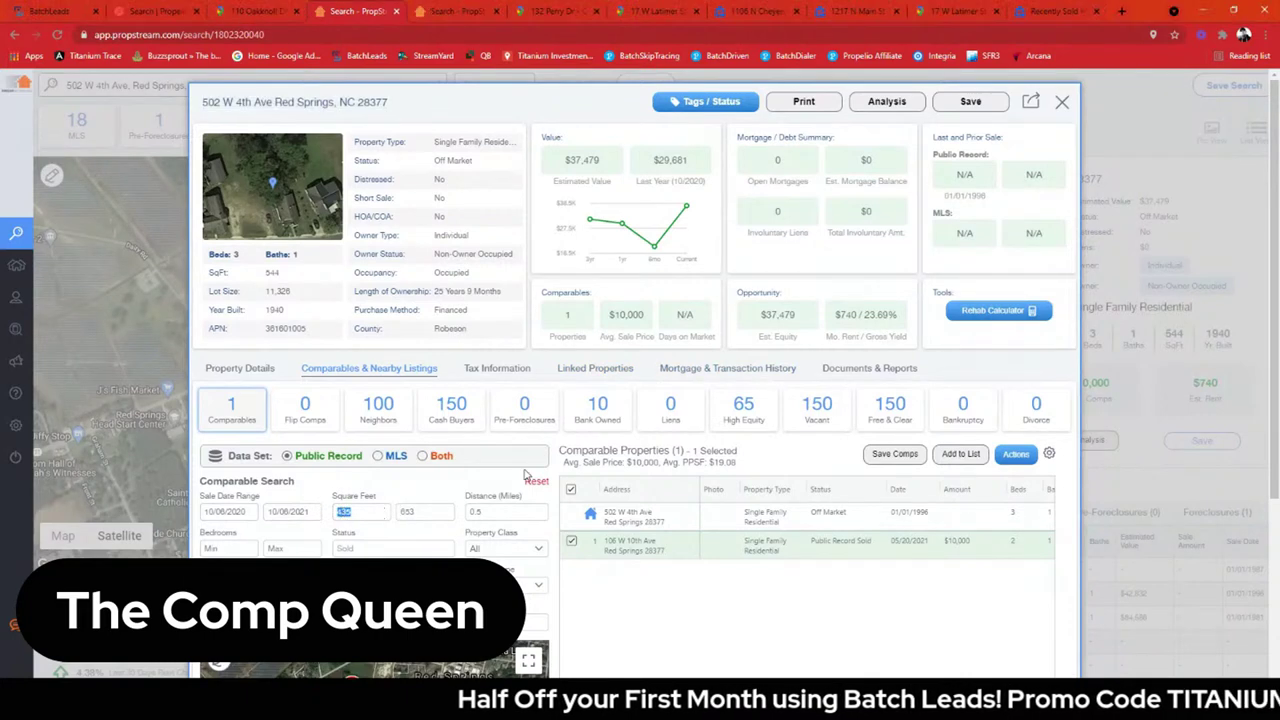
{"action": "key", "text": "BackSpace"}
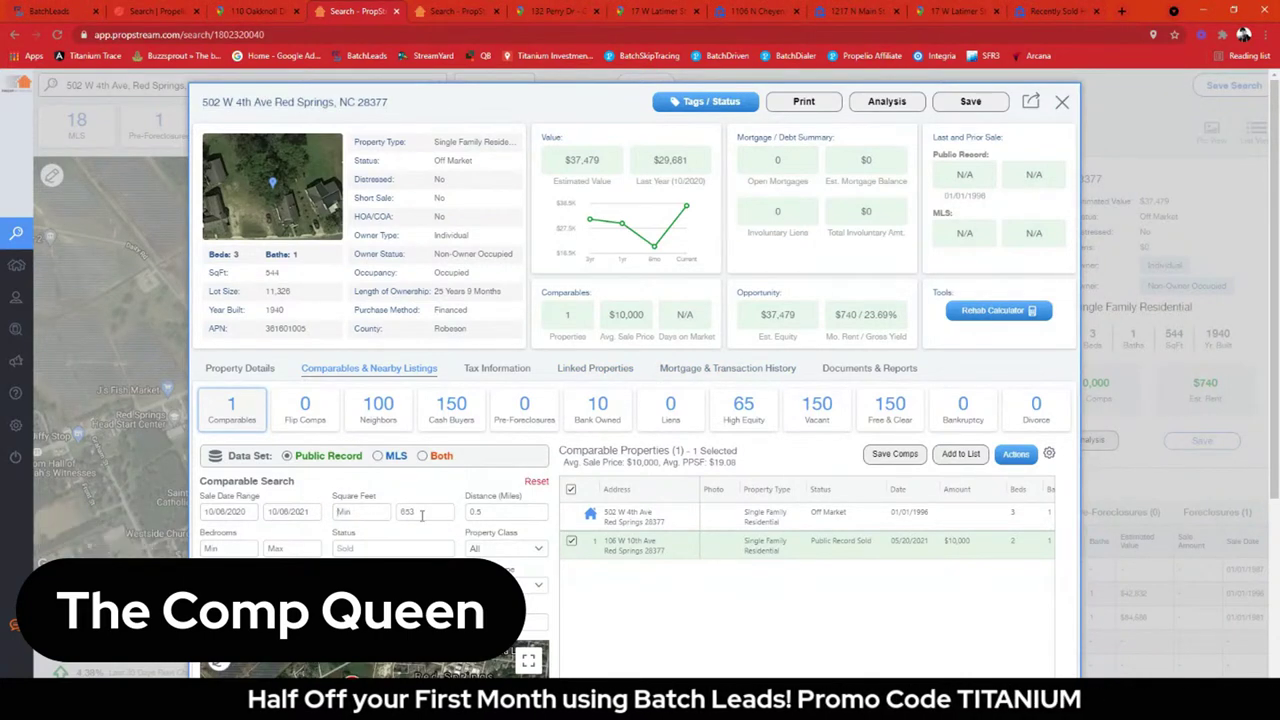
{"action": "left_click_drag", "start_coordinate": [424, 512], "coordinate": [346, 514]}
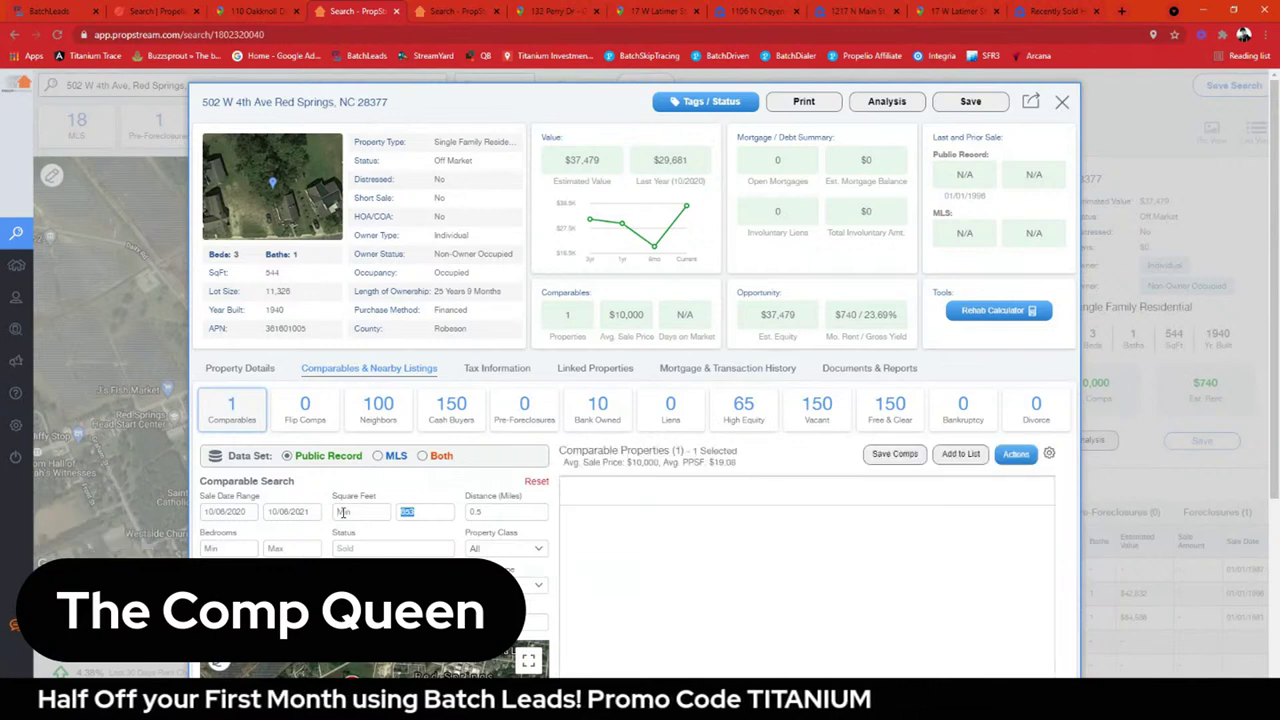
{"action": "key", "text": "BackSpace"}
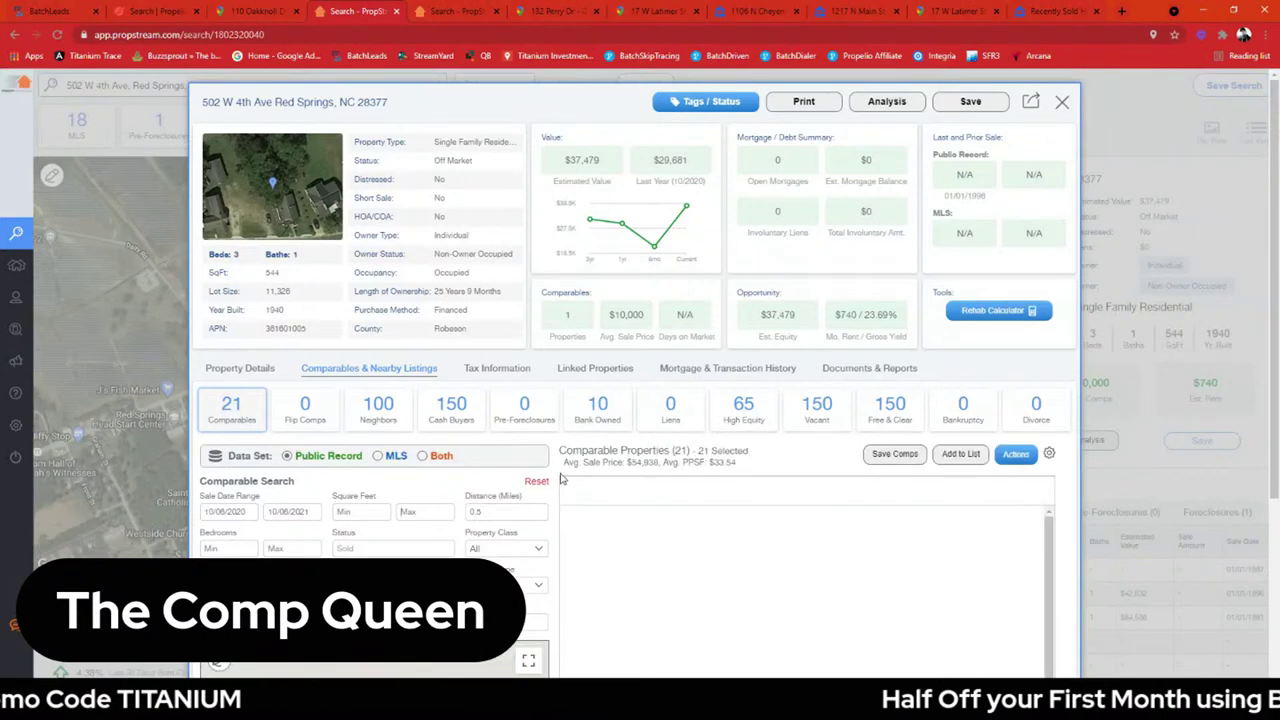
{"action": "scroll", "coordinate": [562, 478], "scroll_direction": "down", "scroll_amount": 1}
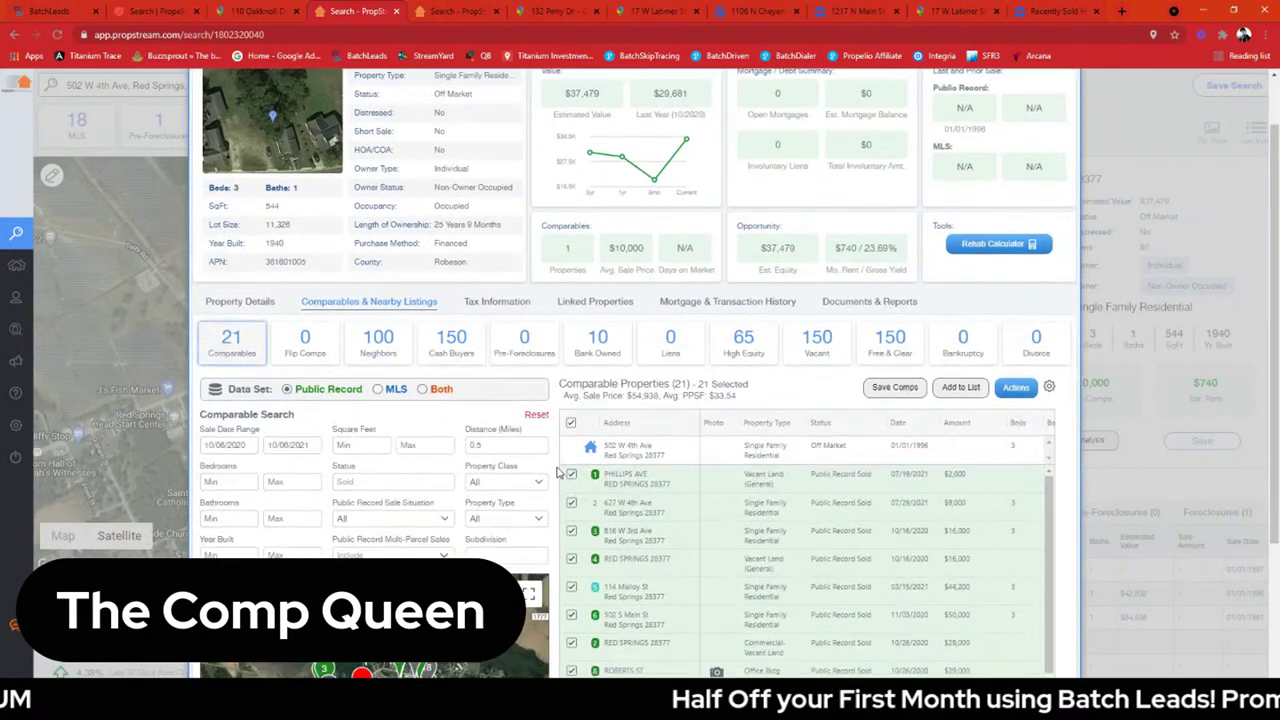
{"action": "scroll", "coordinate": [560, 472], "scroll_direction": "down", "scroll_amount": 1}
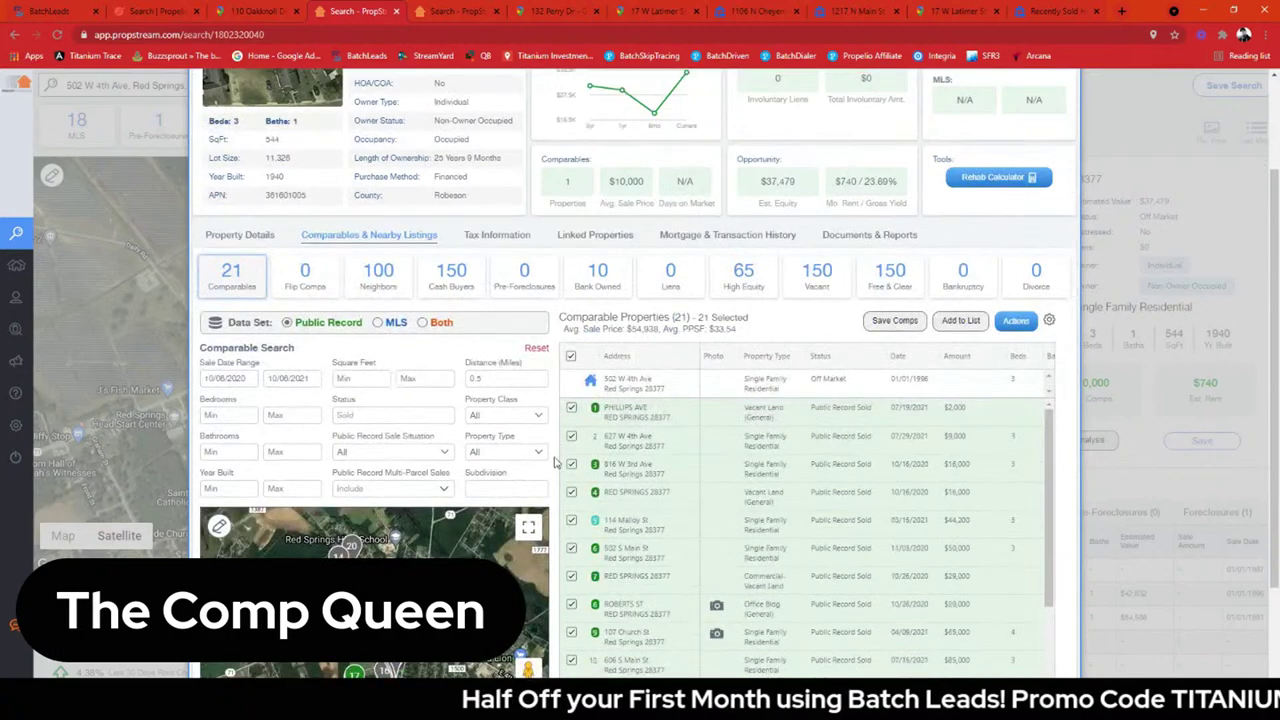
{"action": "scroll", "coordinate": [548, 458], "scroll_direction": "down", "scroll_amount": 2}
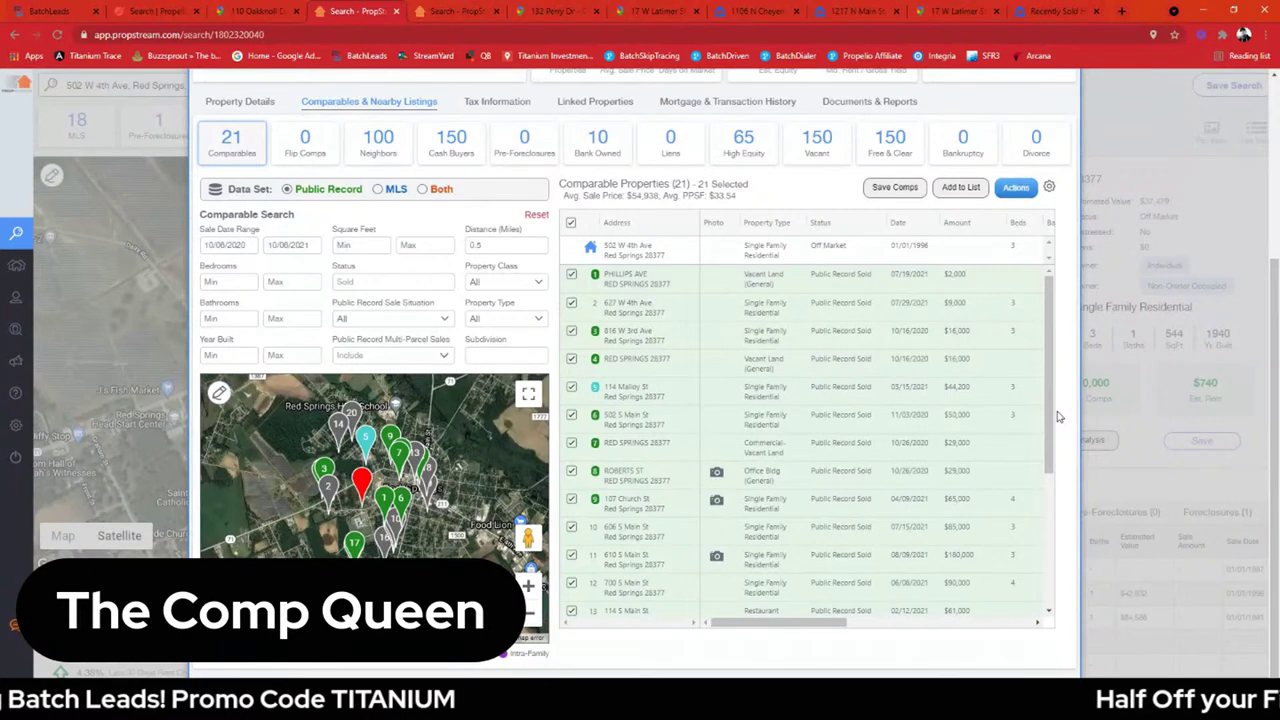
{"action": "left_click", "coordinate": [529, 587]}
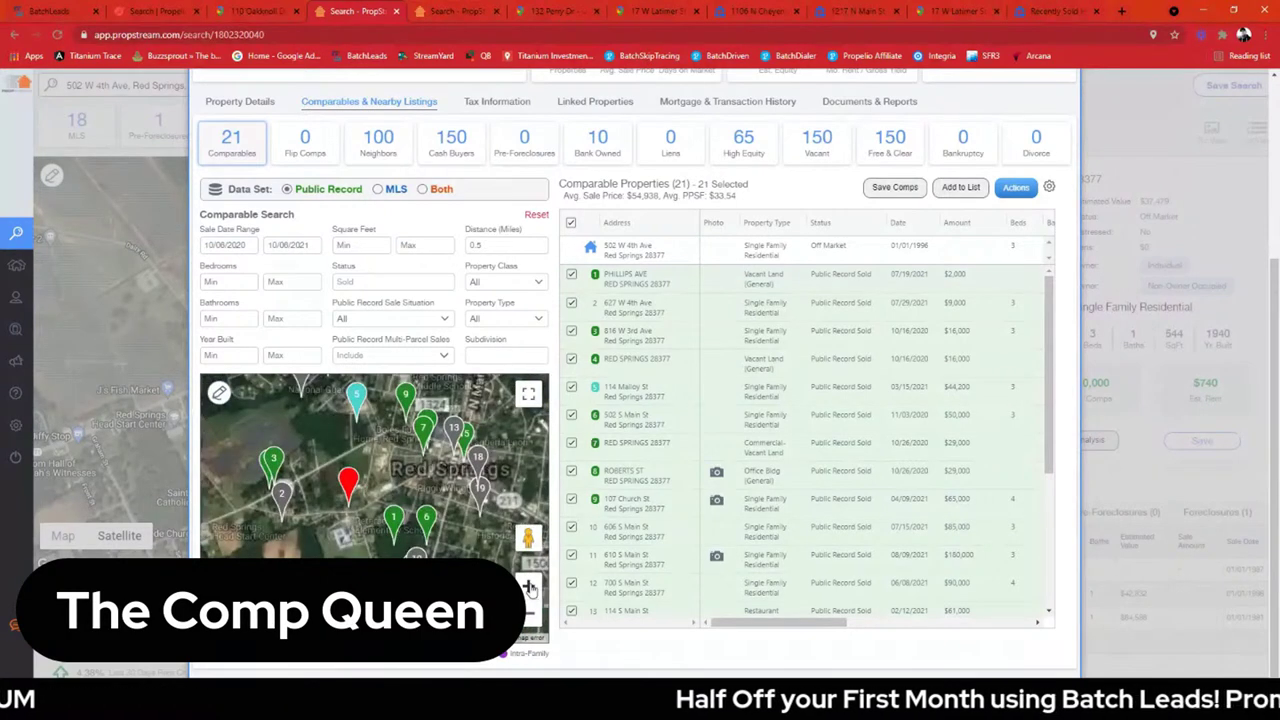
Cap the comps at 1000 sq ft, leaving two sold comps, then return to BatchLeads.
{"action": "left_click", "coordinate": [427, 244]}
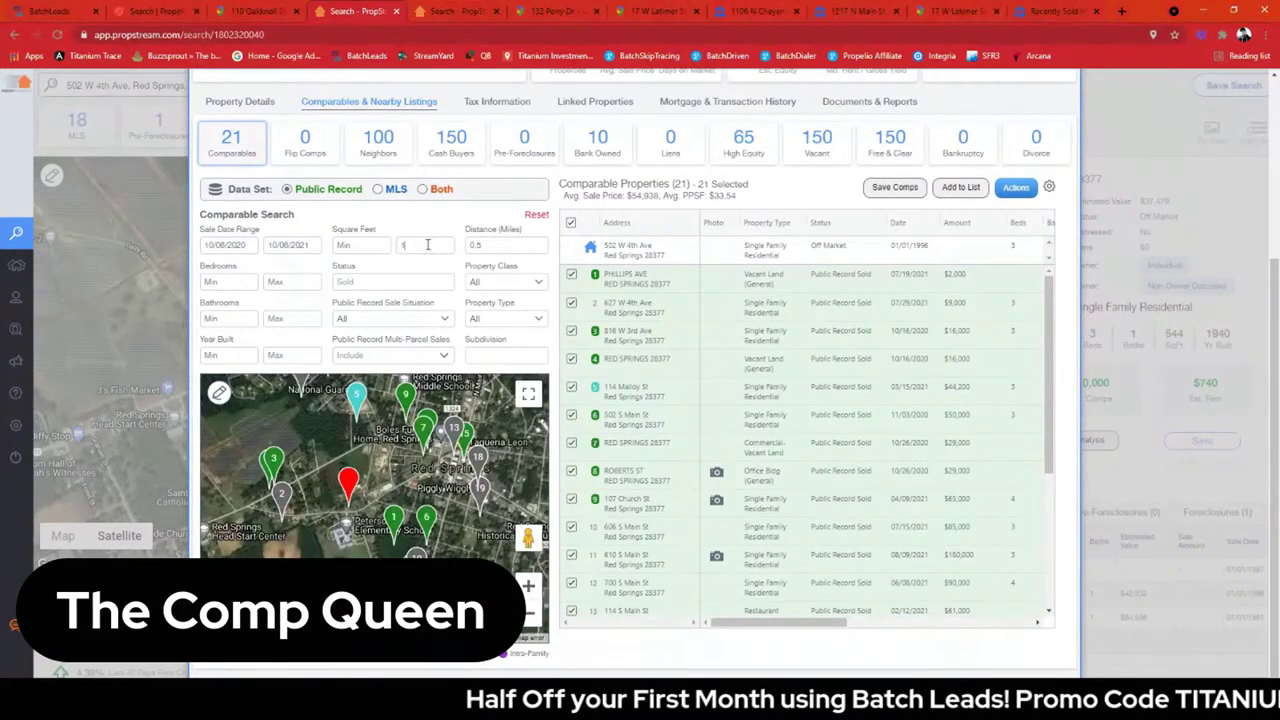
{"action": "type", "text": "1000"}
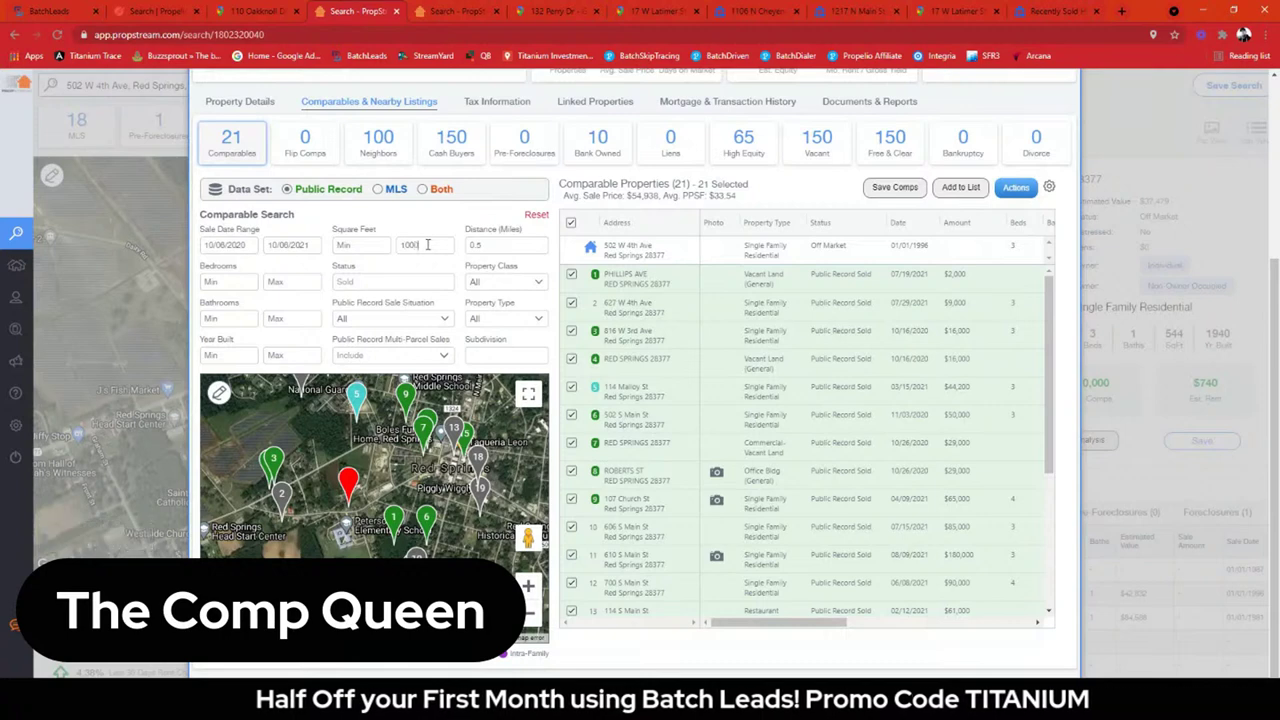
{"action": "key", "text": "Return"}
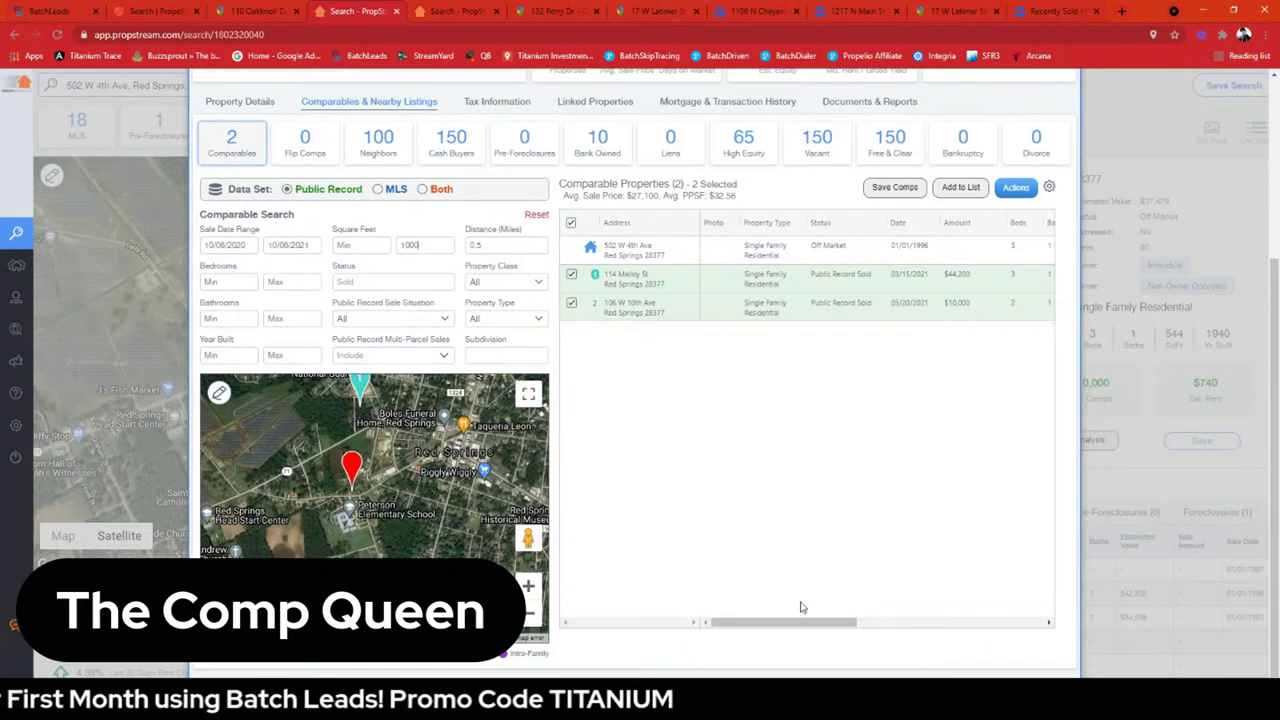
{"action": "left_click_drag", "start_coordinate": [828, 624], "coordinate": [886, 632]}
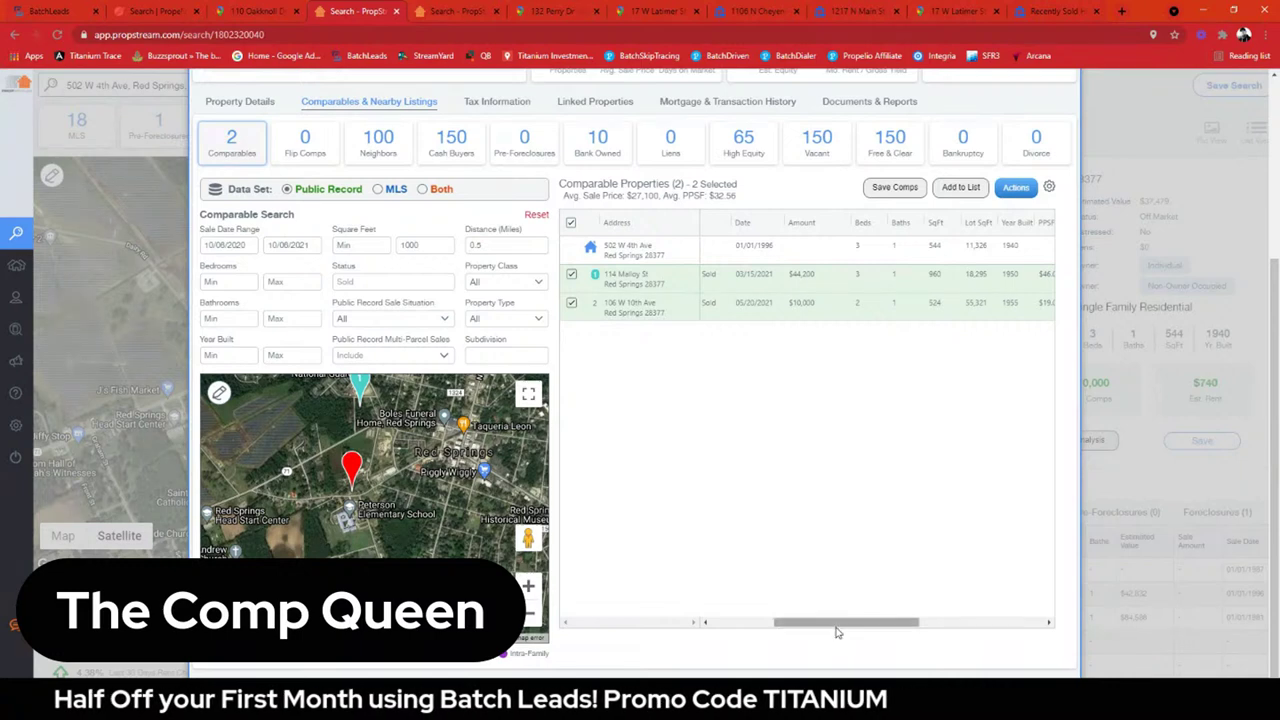
{"action": "left_click_drag", "start_coordinate": [838, 624], "coordinate": [775, 627]}
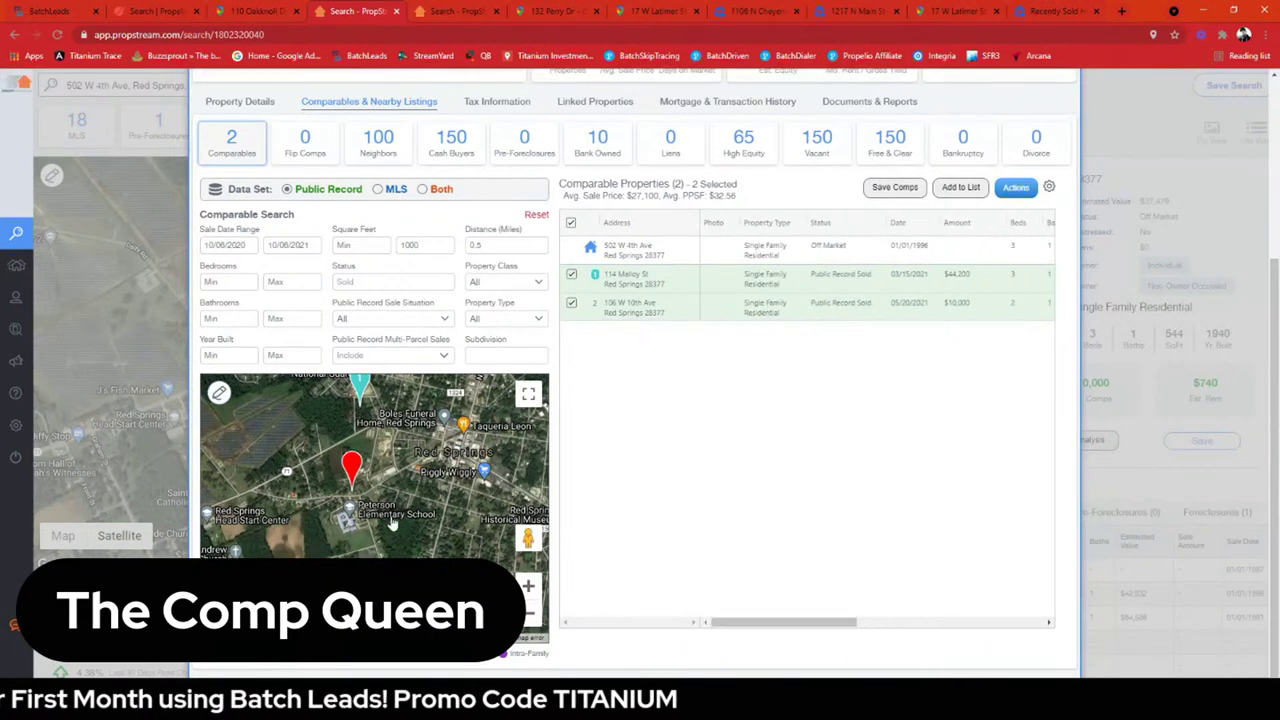
{"action": "scroll", "coordinate": [397, 505], "scroll_direction": "down", "scroll_amount": 2}
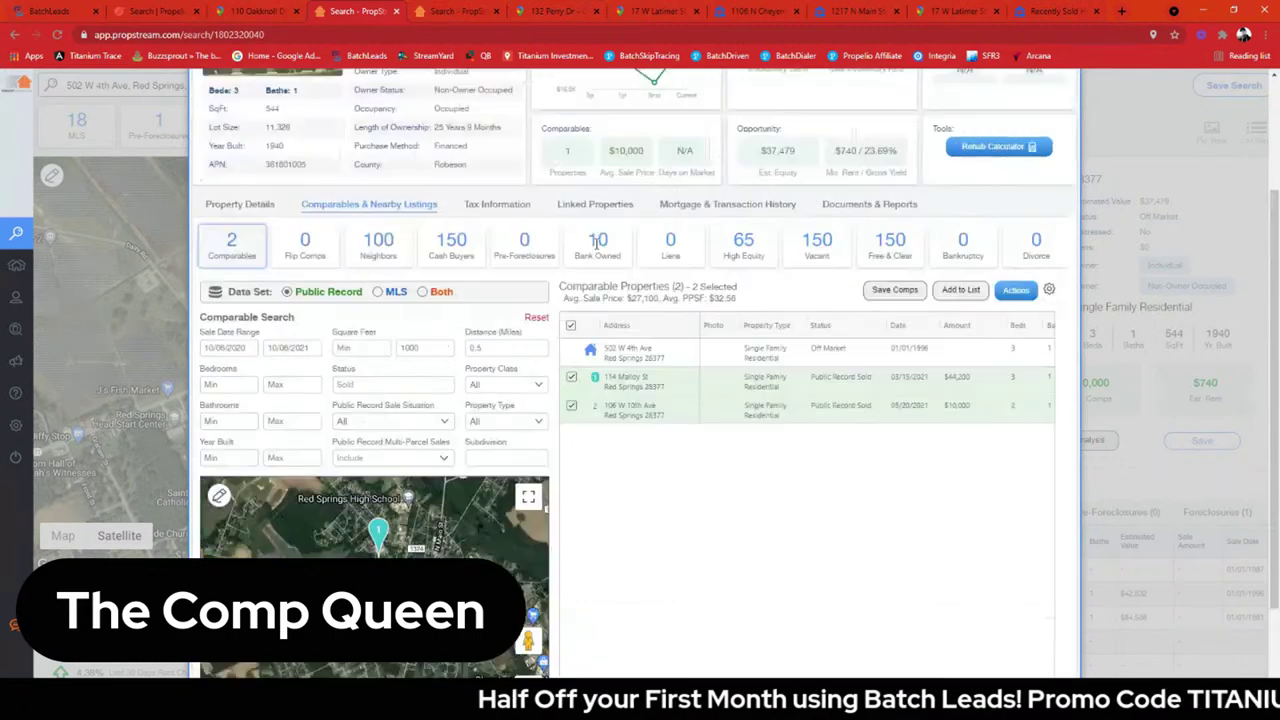
{"action": "scroll", "coordinate": [513, 131], "scroll_direction": "up", "scroll_amount": 3}
{"action": "left_click", "coordinate": [55, 11]}
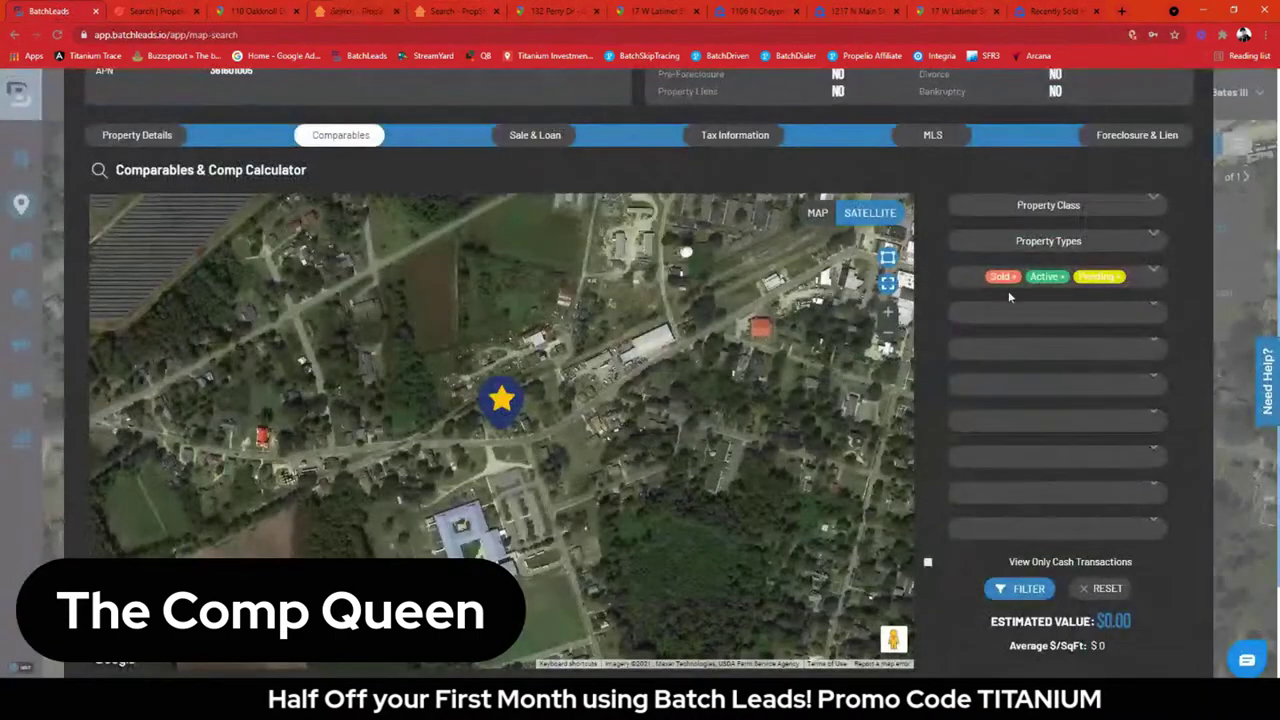
Review BatchLeads' comp distance radius and Sqft ± % choices, then go back to Propelio.
{"action": "left_click", "coordinate": [1121, 490]}
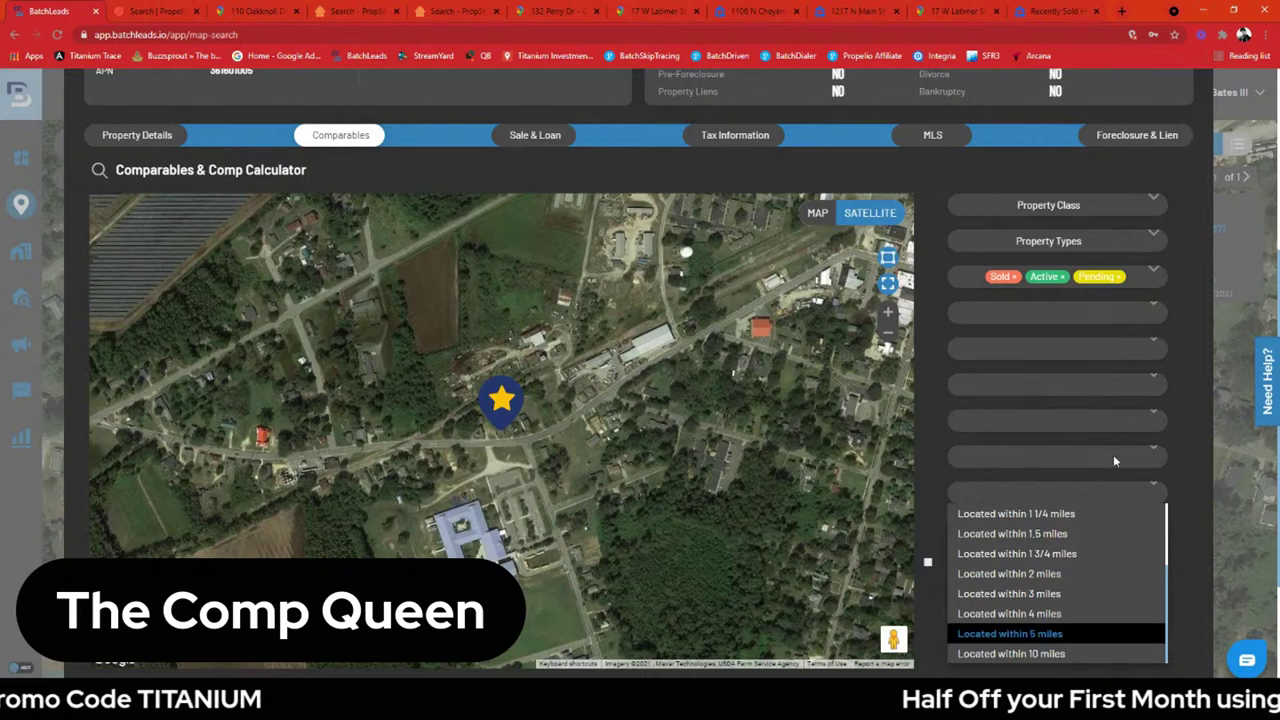
{"action": "left_click", "coordinate": [1113, 454]}
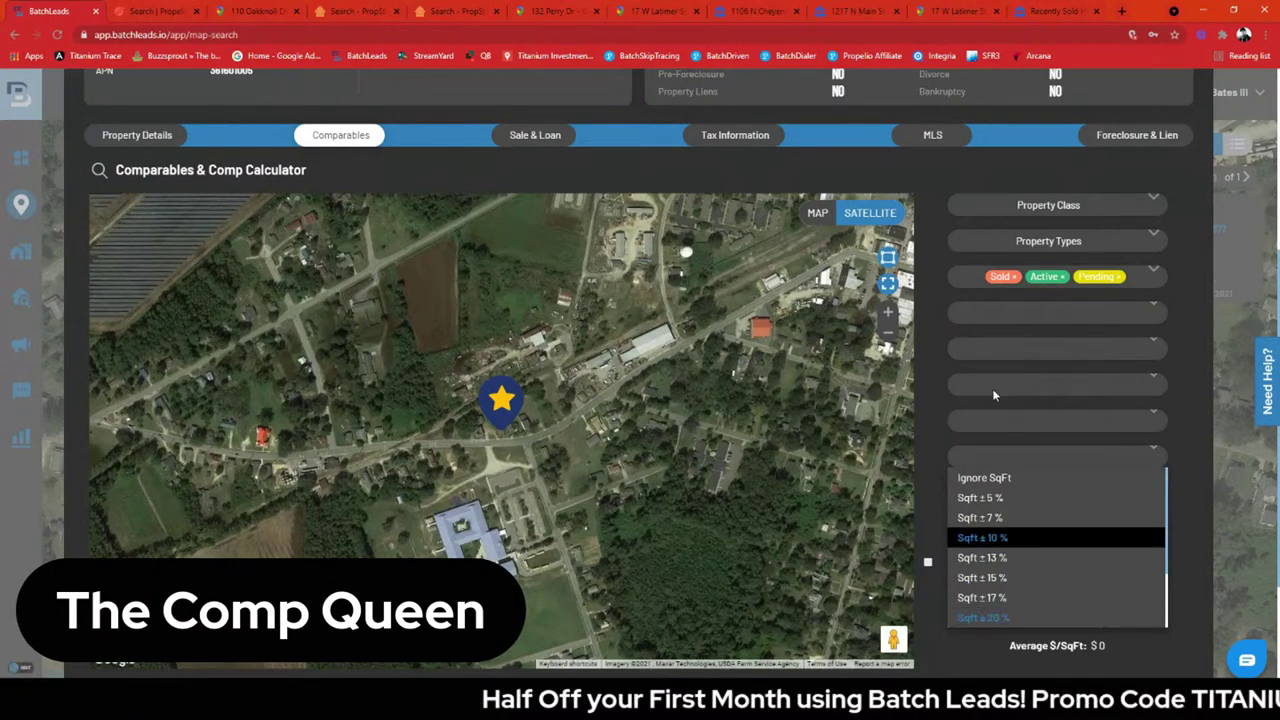
{"action": "left_click", "coordinate": [160, 12]}
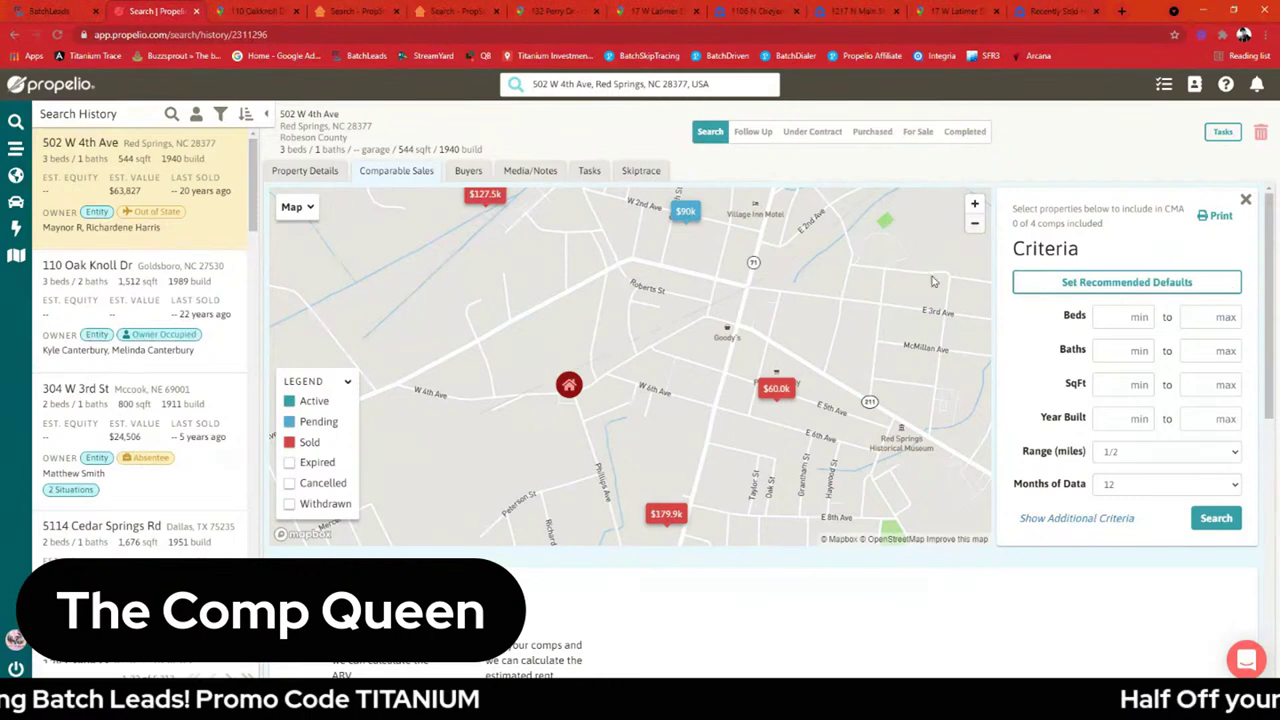
{"action": "left_click", "coordinate": [777, 395]}
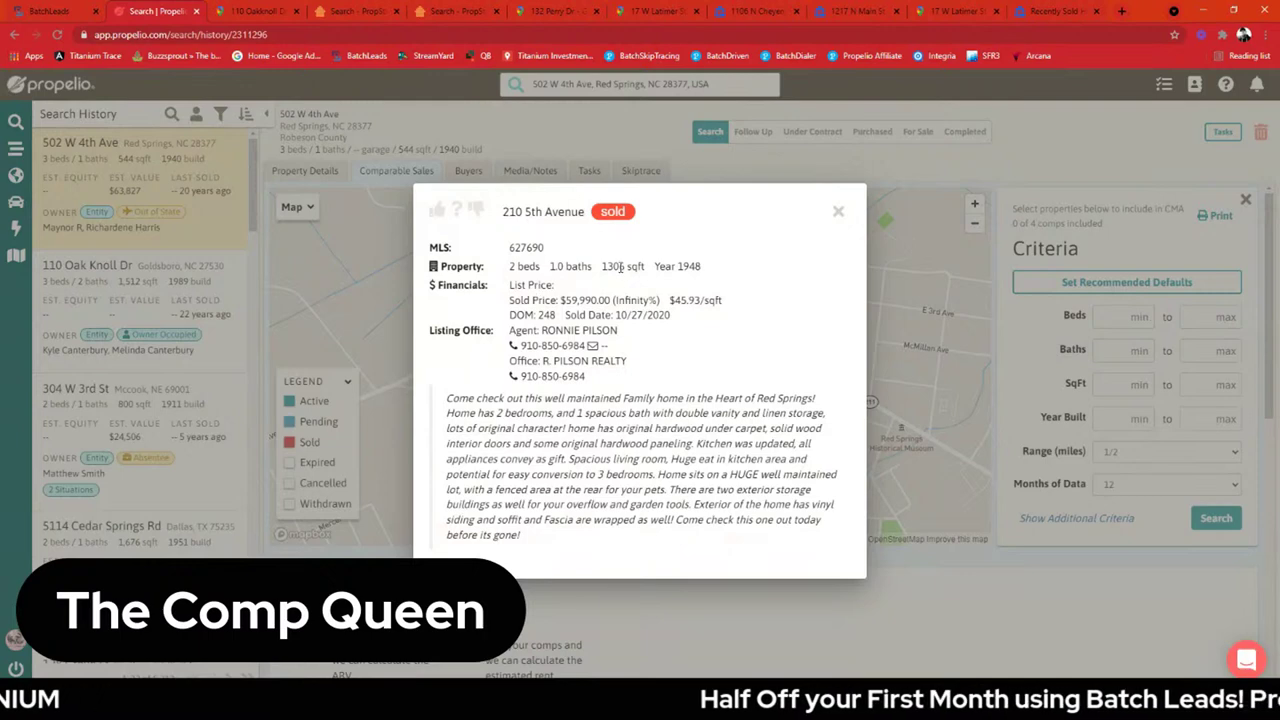
{"action": "left_click", "coordinate": [838, 213]}
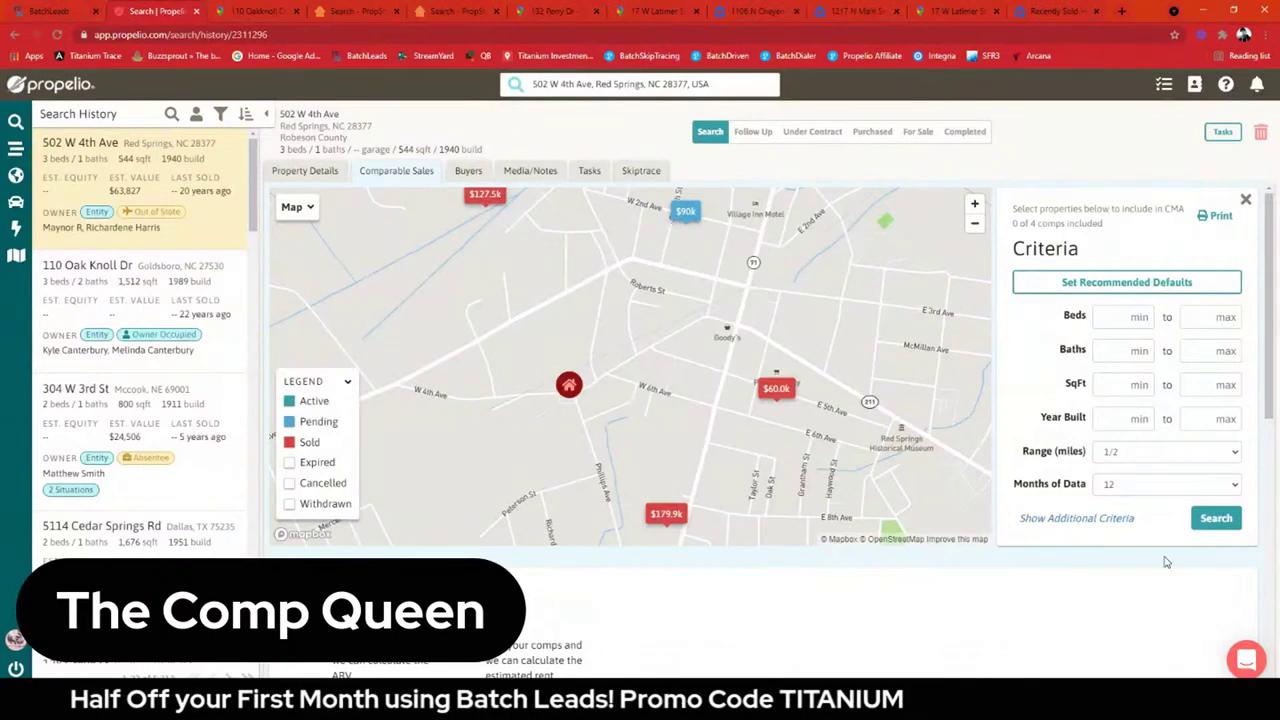
{"action": "left_click", "coordinate": [1186, 388]}
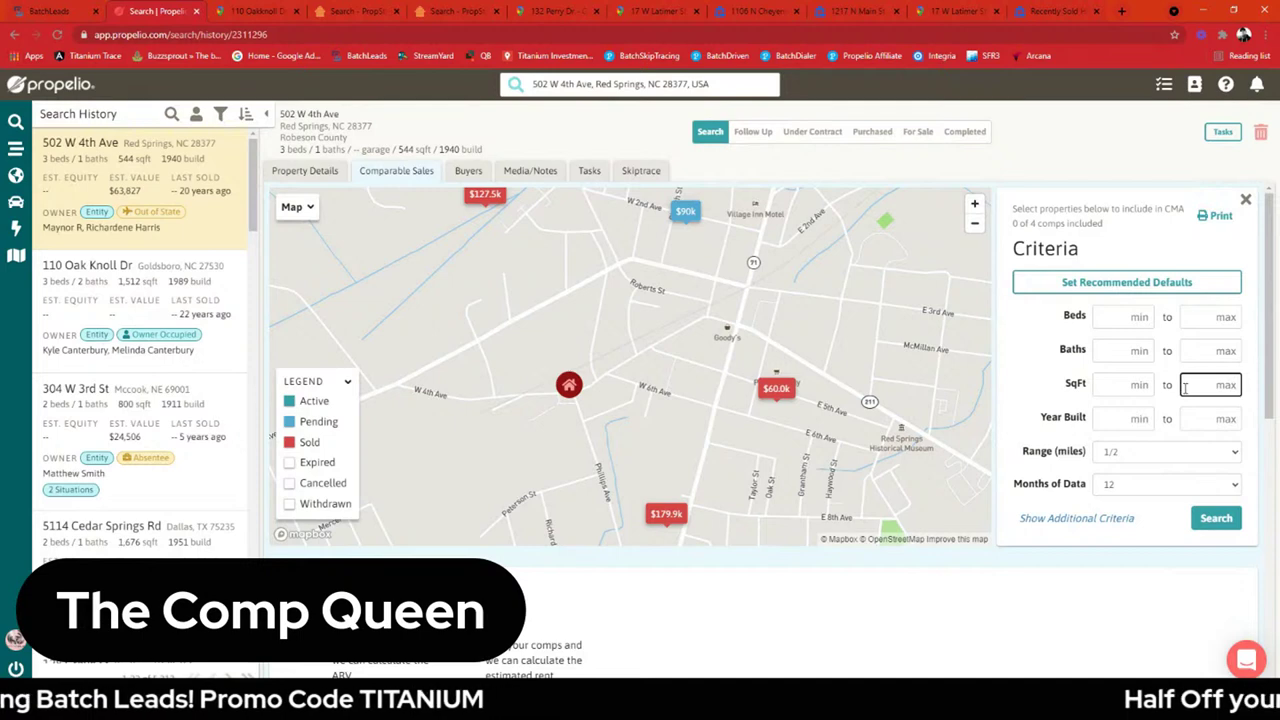
{"action": "type", "text": "900"}
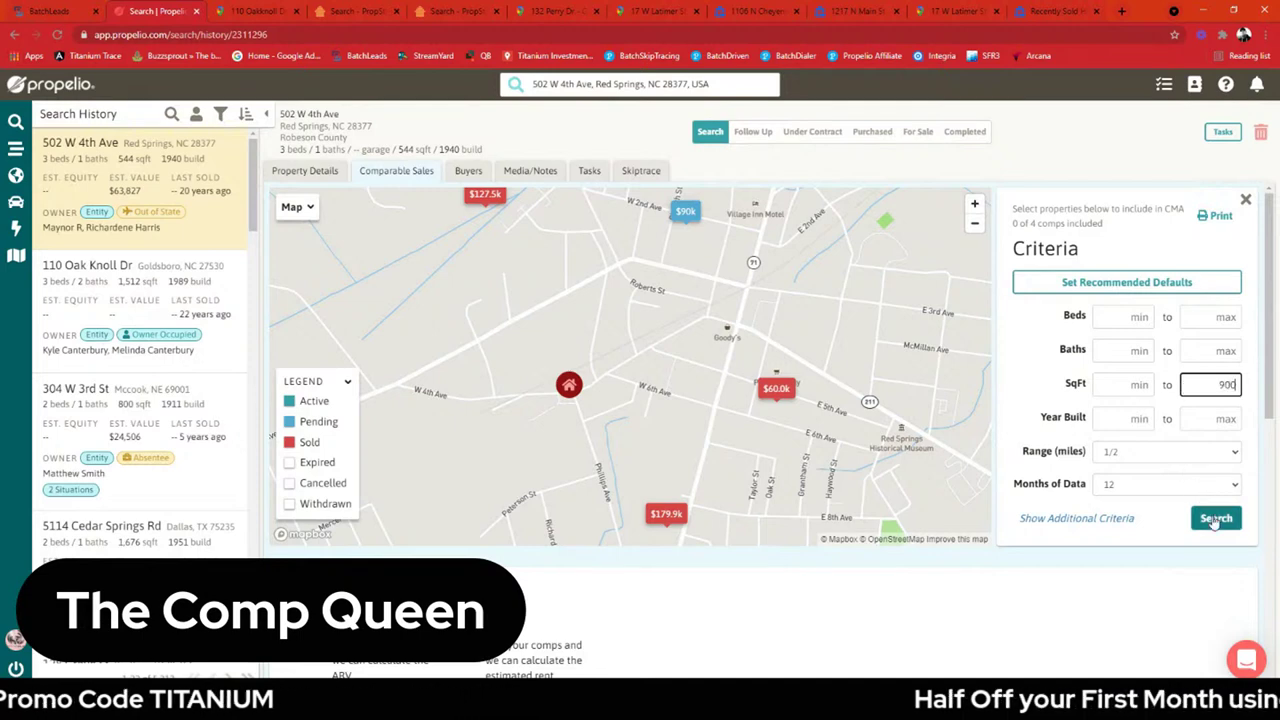
{"action": "left_click", "coordinate": [1214, 518]}
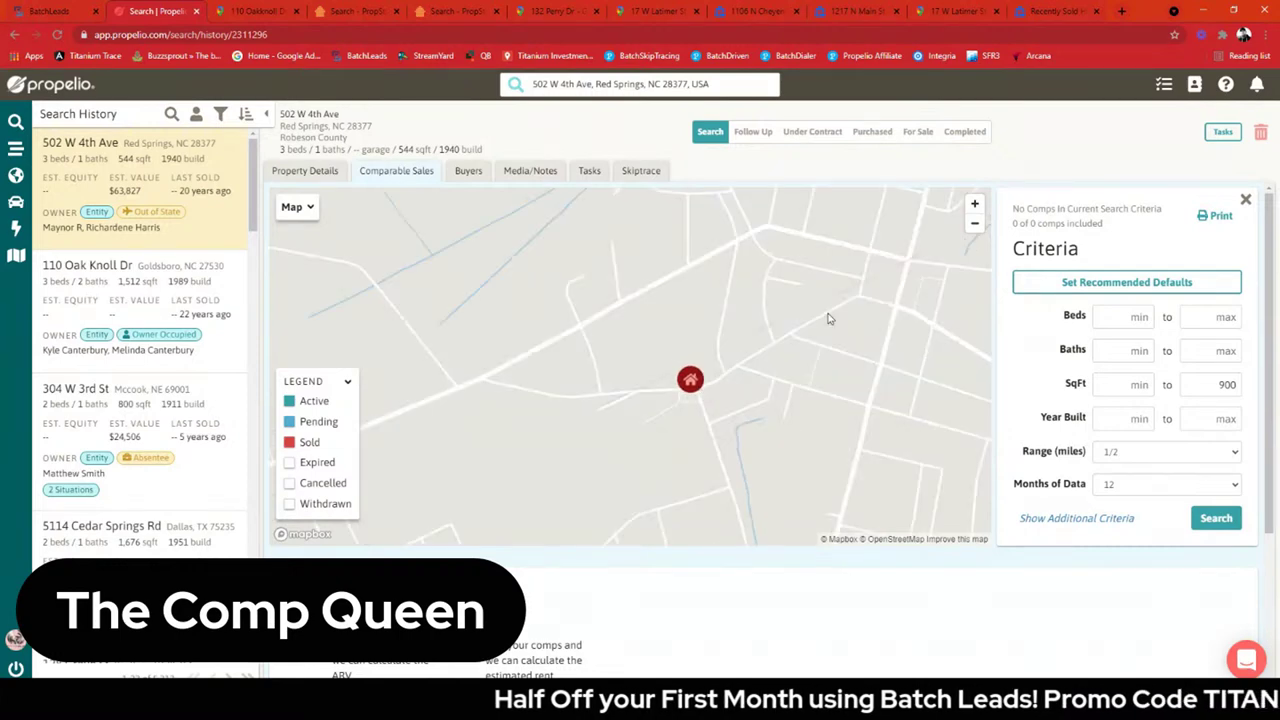
{"action": "left_click", "coordinate": [1184, 467]}
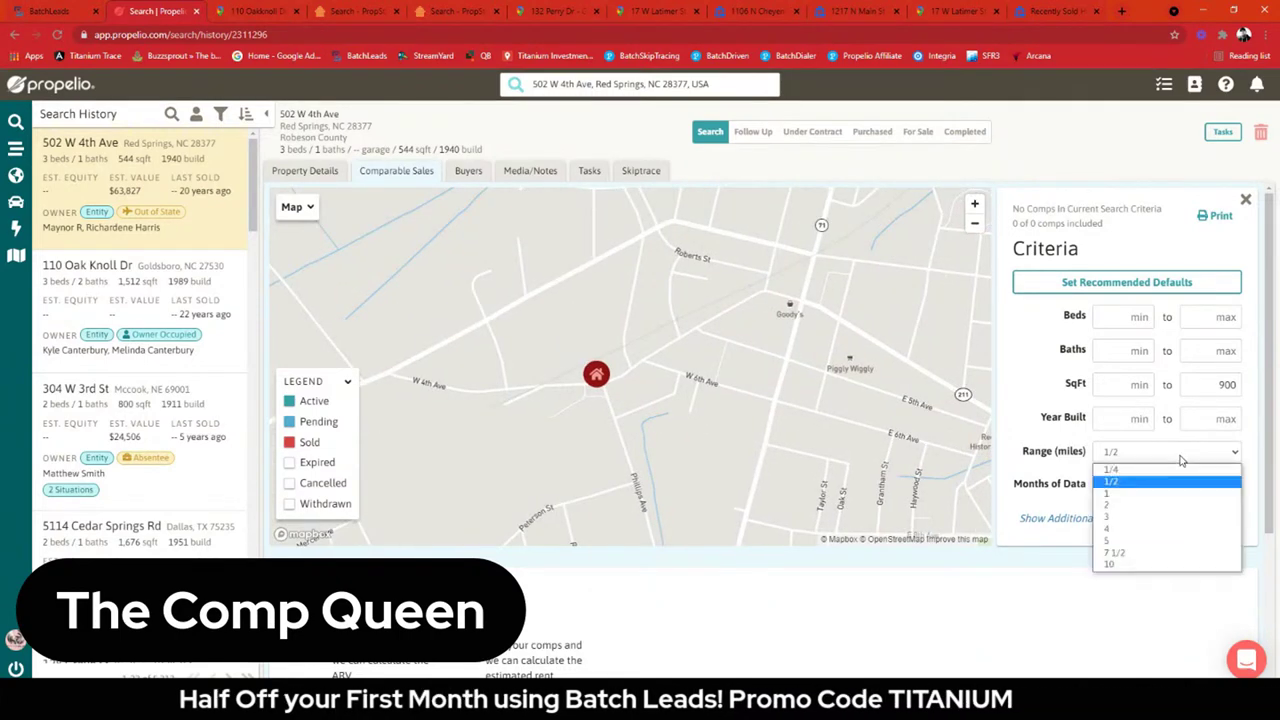
{"action": "left_click", "coordinate": [1107, 493]}
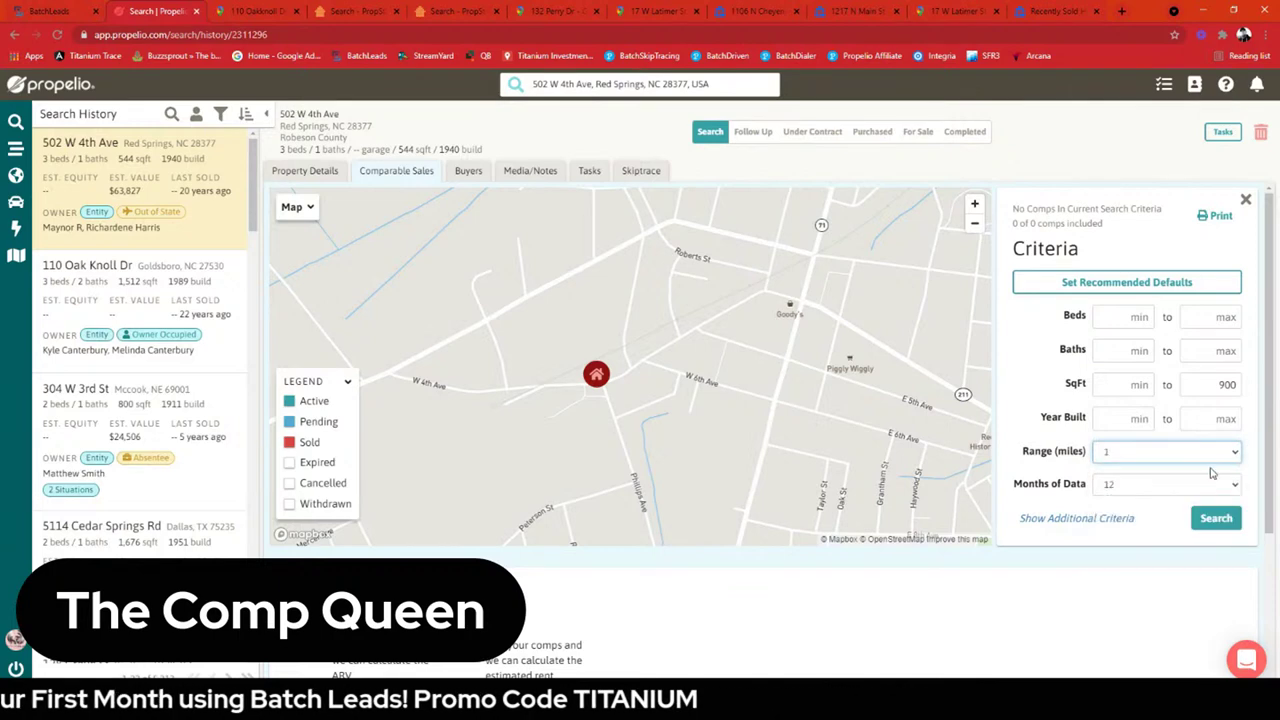
{"action": "left_click", "coordinate": [1226, 520]}
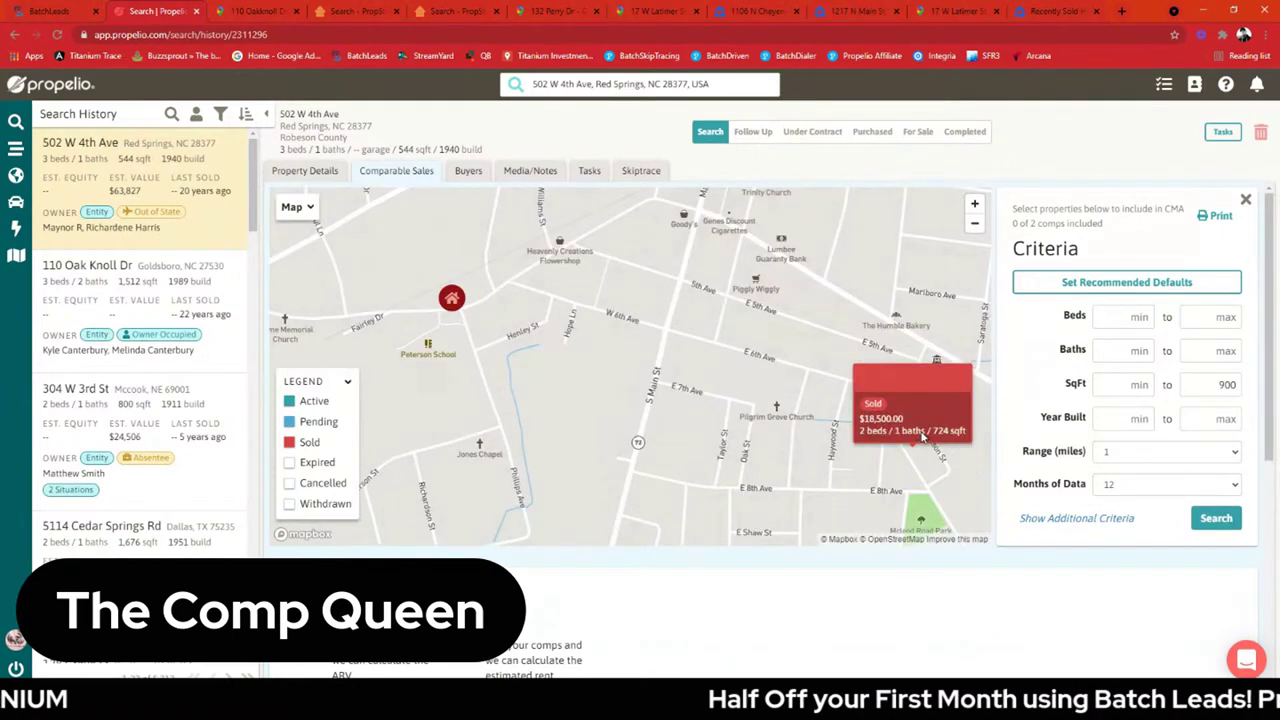
{"action": "left_click", "coordinate": [921, 436]}
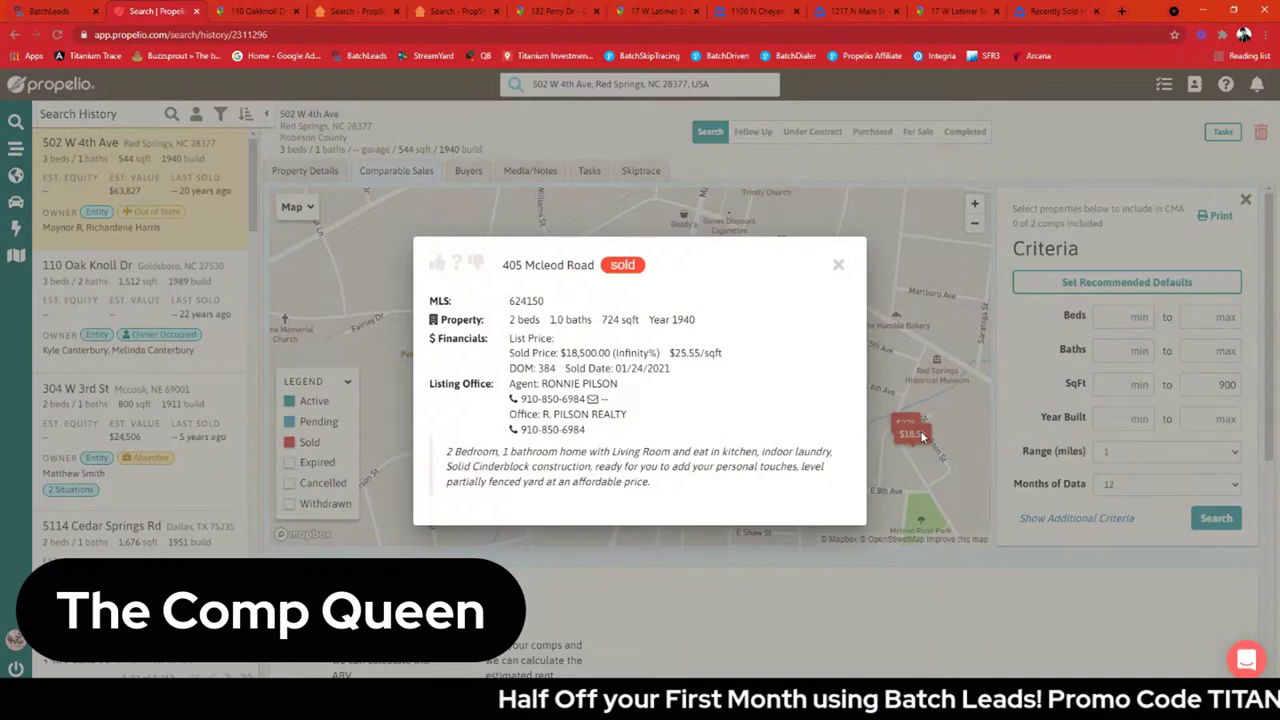
{"action": "left_click", "coordinate": [838, 266]}
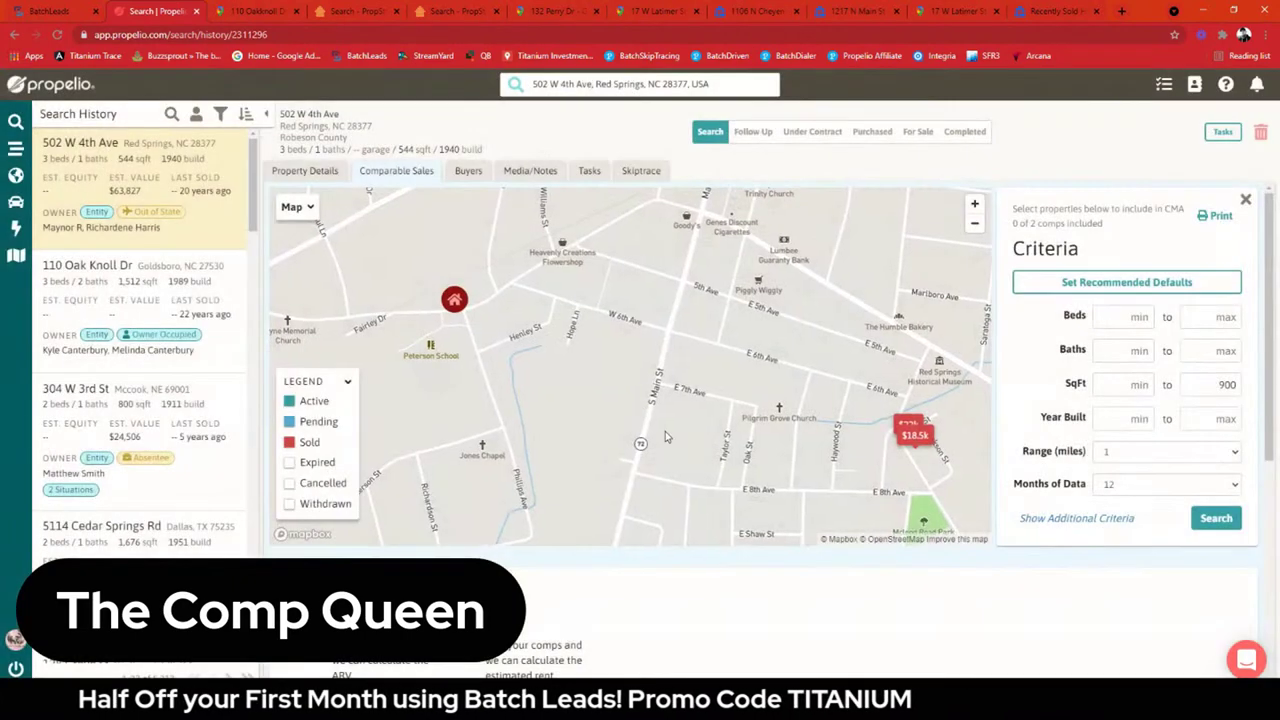
{"action": "left_click", "coordinate": [338, 9]}
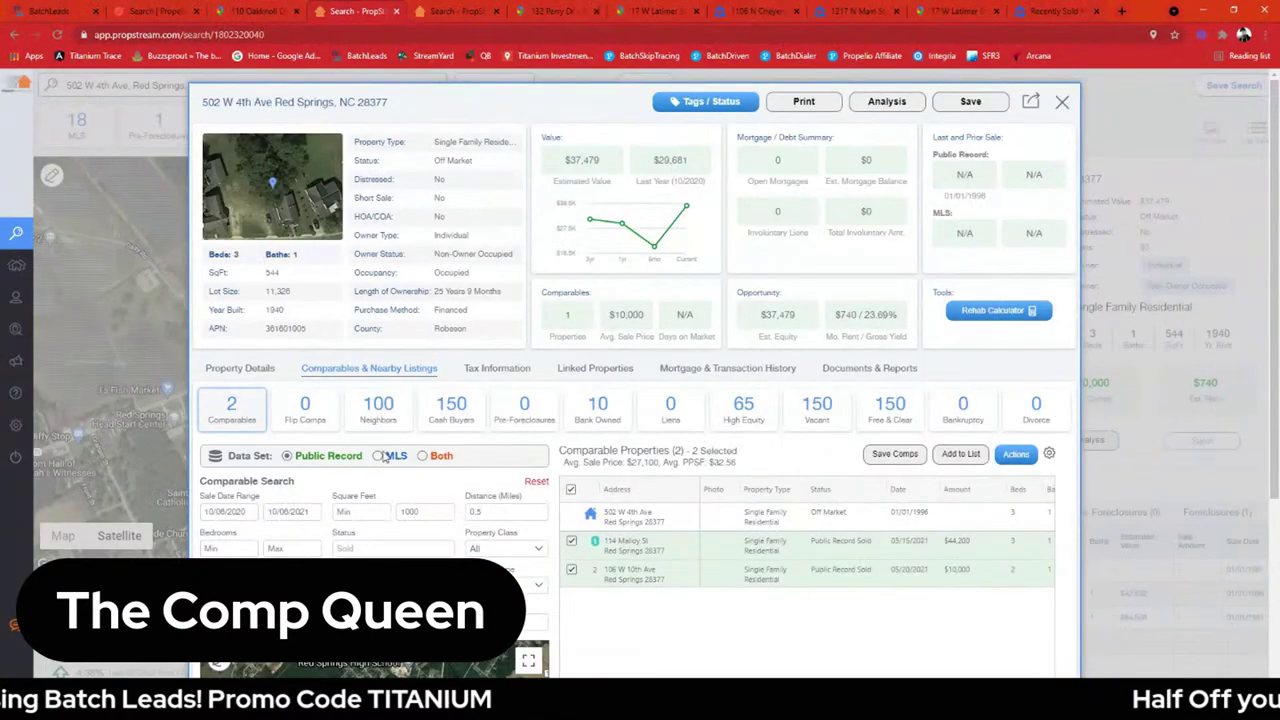
{"action": "scroll", "coordinate": [760, 560], "scroll_direction": "down", "scroll_amount": 2}
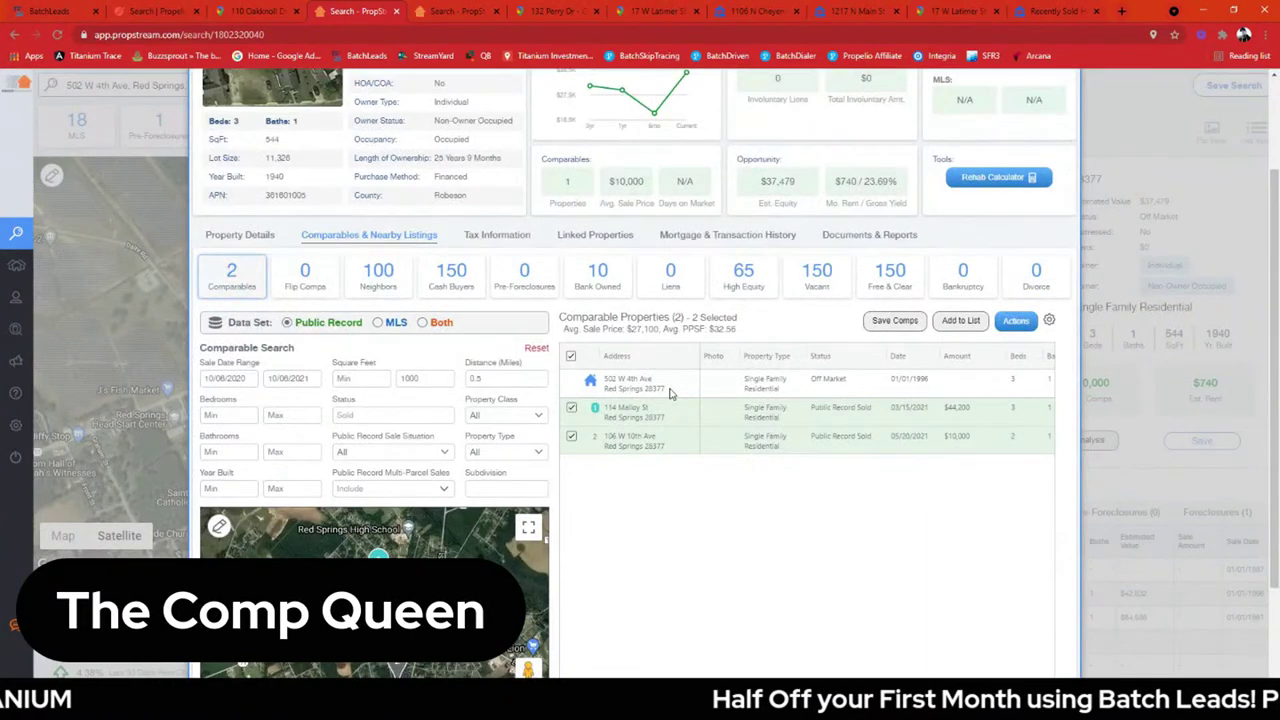
{"action": "left_click_drag", "start_coordinate": [670, 393], "coordinate": [605, 378]}
{"action": "right_click", "coordinate": [606, 380]}
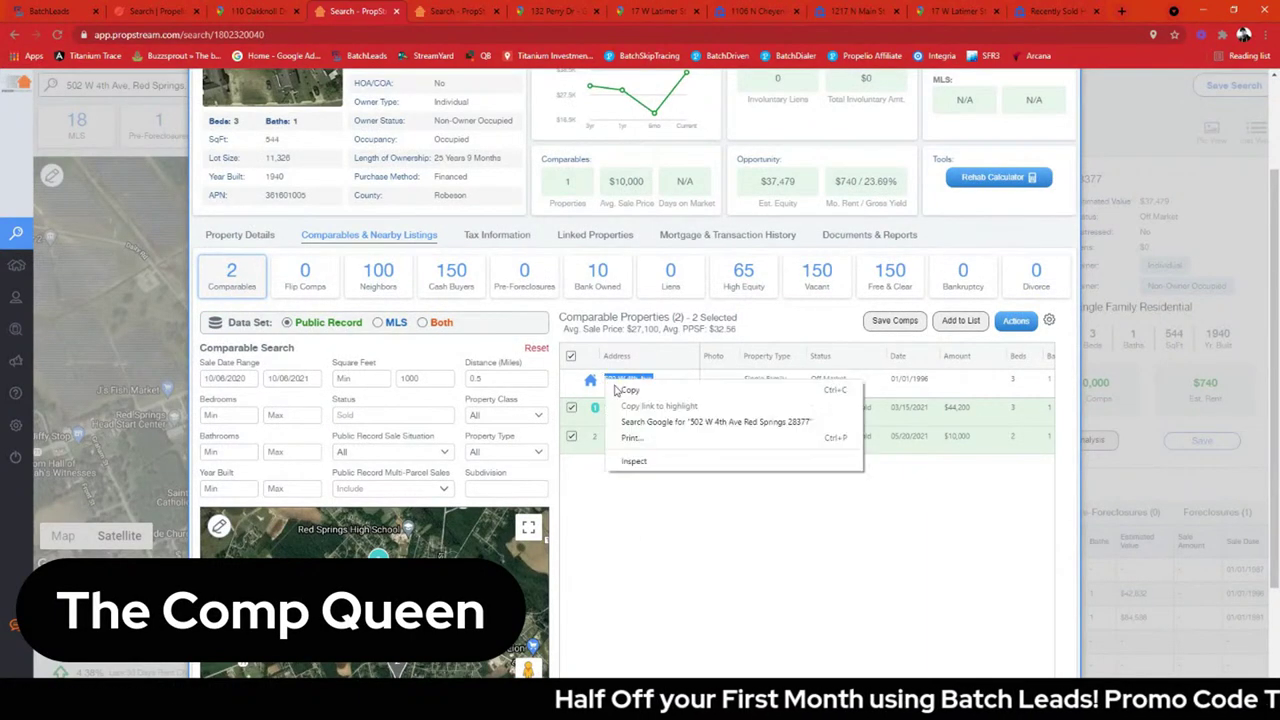
{"action": "left_click", "coordinate": [658, 422]}
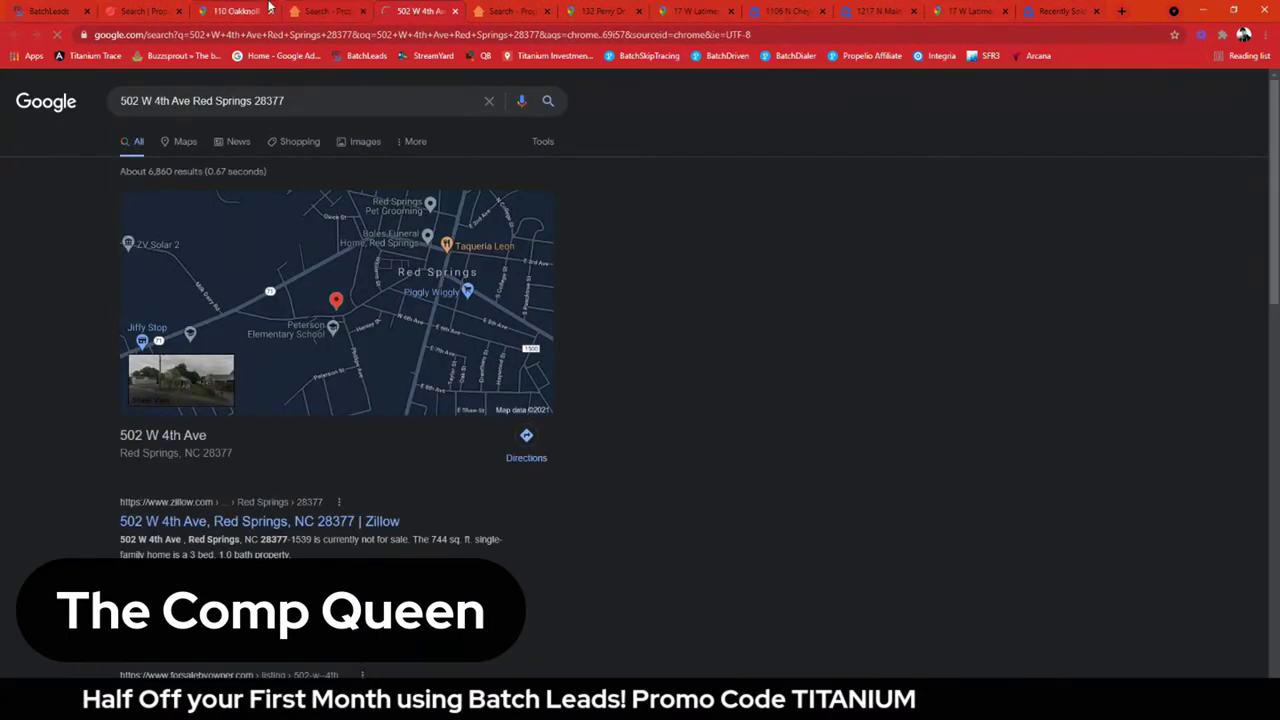
{"action": "left_click", "coordinate": [472, 214]}
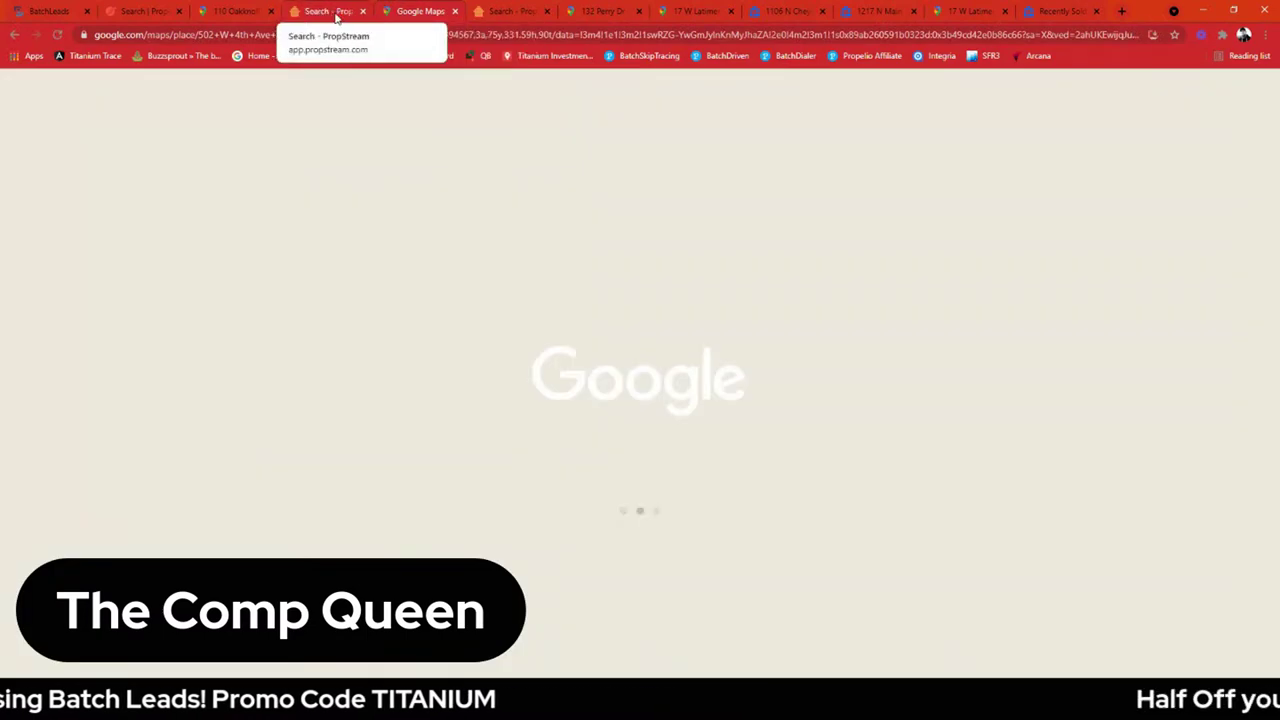
{"action": "left_click", "coordinate": [336, 12]}
{"action": "left_click_drag", "start_coordinate": [676, 424], "coordinate": [604, 412]}
{"action": "right_click", "coordinate": [686, 406]}
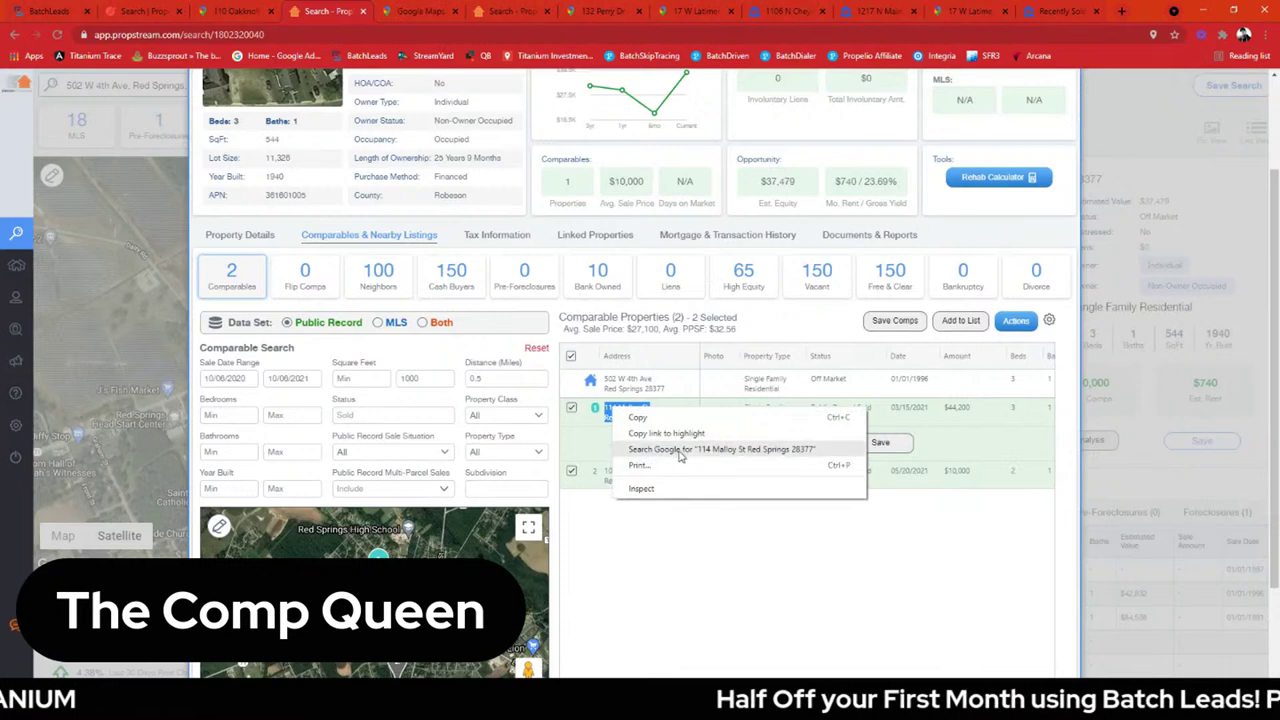
{"action": "key", "text": "Escape"}
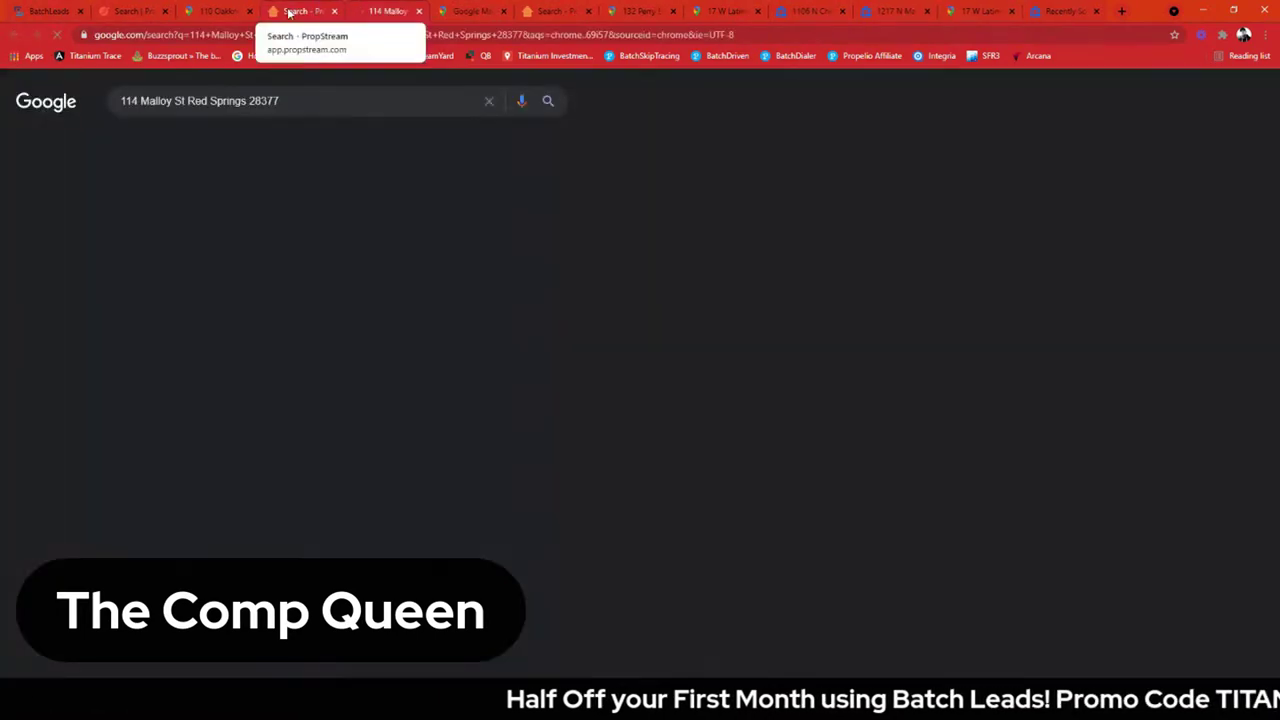
{"action": "left_click", "coordinate": [306, 11]}
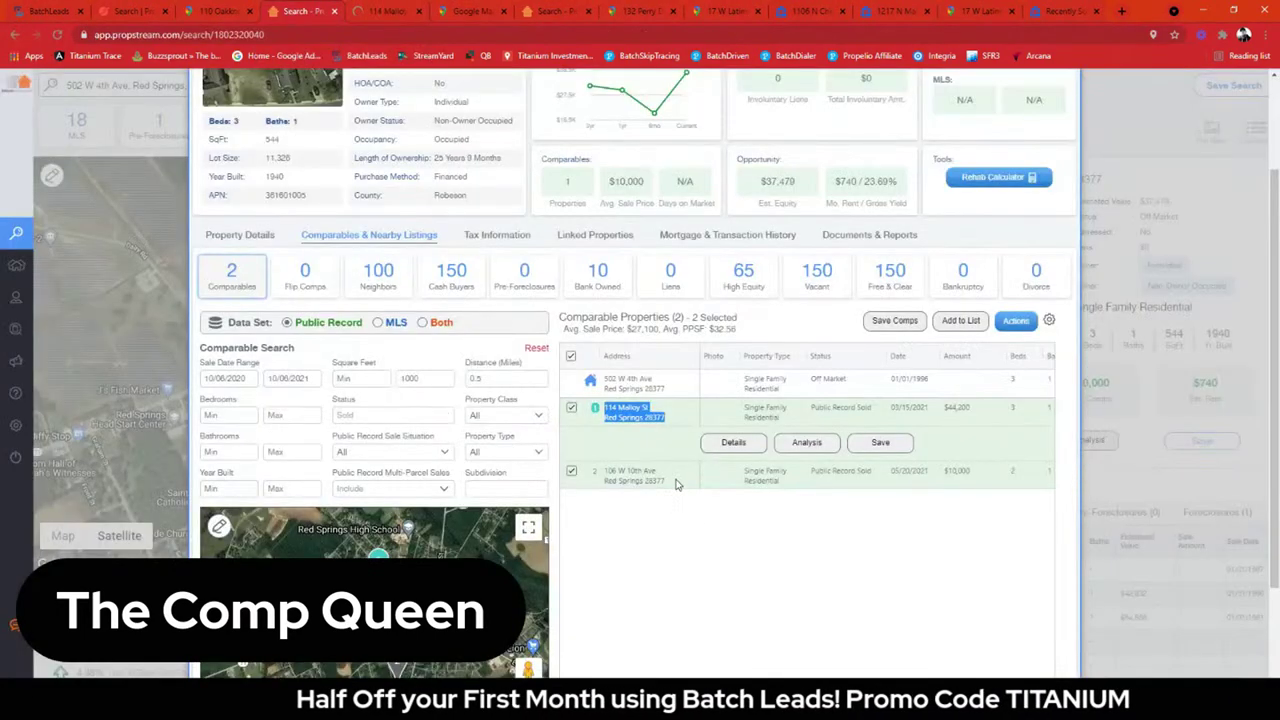
{"action": "left_click_drag", "start_coordinate": [680, 484], "coordinate": [590, 465]}
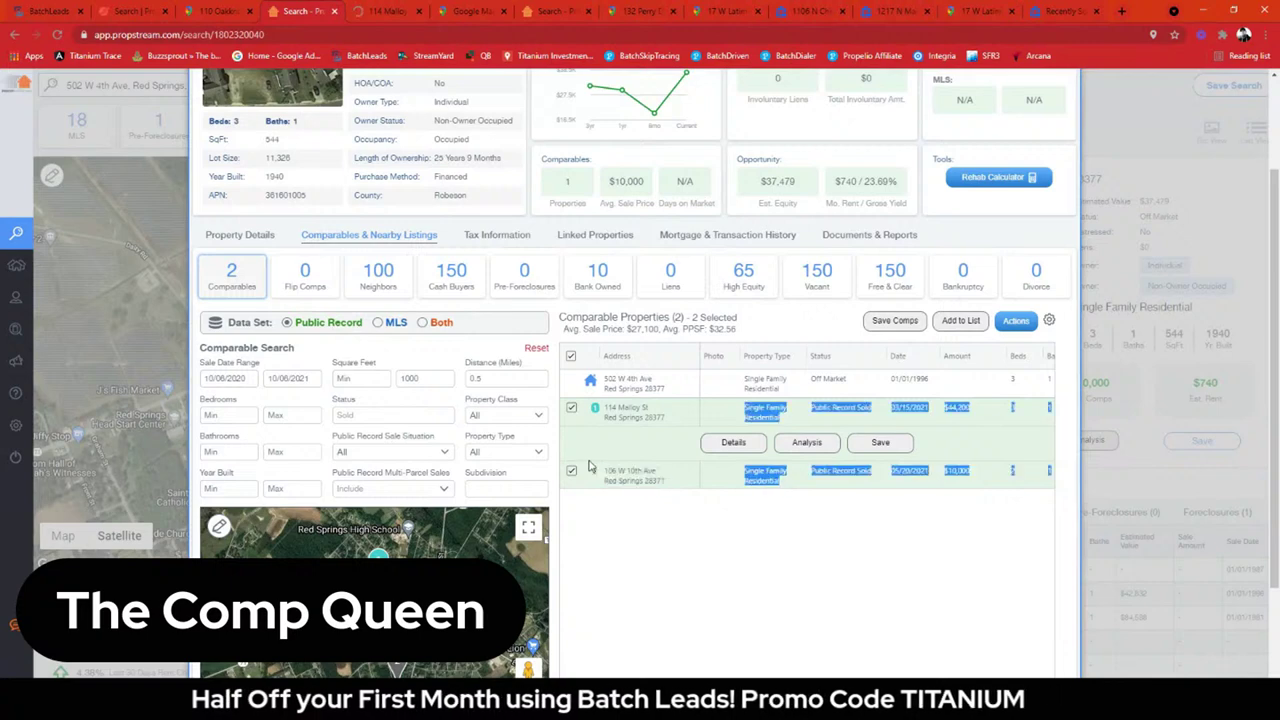
{"action": "left_click", "coordinate": [663, 486]}
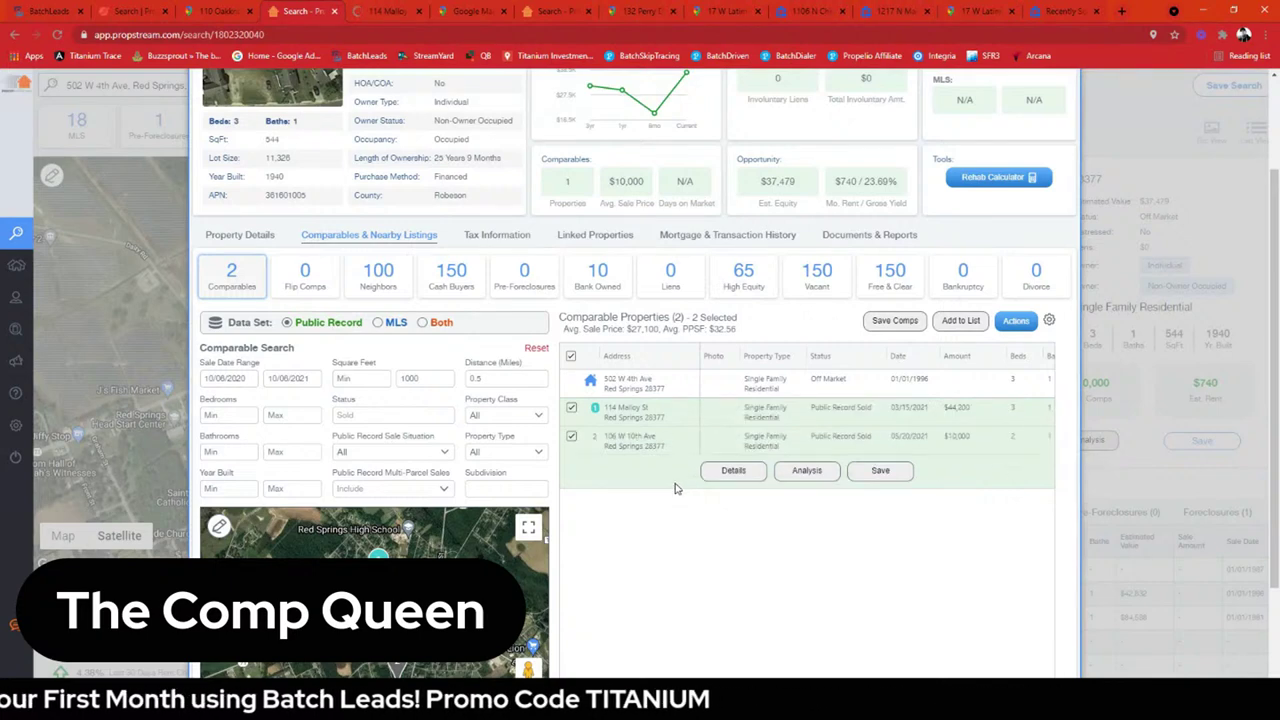
{"action": "left_click_drag", "start_coordinate": [668, 456], "coordinate": [606, 438]}
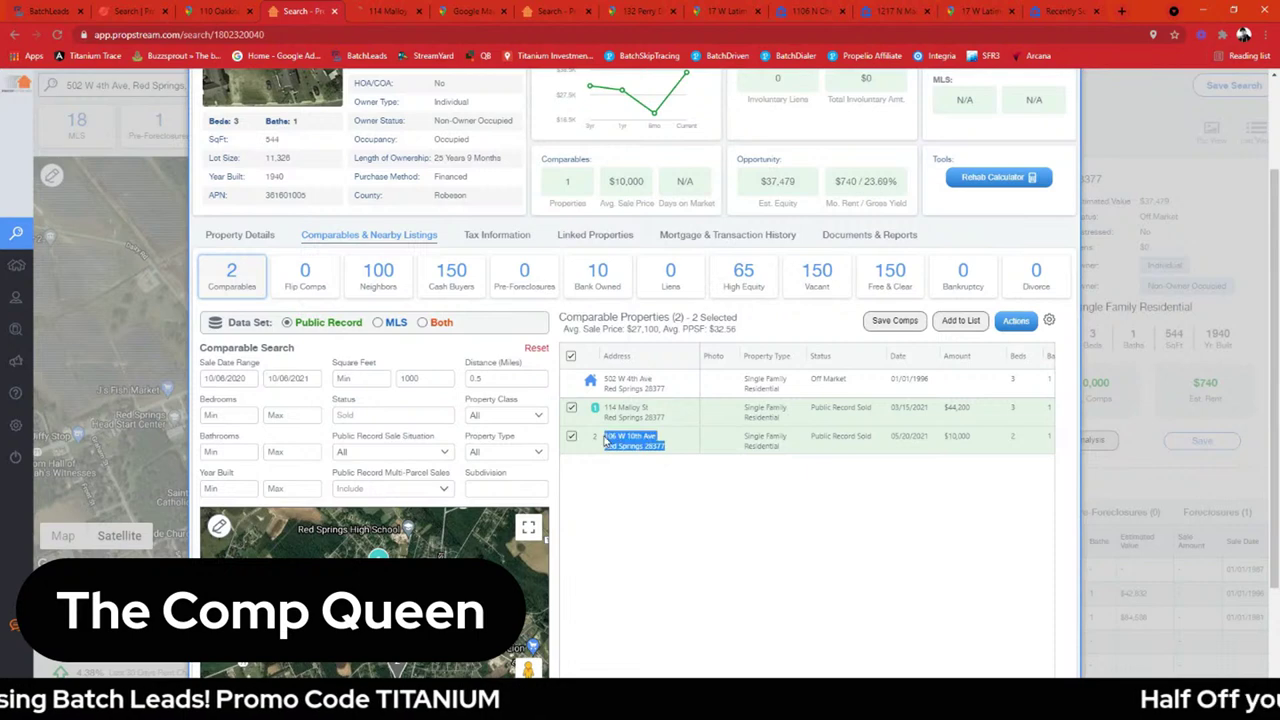
{"action": "right_click", "coordinate": [614, 443]}
{"action": "left_click", "coordinate": [645, 482]}
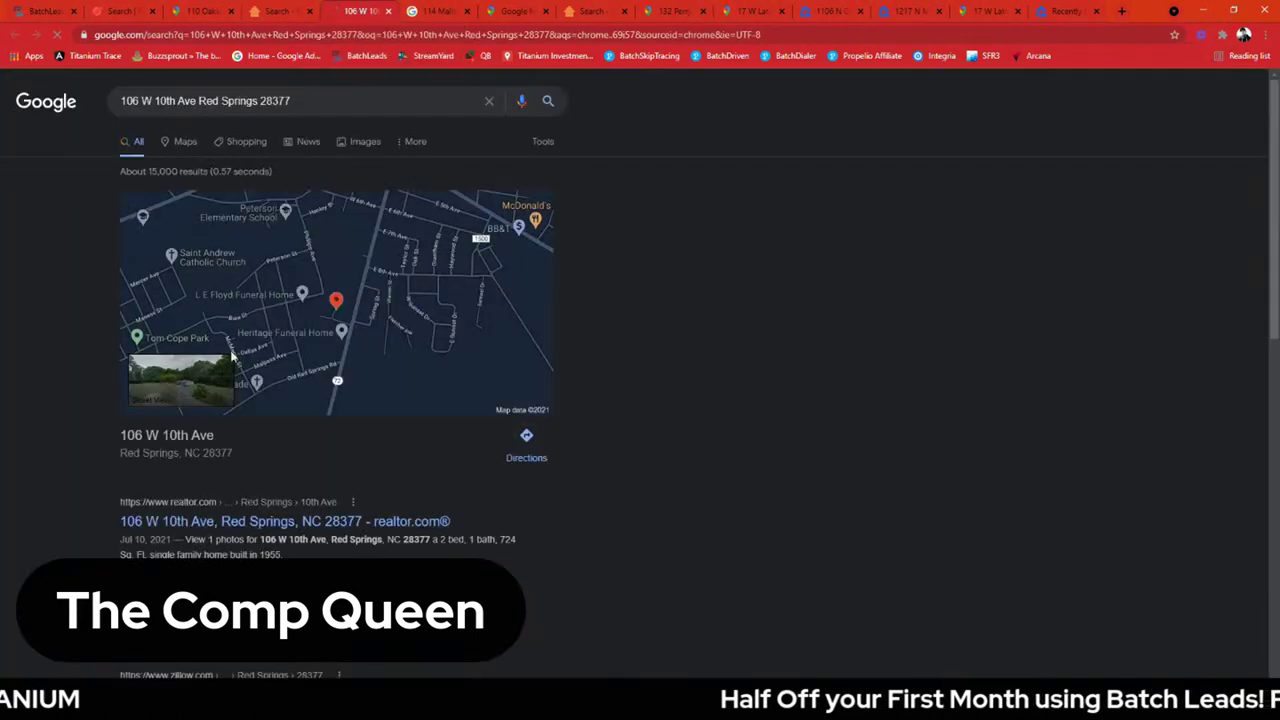
{"action": "left_click", "coordinate": [195, 393]}
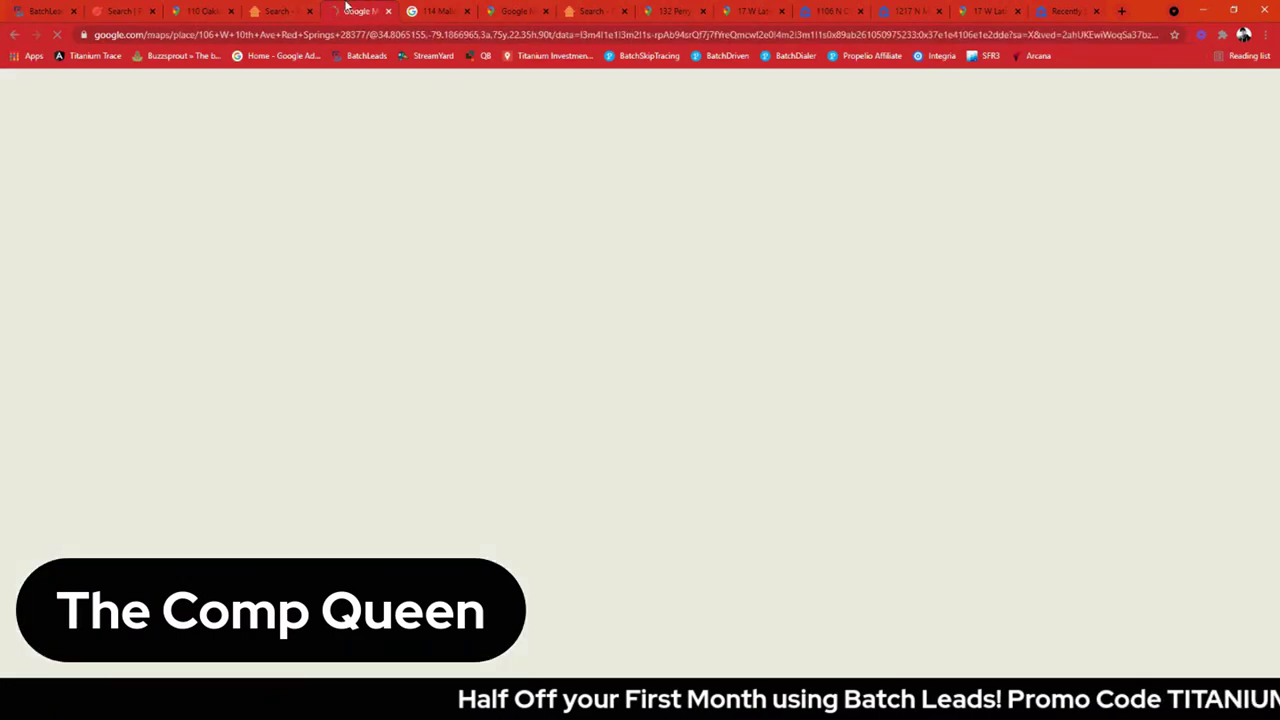
{"action": "left_click", "coordinate": [444, 12]}
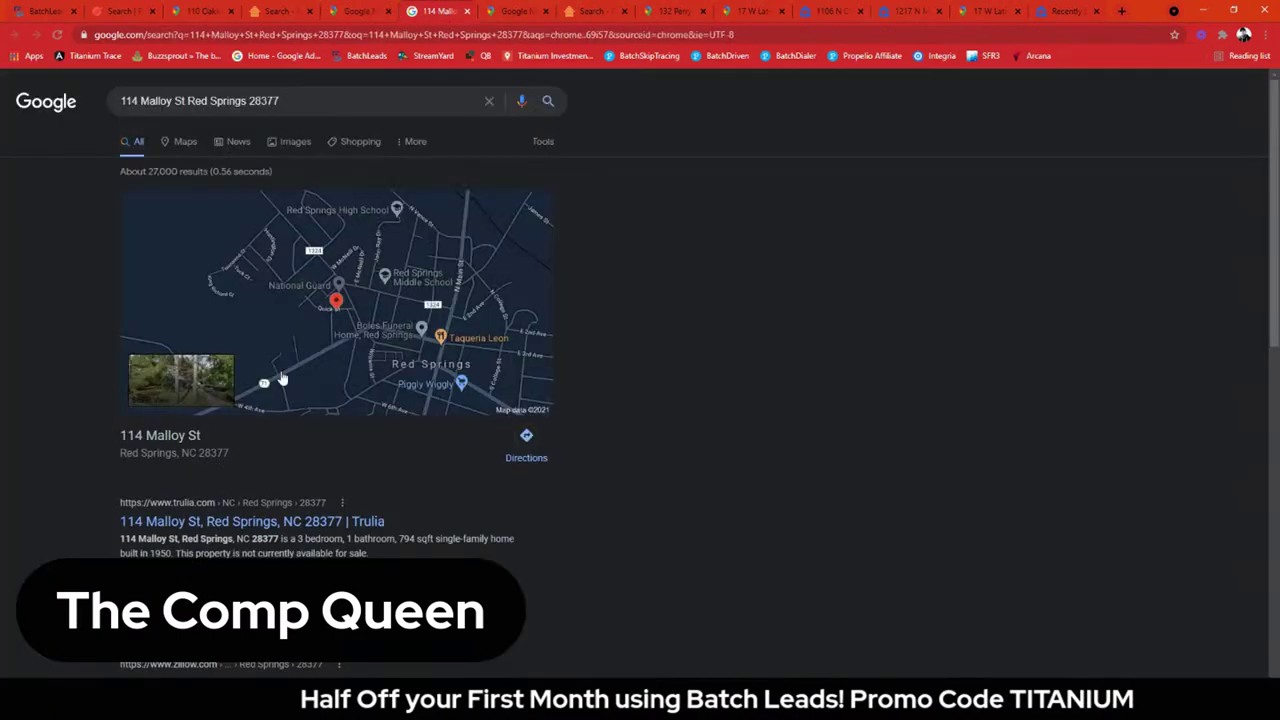
{"action": "left_click", "coordinate": [173, 368]}
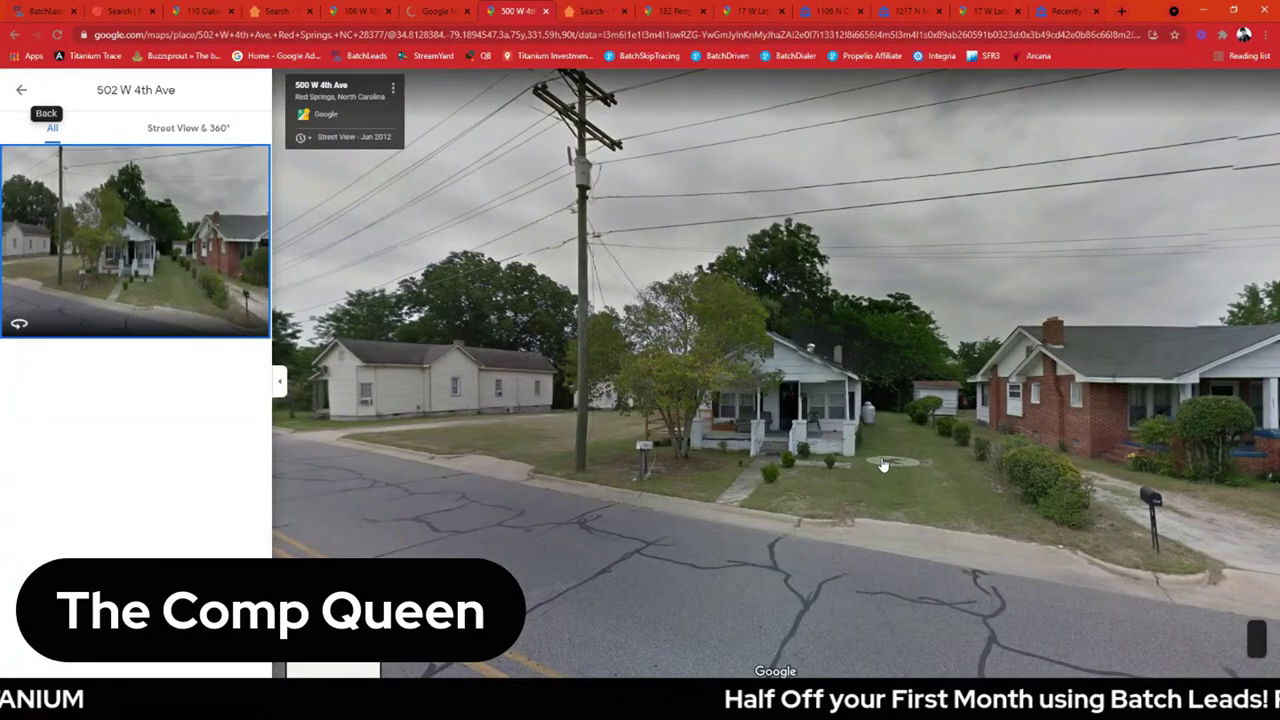
{"action": "scroll", "coordinate": [884, 464], "scroll_direction": "up", "scroll_amount": 1}
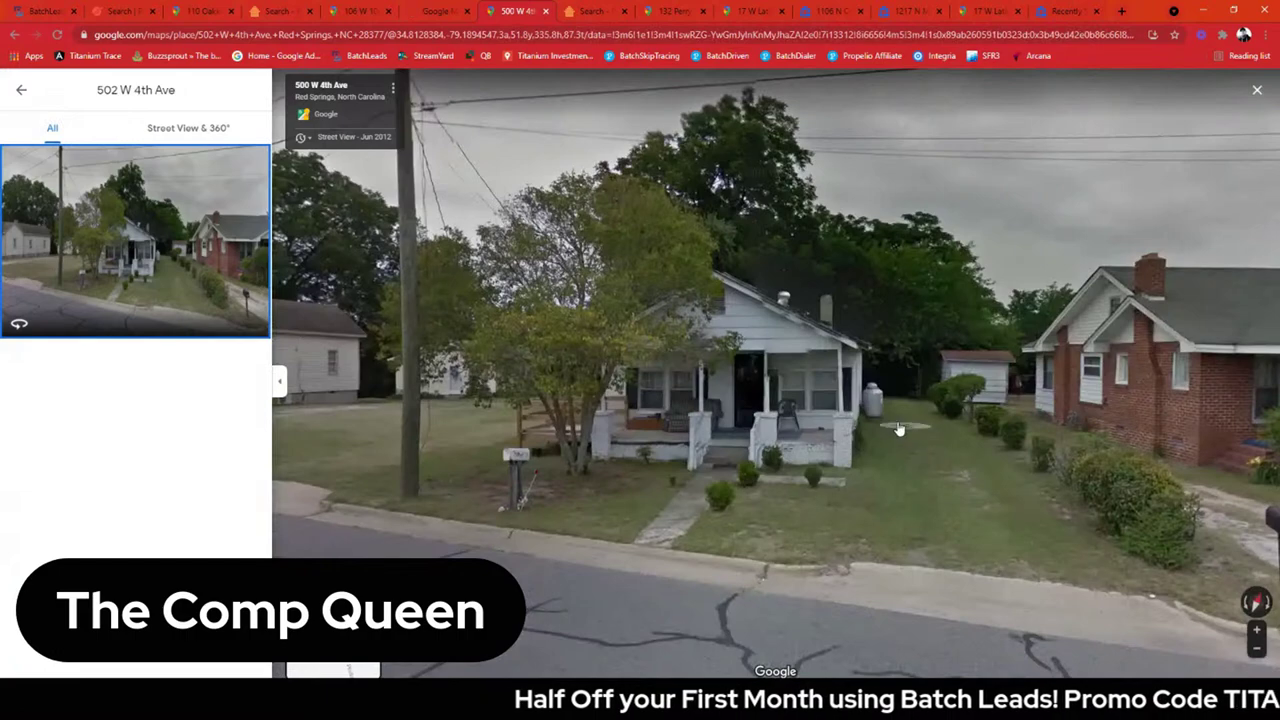
{"action": "scroll", "coordinate": [893, 426], "scroll_direction": "up", "scroll_amount": 2}
{"action": "scroll", "coordinate": [893, 426], "scroll_direction": "up", "scroll_amount": 1}
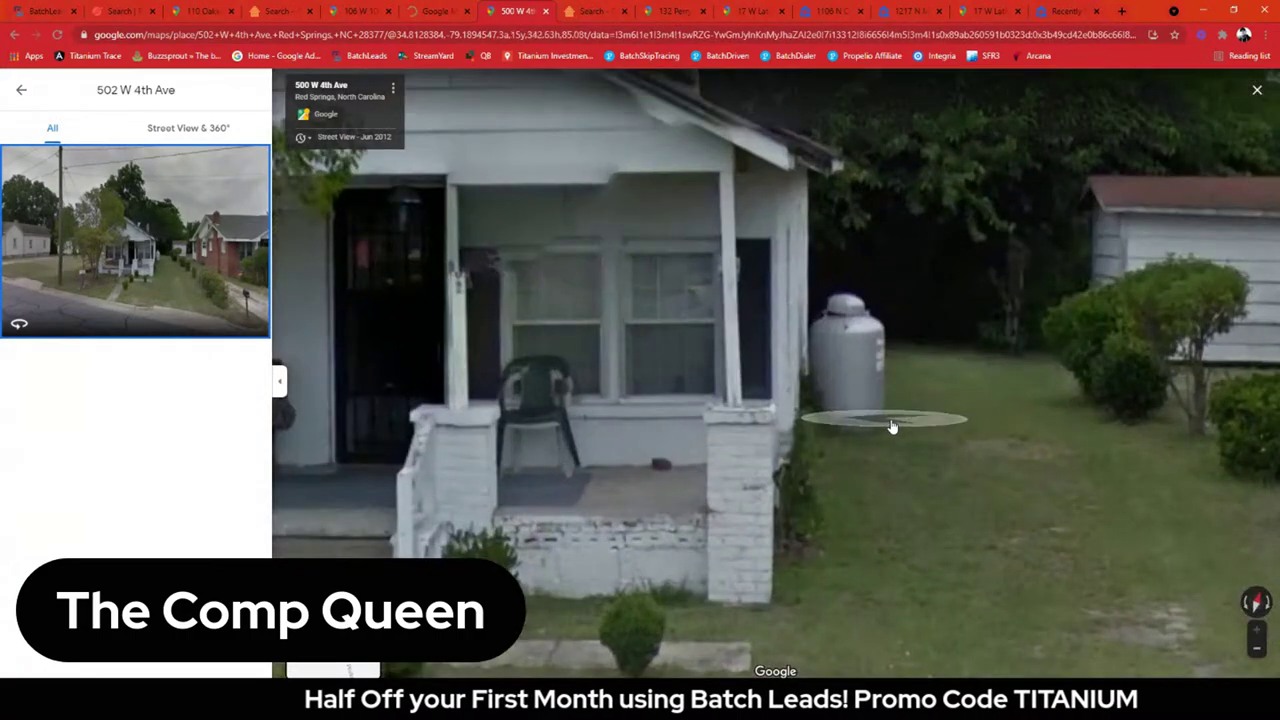
{"action": "scroll", "coordinate": [893, 426], "scroll_direction": "down", "scroll_amount": 4}
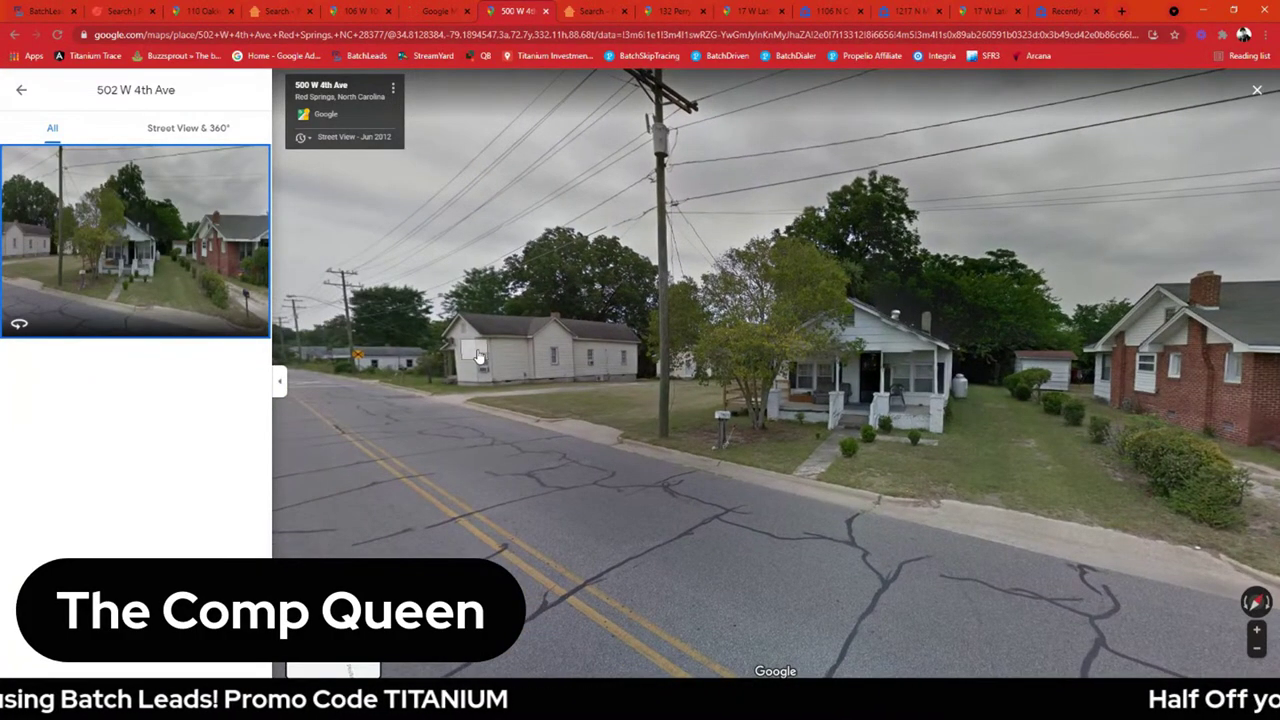
{"action": "left_click_drag", "start_coordinate": [479, 357], "coordinate": [683, 374]}
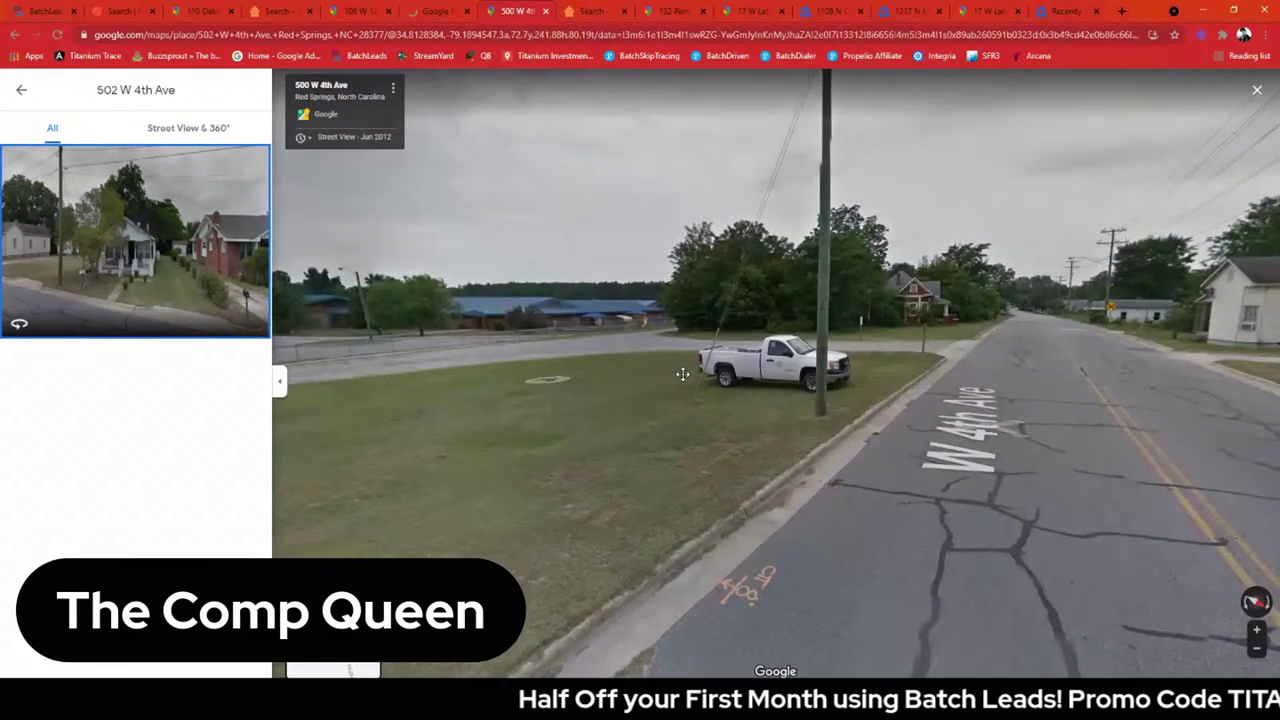
{"action": "left_click_drag", "start_coordinate": [683, 374], "coordinate": [757, 409]}
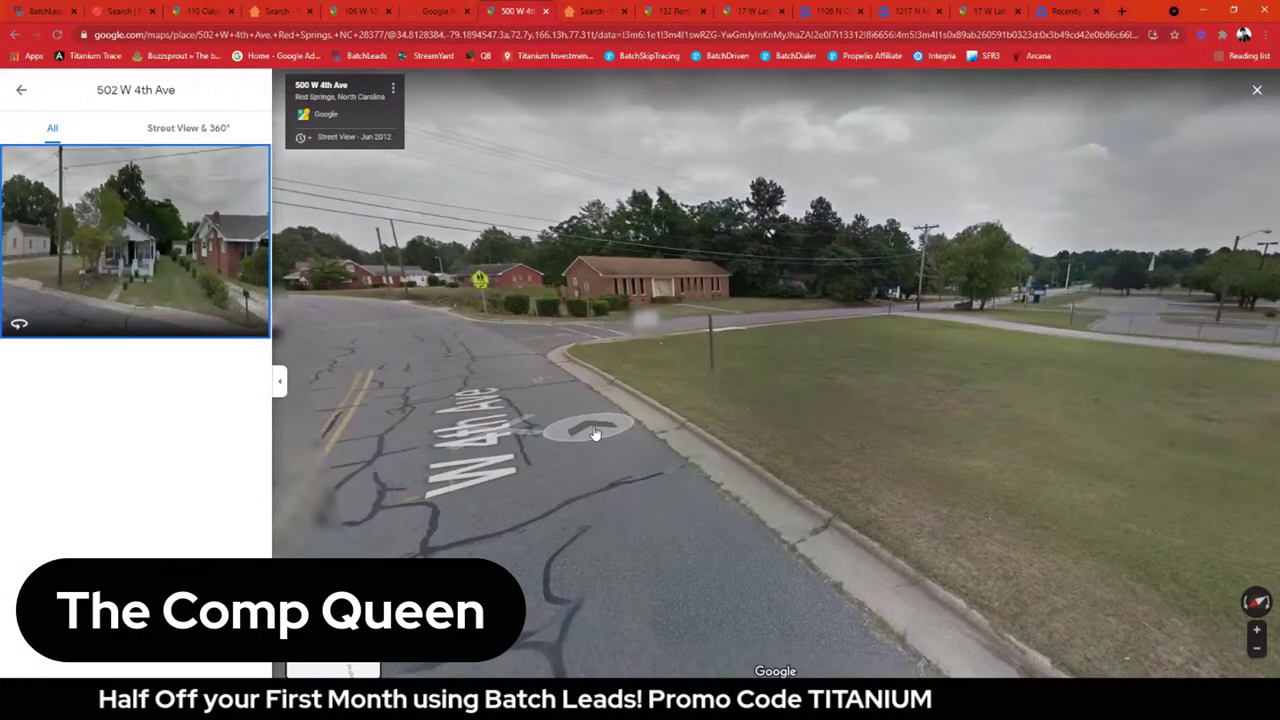
{"action": "left_click", "coordinate": [594, 432]}
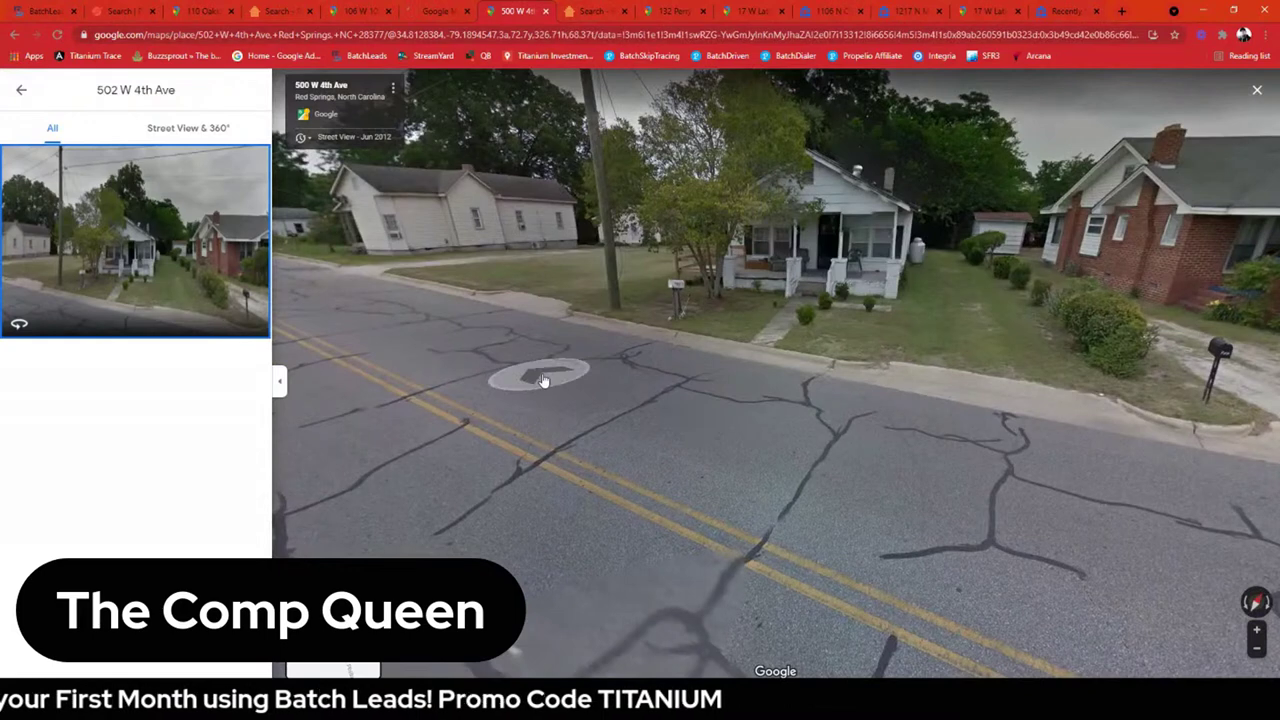
{"action": "left_click", "coordinate": [543, 381]}
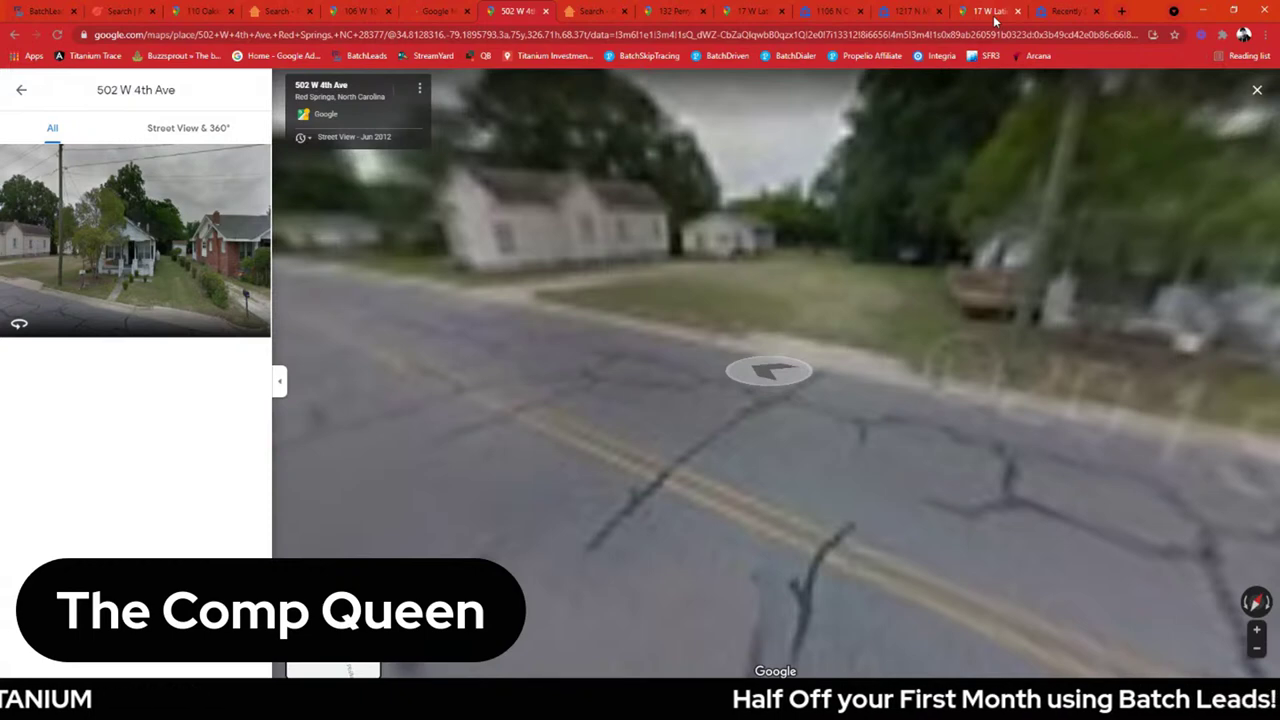
{"action": "left_click", "coordinate": [1020, 223]}
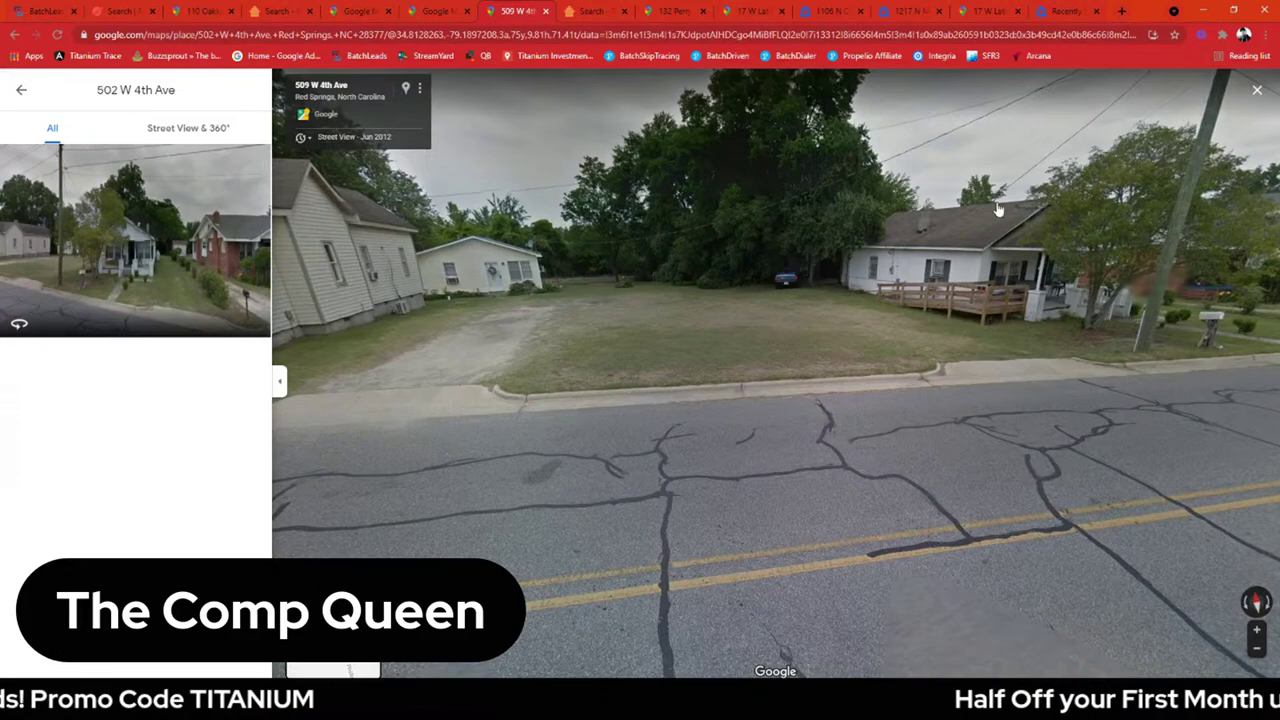
{"action": "left_click_drag", "start_coordinate": [920, 250], "coordinate": [855, 430]}
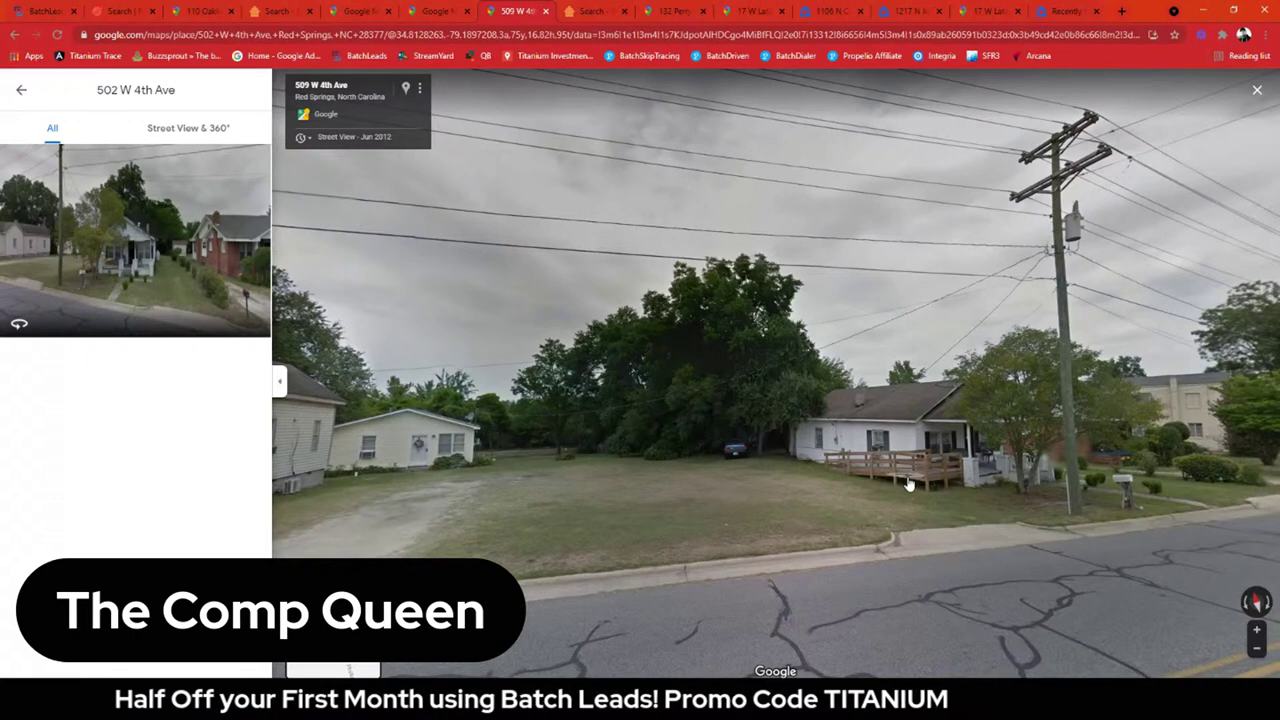
{"action": "scroll", "coordinate": [908, 484], "scroll_direction": "up", "scroll_amount": 4}
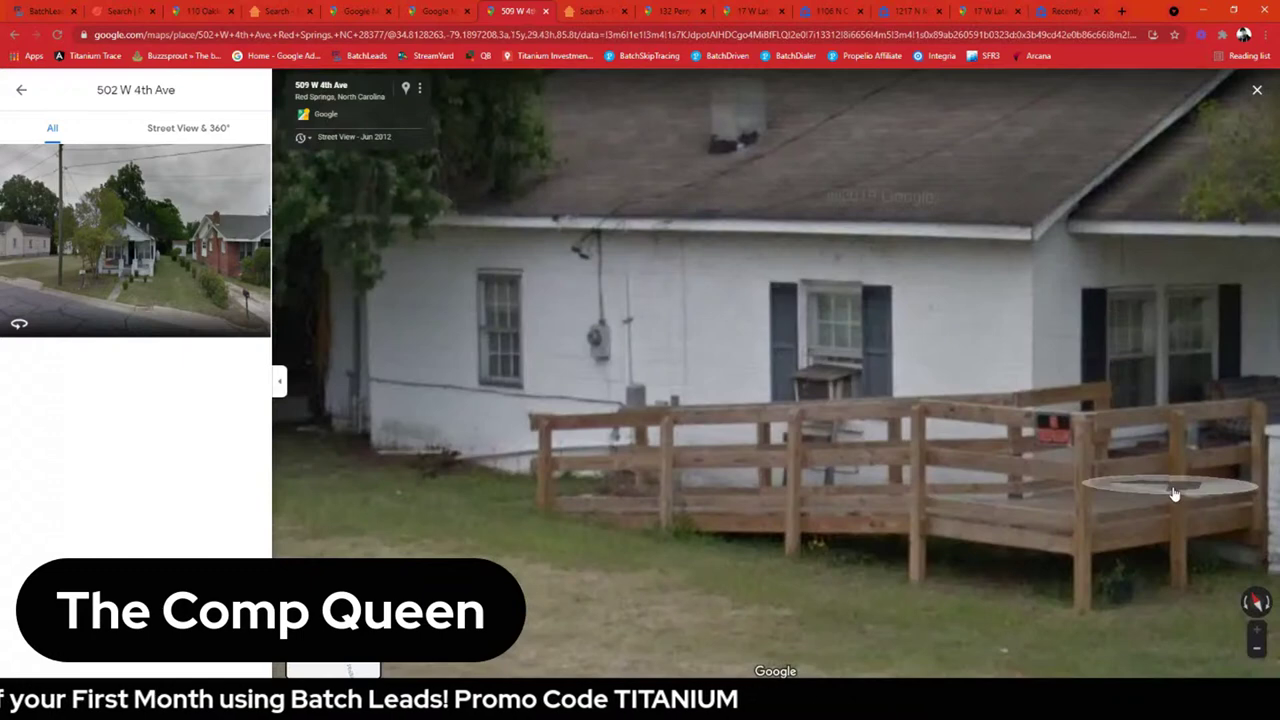
{"action": "left_click_drag", "start_coordinate": [513, 424], "coordinate": [616, 418]}
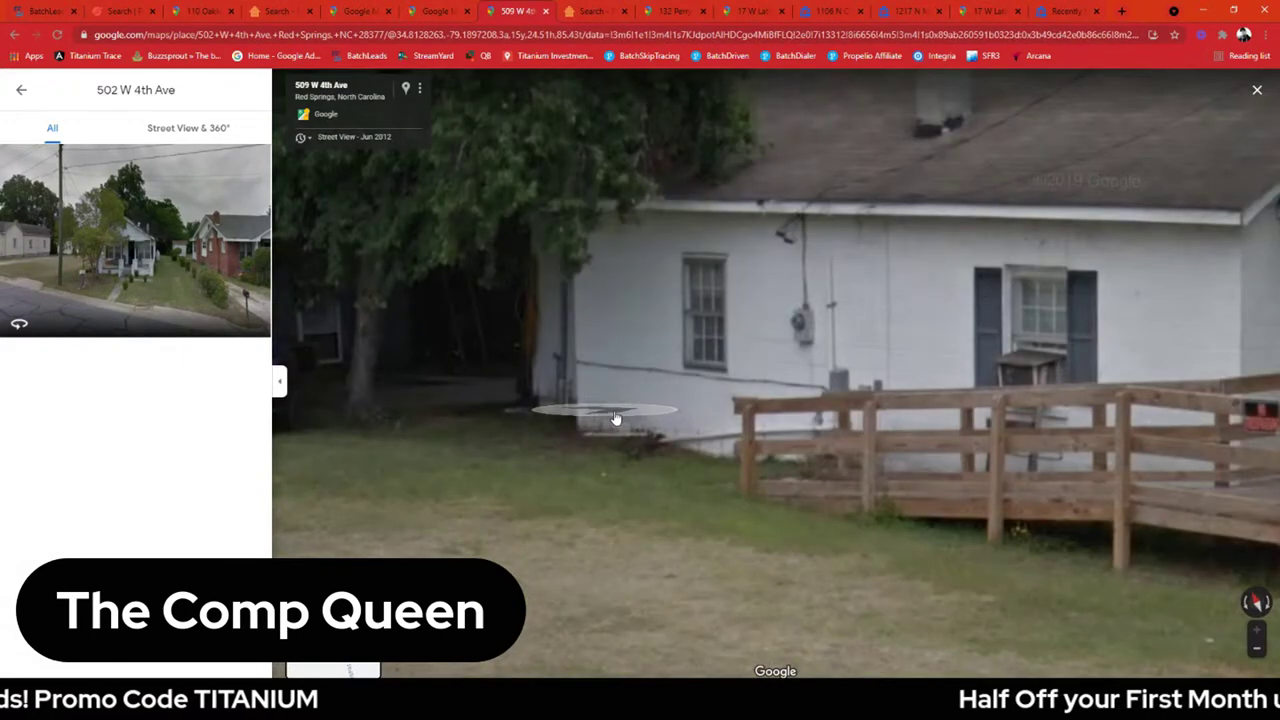
{"action": "left_click_drag", "start_coordinate": [616, 418], "coordinate": [789, 358]}
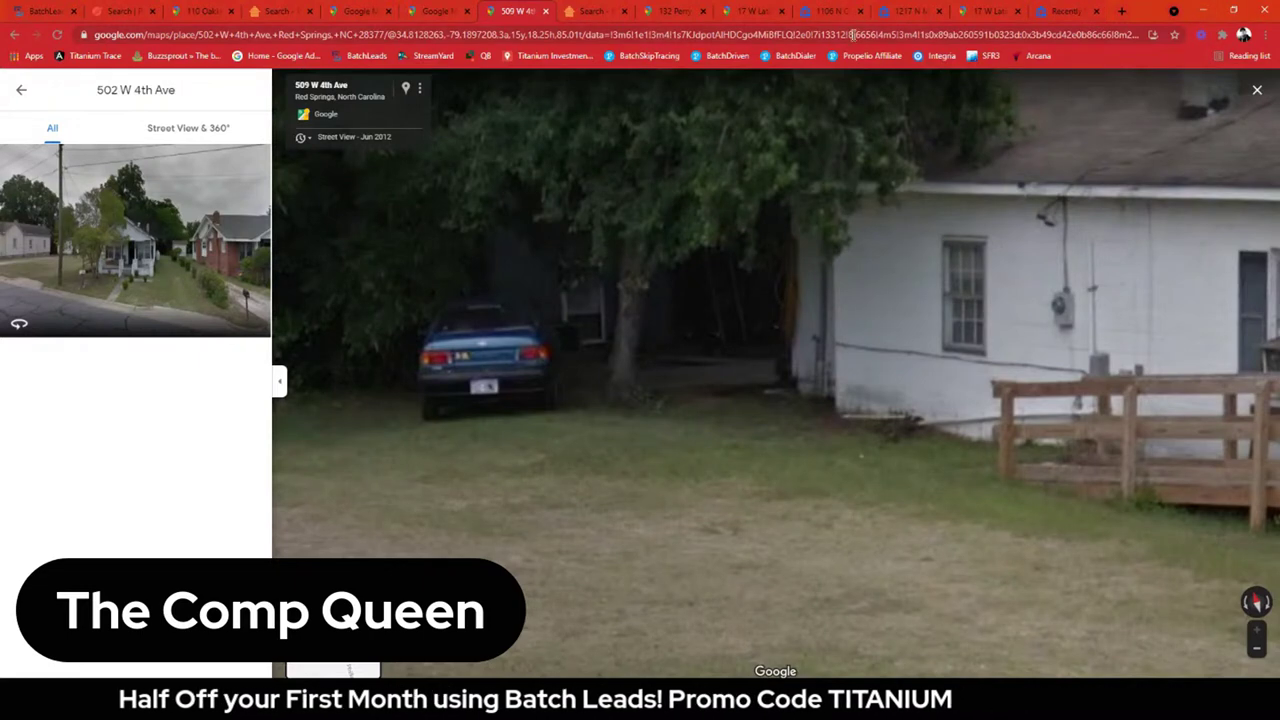
{"action": "left_click", "coordinate": [276, 11]}
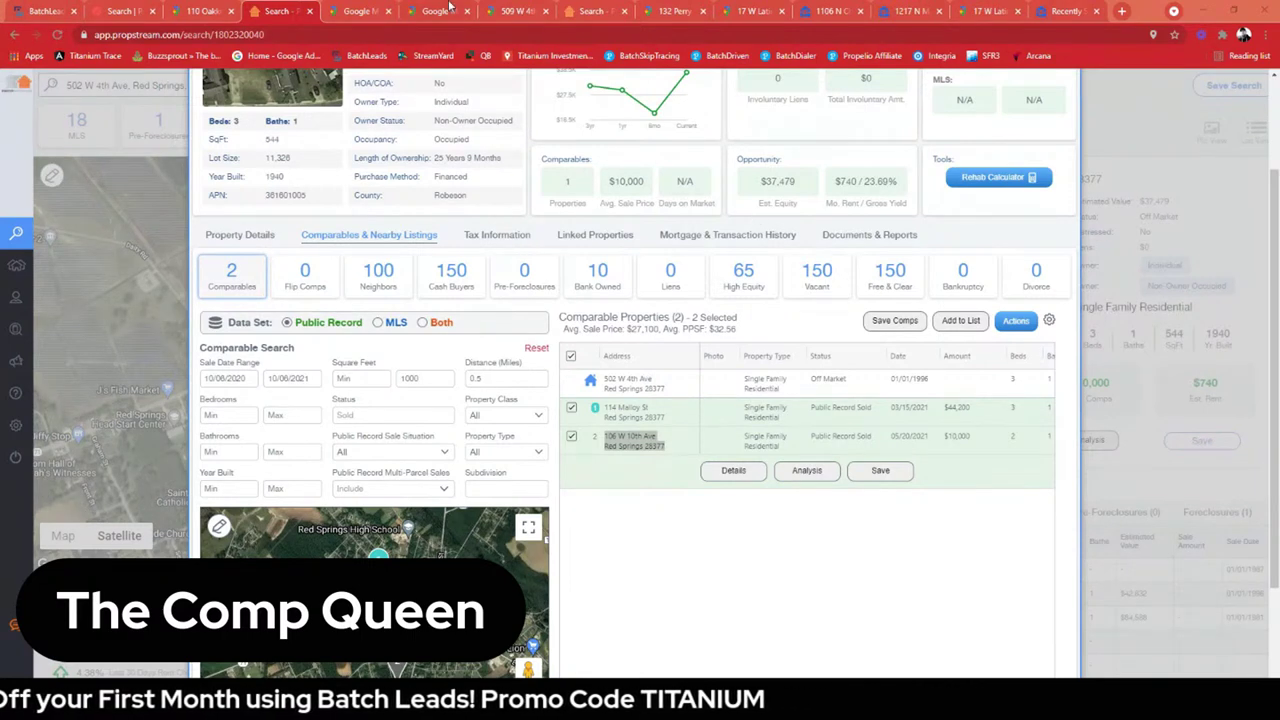
{"action": "left_click", "coordinate": [357, 12]}
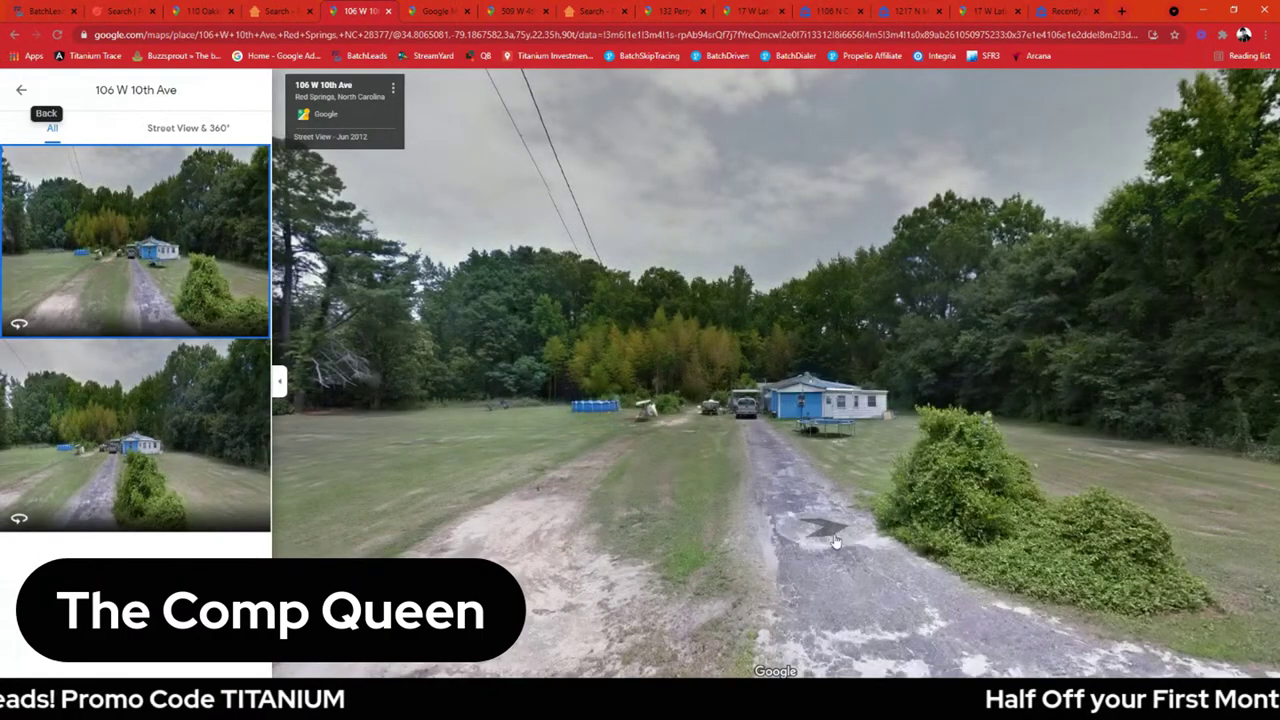
{"action": "left_click", "coordinate": [815, 425]}
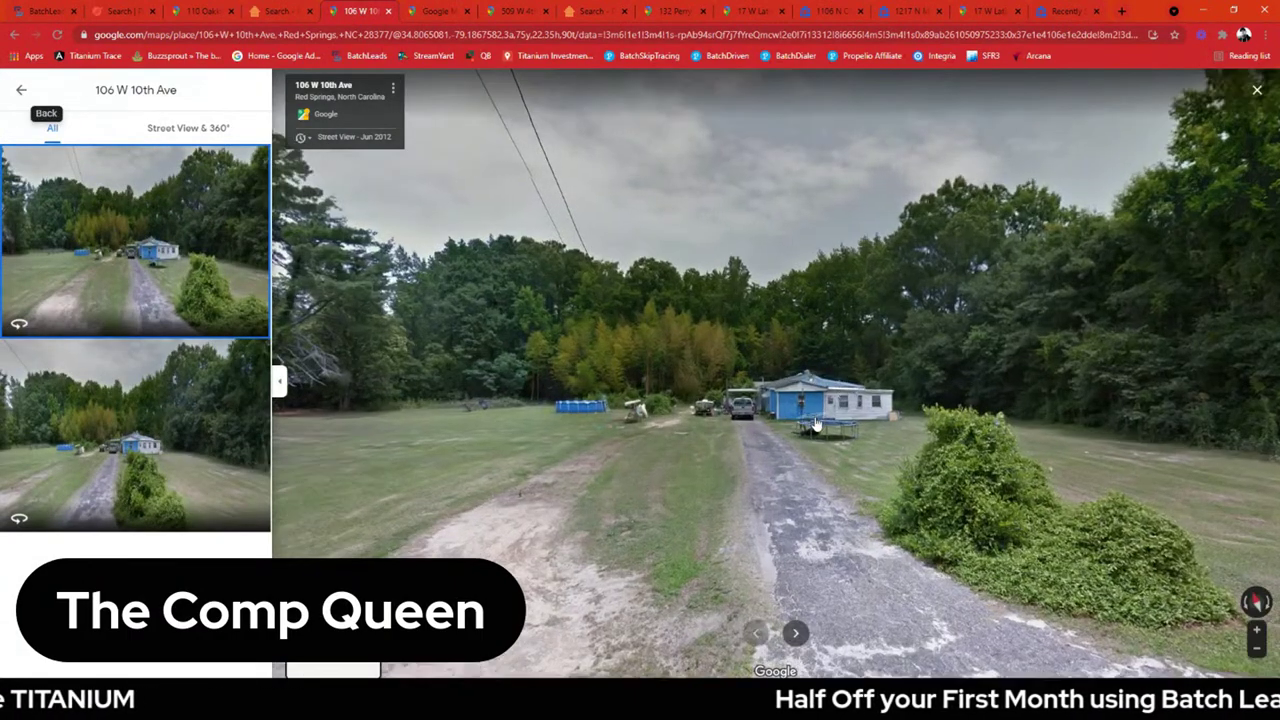
{"action": "left_click", "coordinate": [815, 425]}
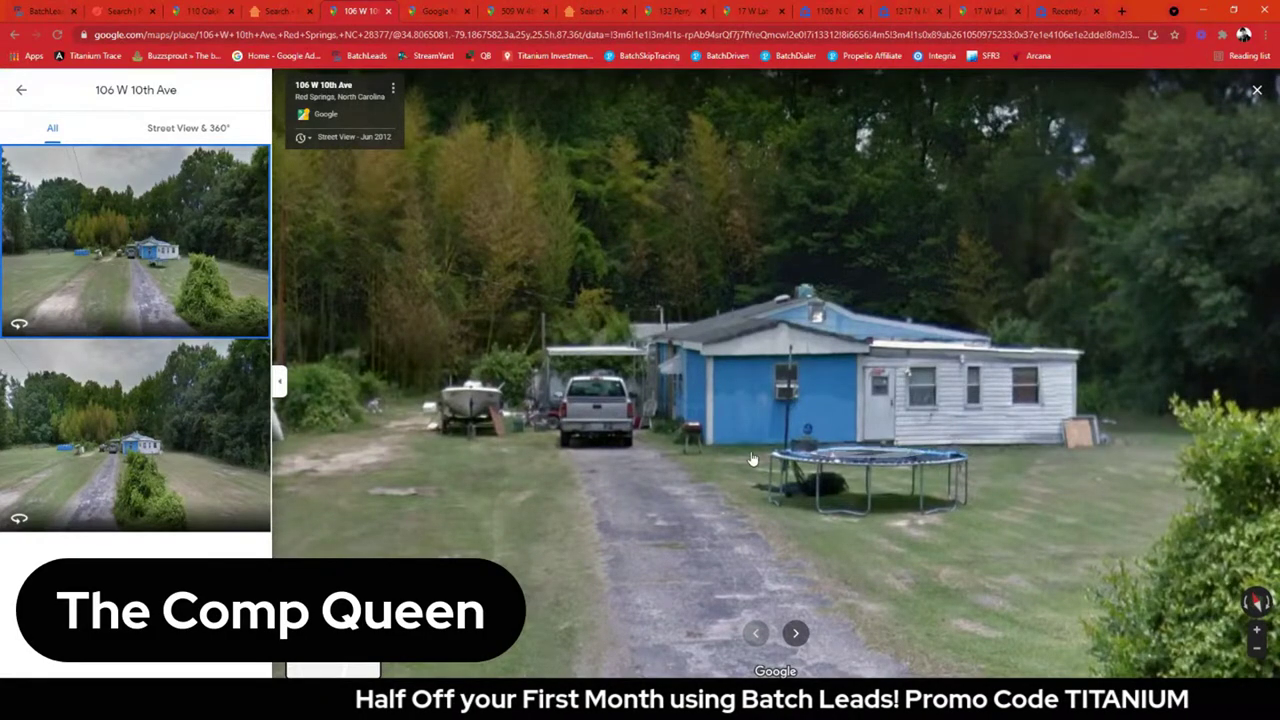
{"action": "left_click_drag", "start_coordinate": [913, 418], "coordinate": [509, 374]}
{"action": "left_click_drag", "start_coordinate": [999, 373], "coordinate": [768, 381]}
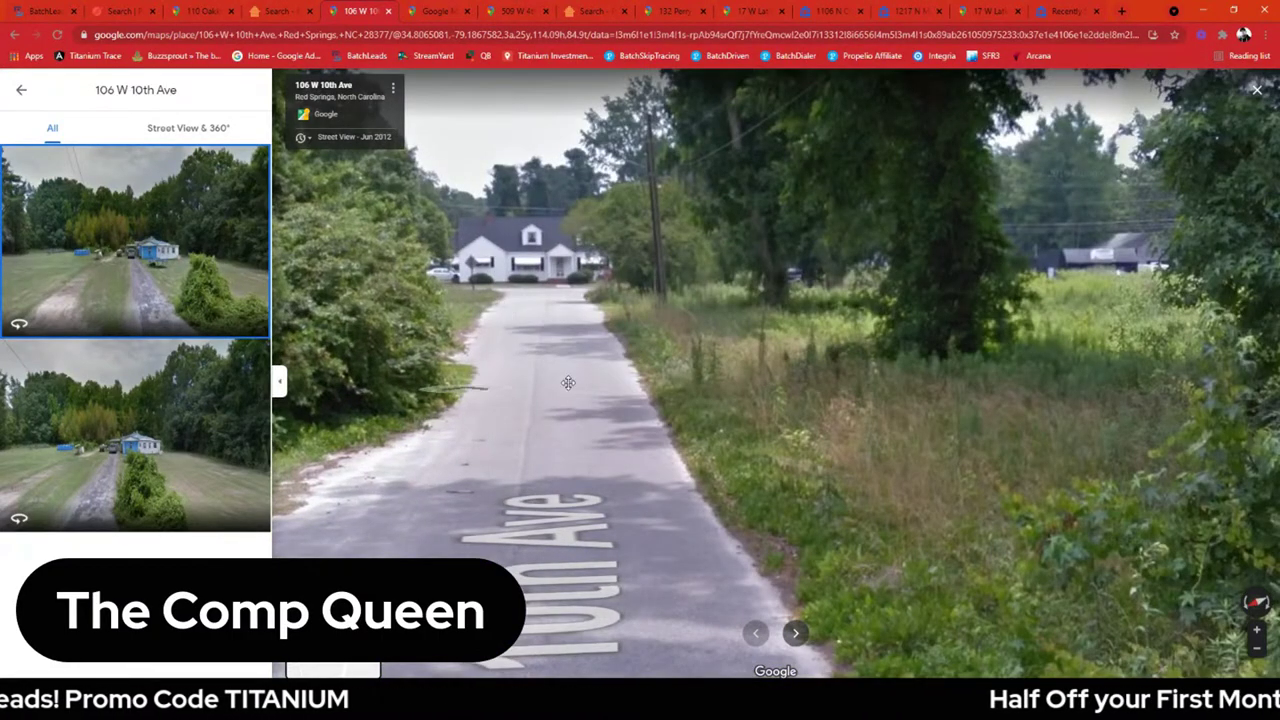
{"action": "left_click_drag", "start_coordinate": [568, 383], "coordinate": [856, 400]}
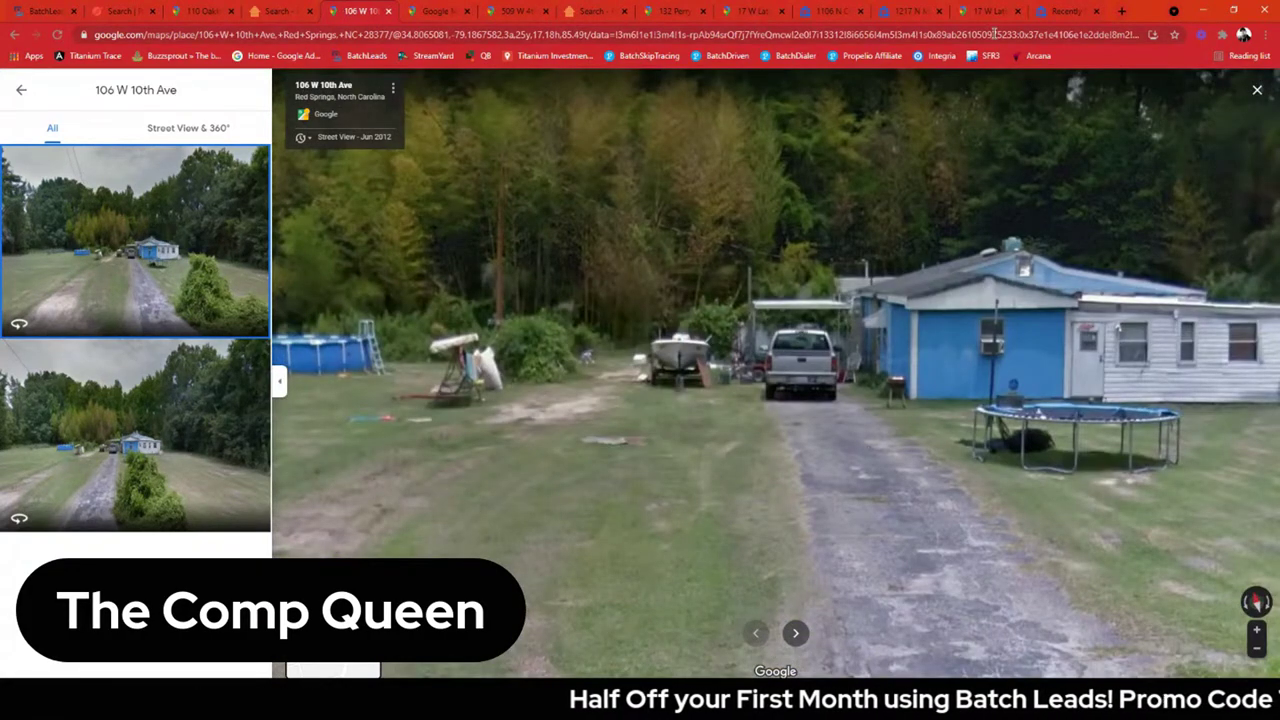
{"action": "left_click_drag", "start_coordinate": [877, 505], "coordinate": [761, 482]}
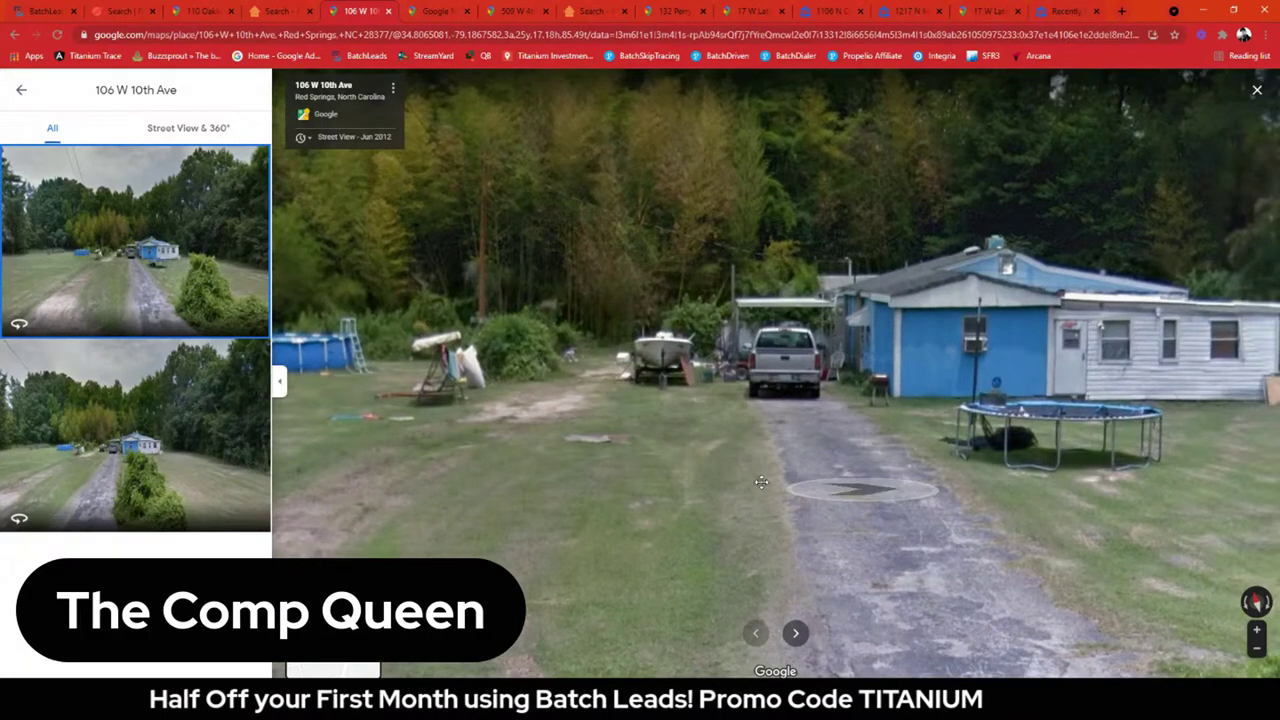
{"action": "left_click_drag", "start_coordinate": [761, 482], "coordinate": [530, 425]}
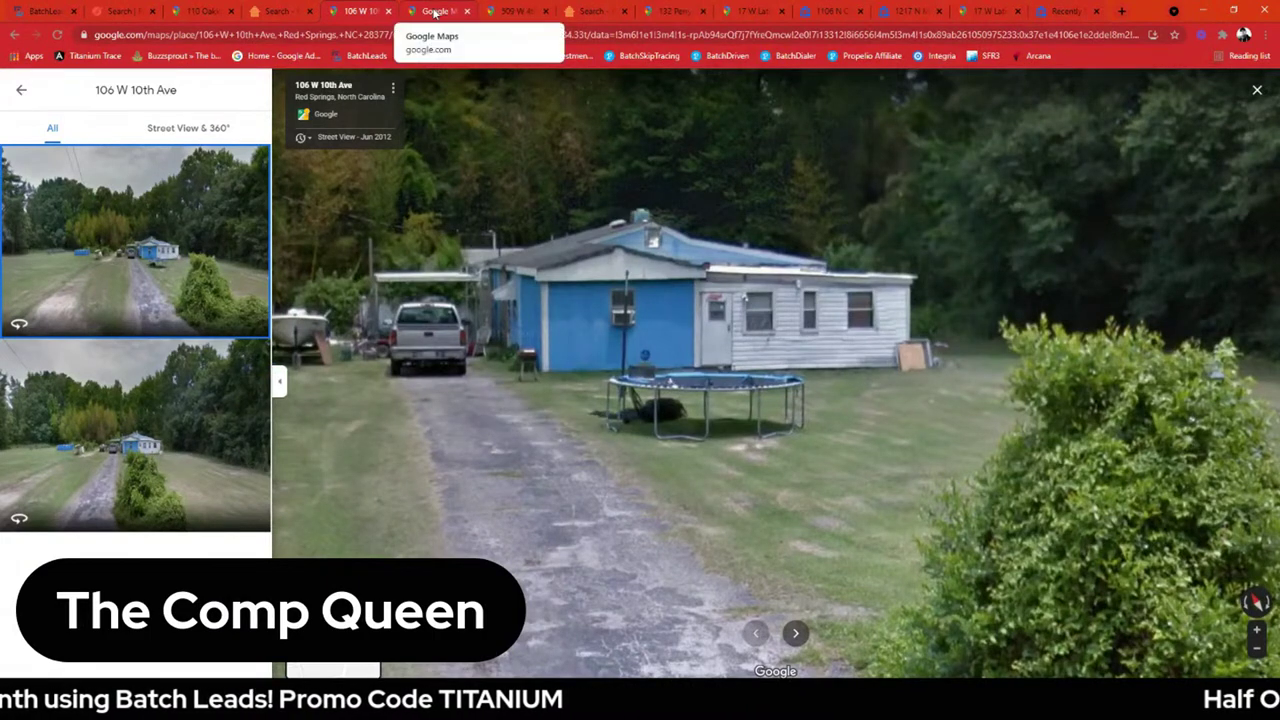
{"action": "left_click", "coordinate": [440, 10]}
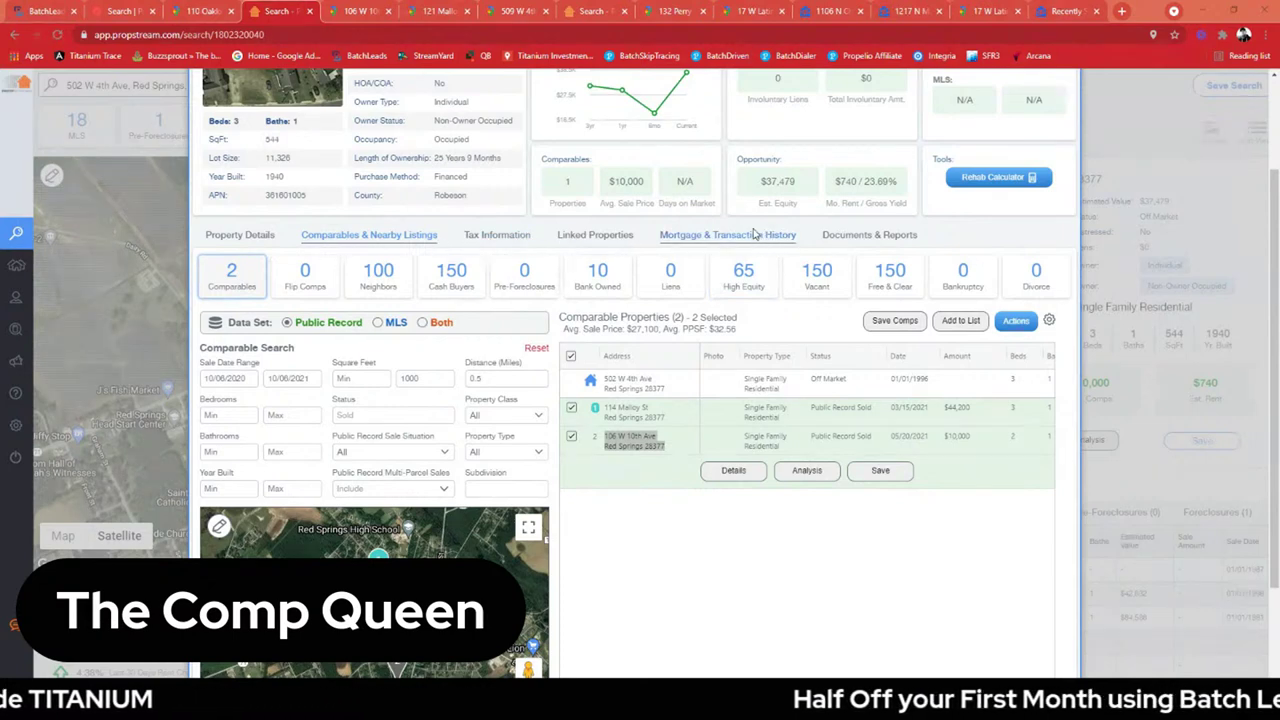
Inspect the white porch house on Malloy St up close in Street View, then return to the PropStream comps.
{"action": "left_click", "coordinate": [435, 12]}
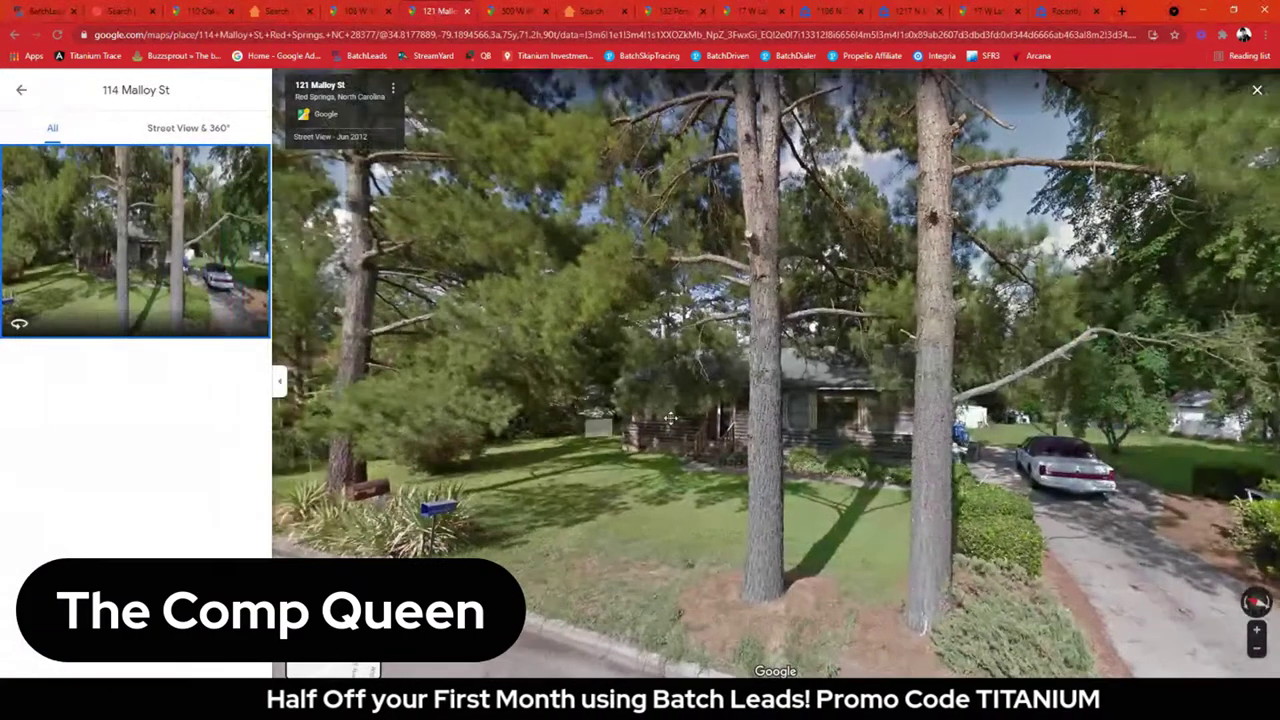
{"action": "left_click_drag", "start_coordinate": [670, 418], "coordinate": [1175, 432]}
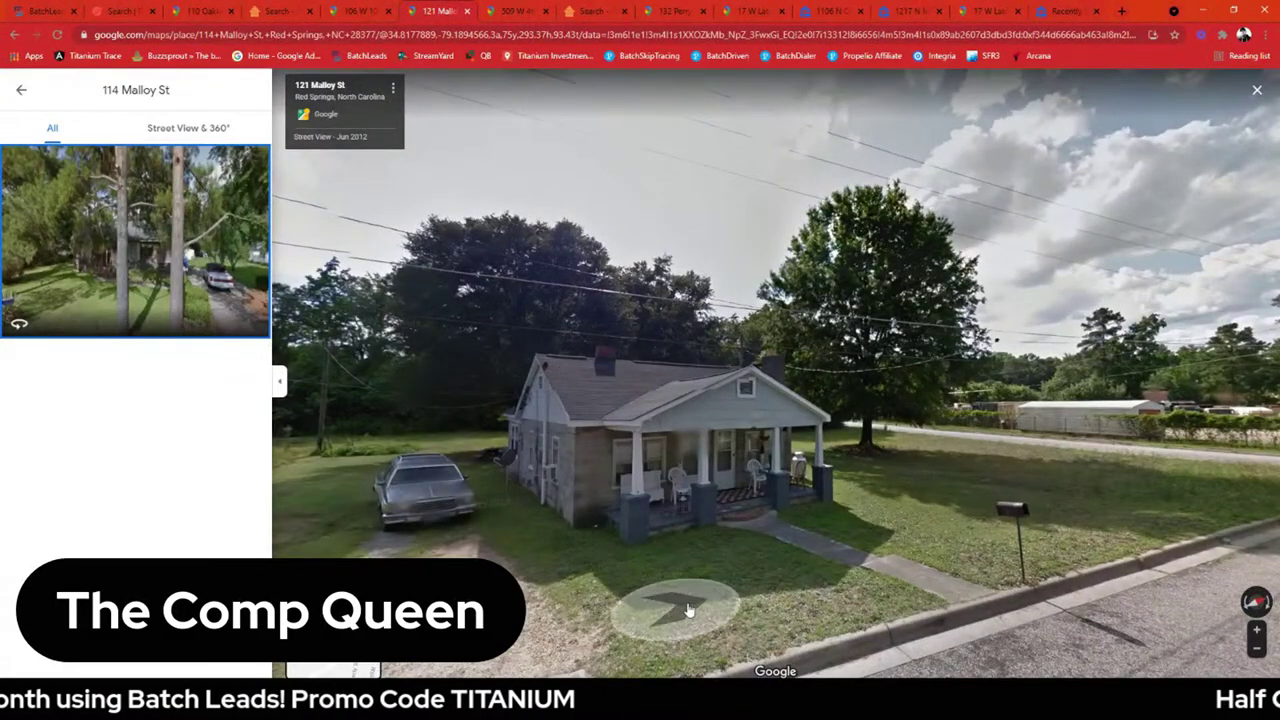
{"action": "left_click", "coordinate": [709, 565]}
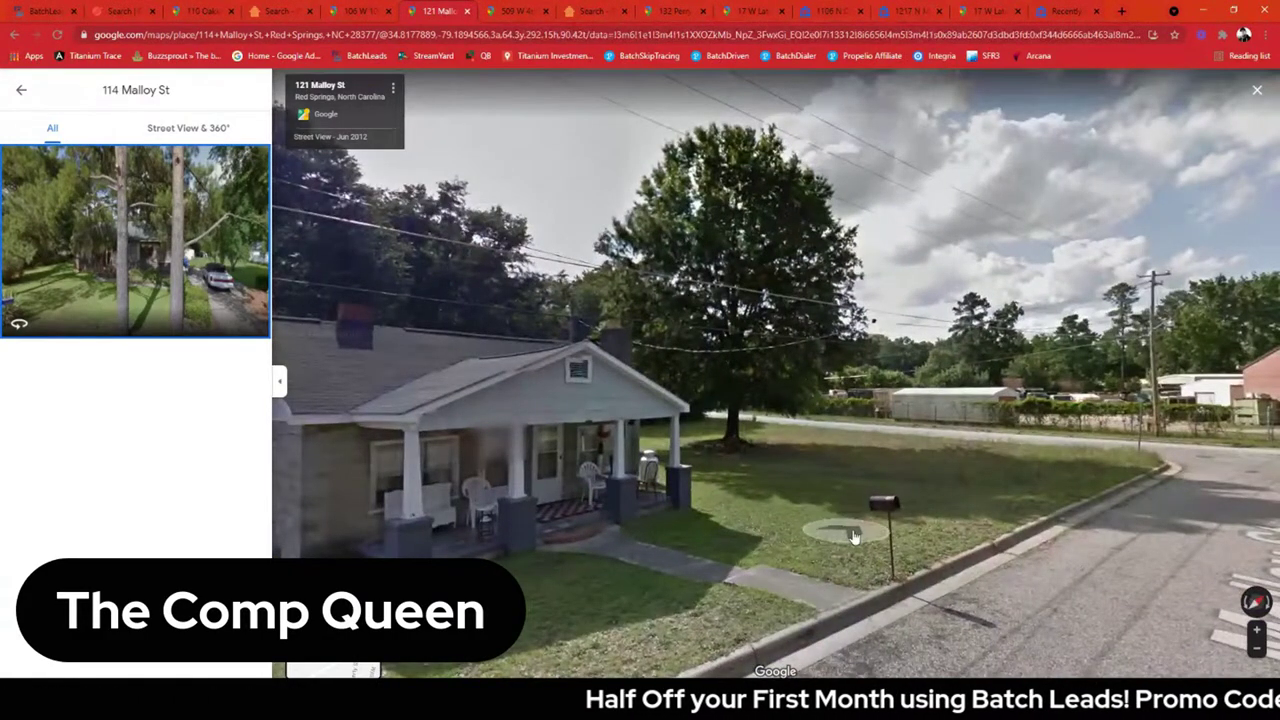
{"action": "left_click", "coordinate": [853, 537]}
{"action": "left_click", "coordinate": [608, 486]}
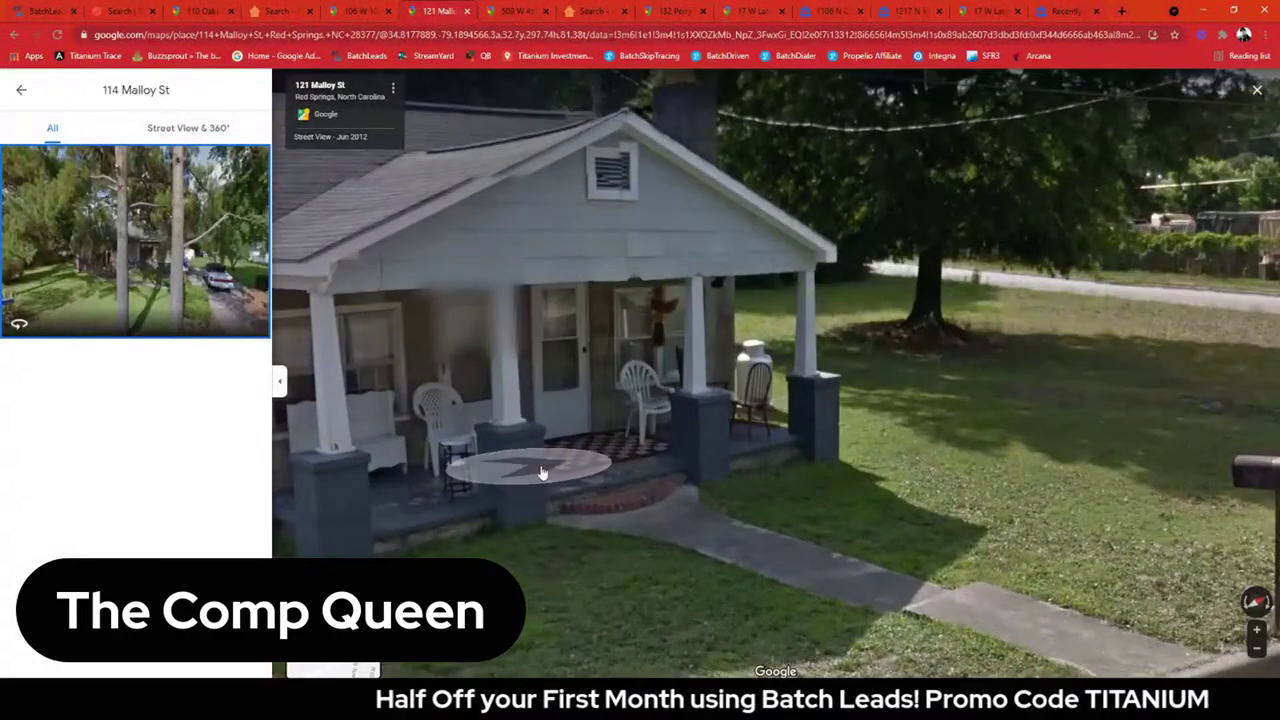
{"action": "left_click_drag", "start_coordinate": [541, 472], "coordinate": [757, 466]}
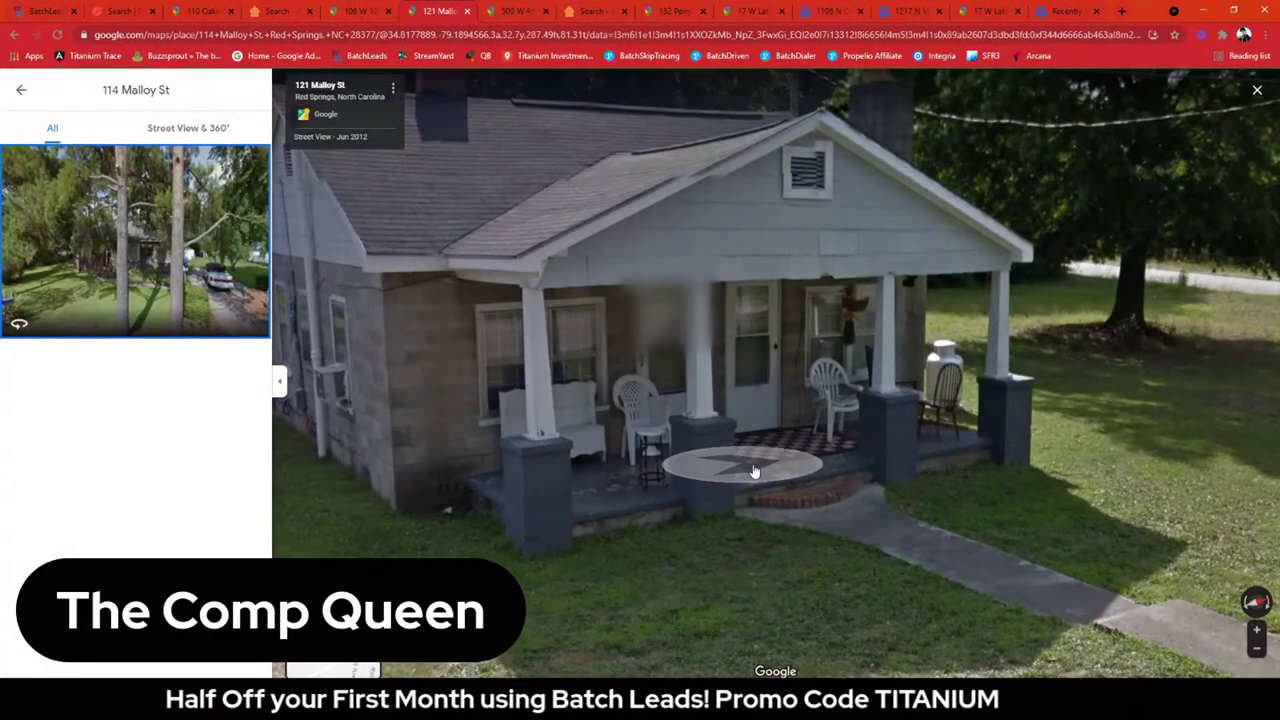
{"action": "left_click", "coordinate": [755, 472]}
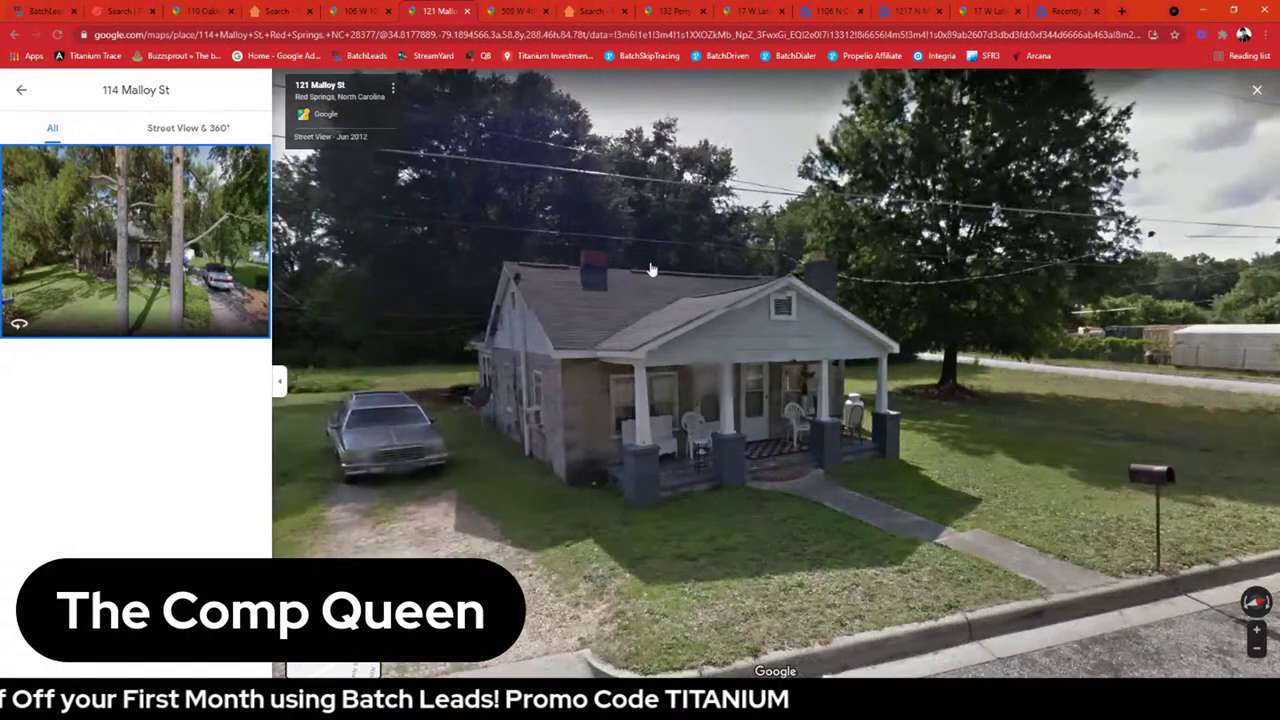
{"action": "left_click", "coordinate": [272, 11]}
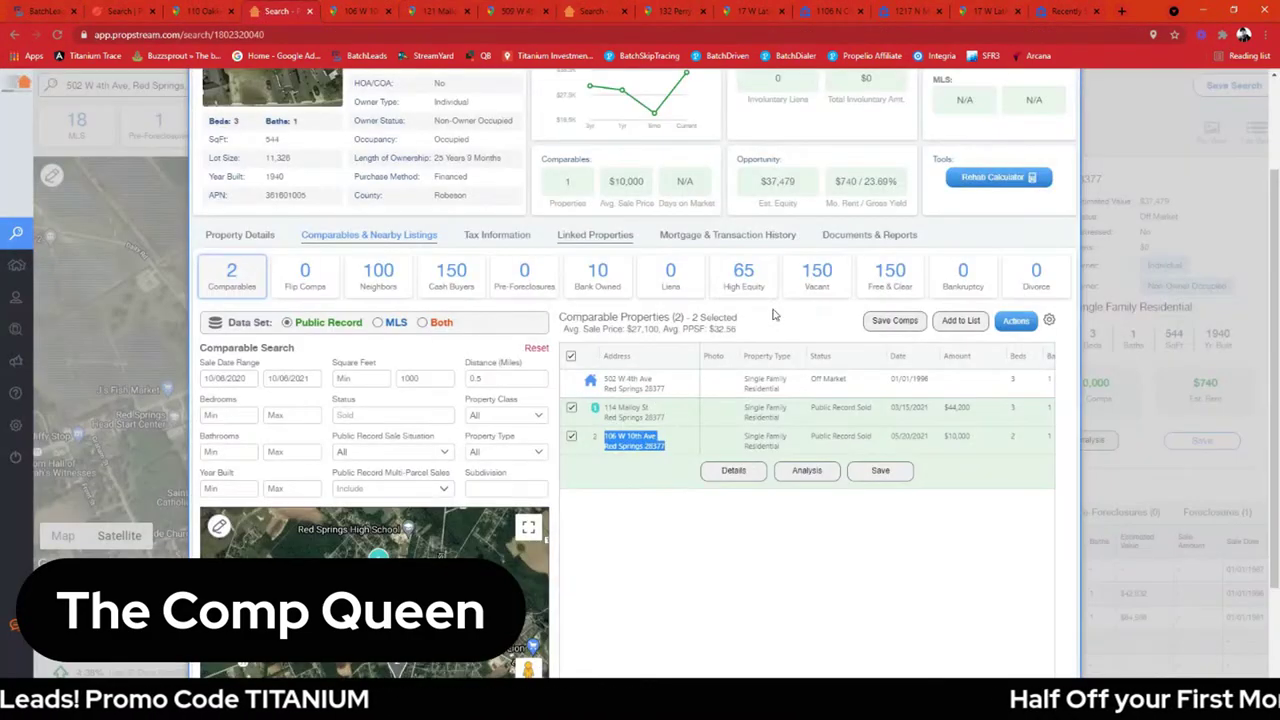
{"action": "left_click_drag", "start_coordinate": [835, 181], "coordinate": [904, 189]}
{"action": "scroll", "coordinate": [699, 584], "scroll_direction": "up", "scroll_amount": 1}
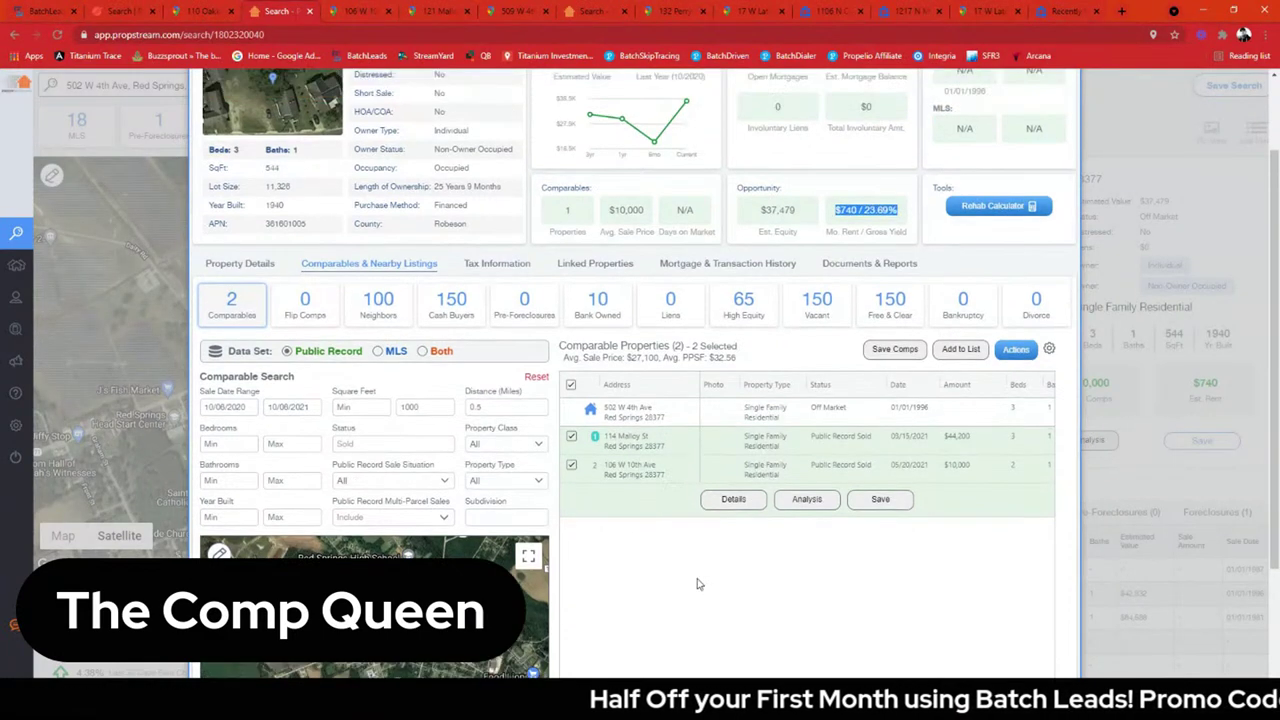
{"action": "scroll", "coordinate": [699, 584], "scroll_direction": "up", "scroll_amount": 1}
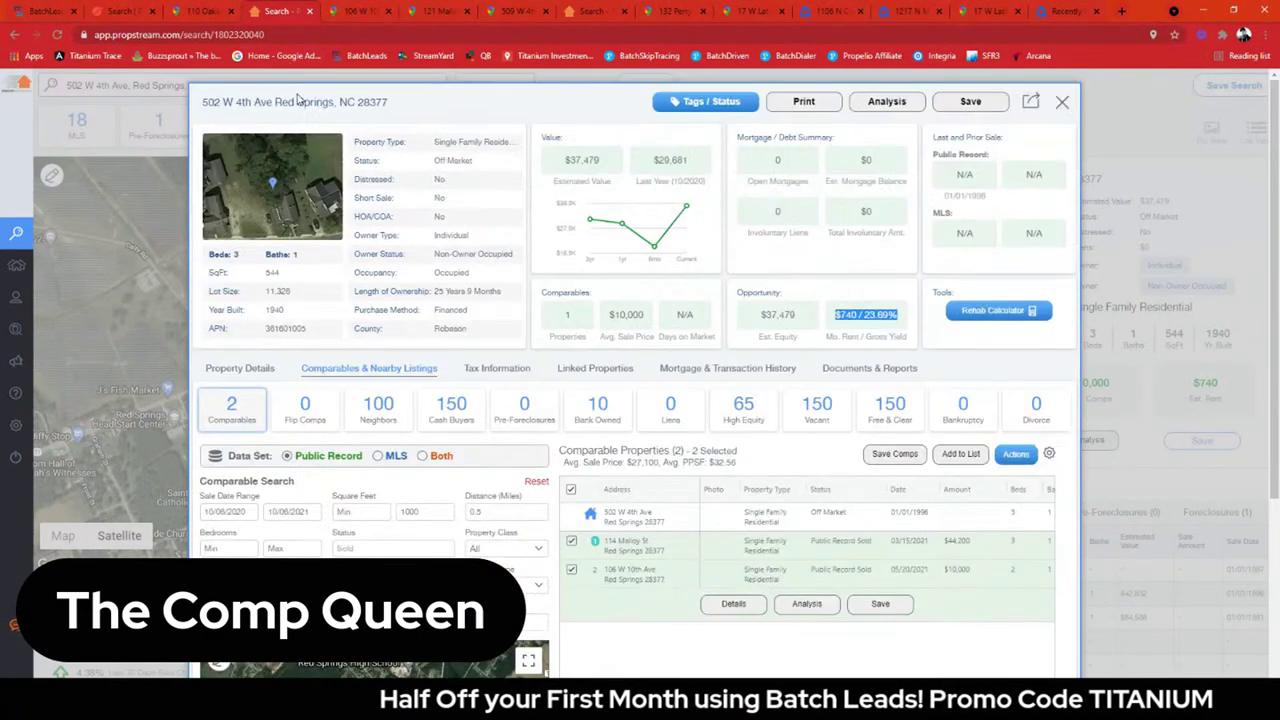
{"action": "left_click", "coordinate": [360, 12]}
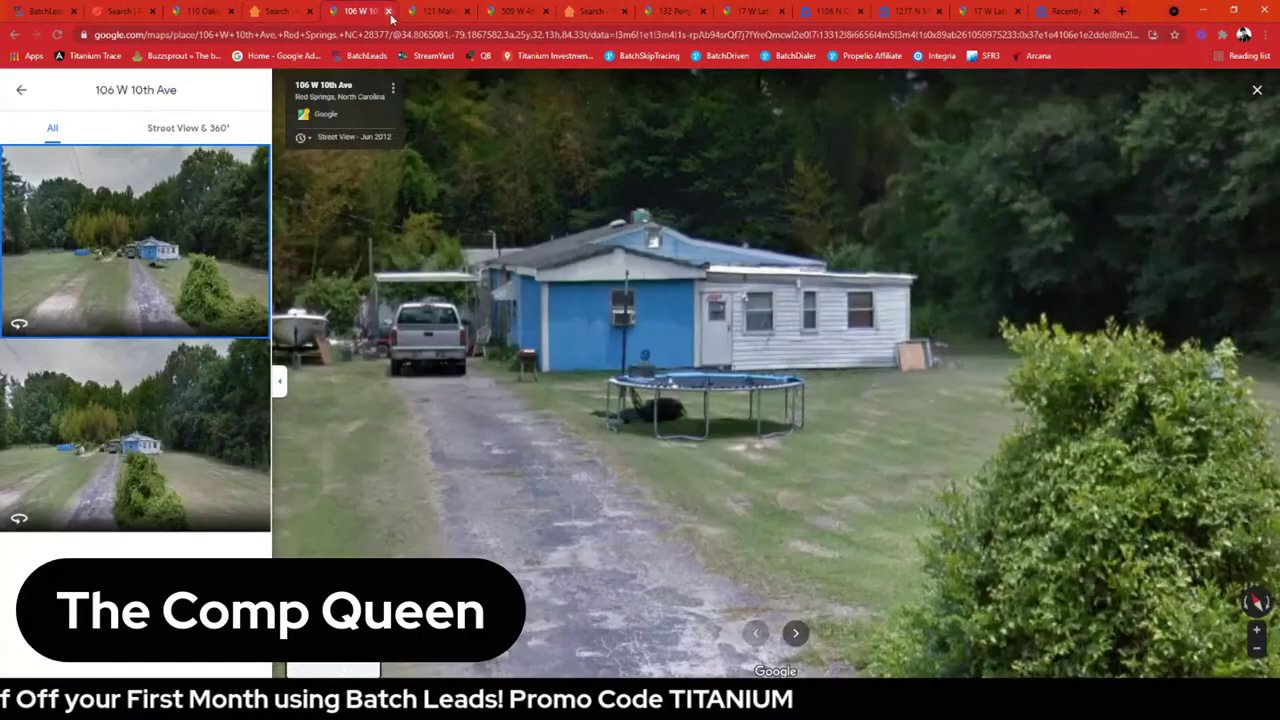
{"action": "left_click", "coordinate": [387, 11]}
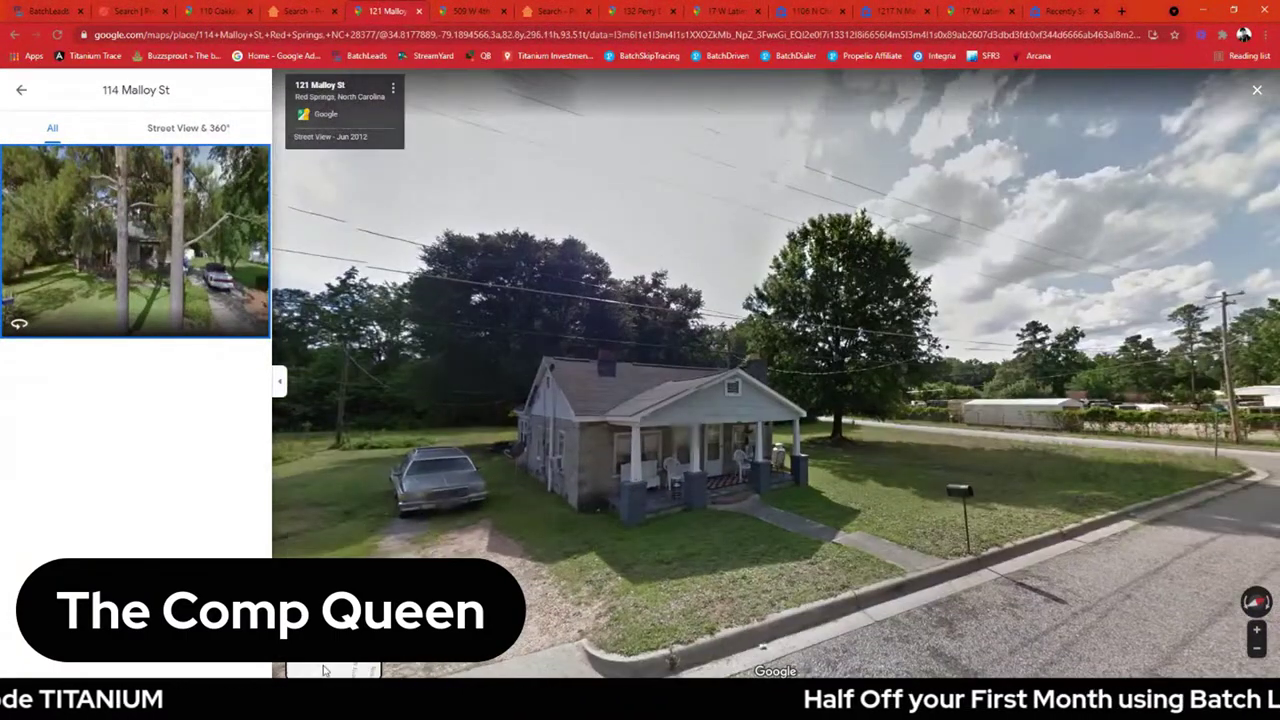
{"action": "left_click", "coordinate": [375, 545]}
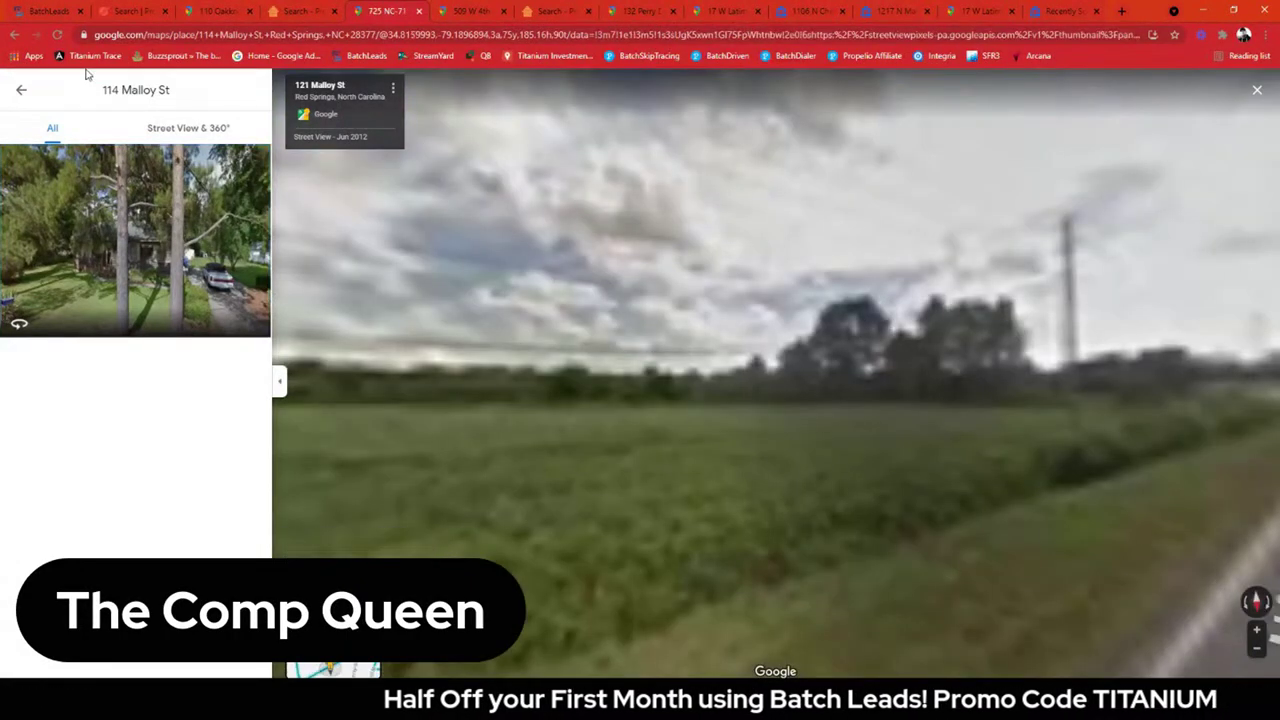
{"action": "left_click", "coordinate": [20, 89]}
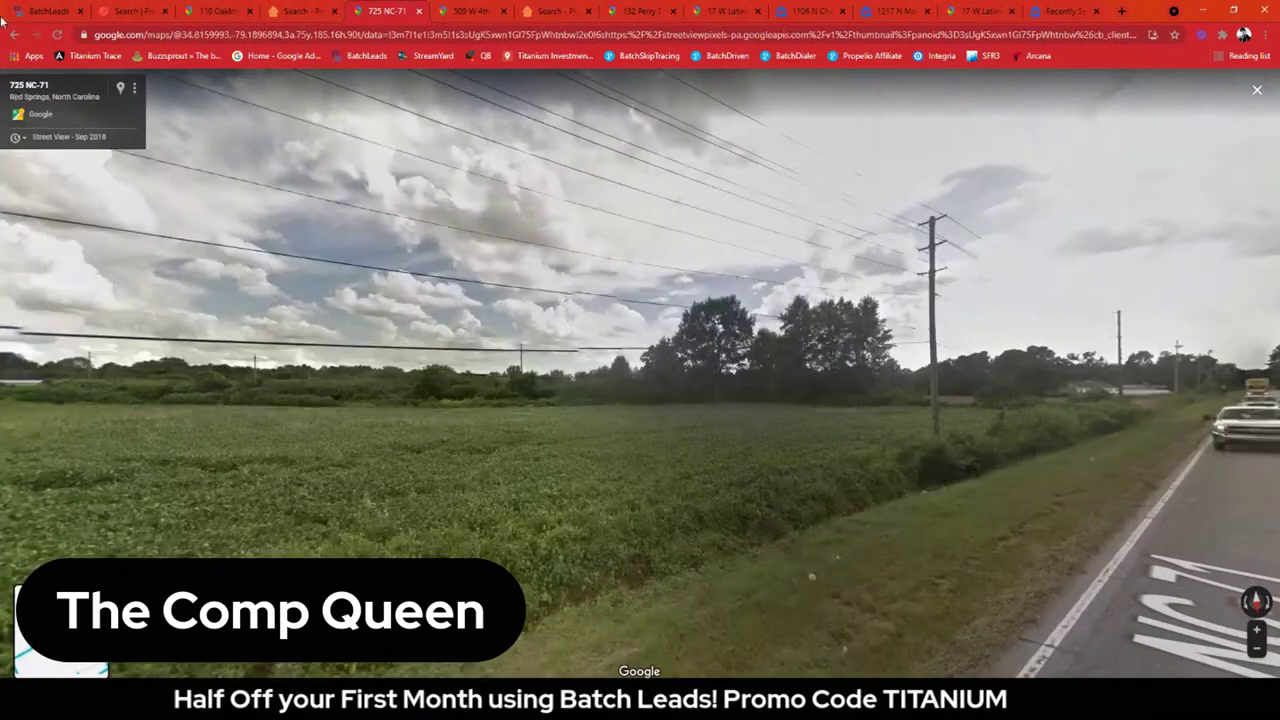
{"action": "left_click", "coordinate": [14, 35]}
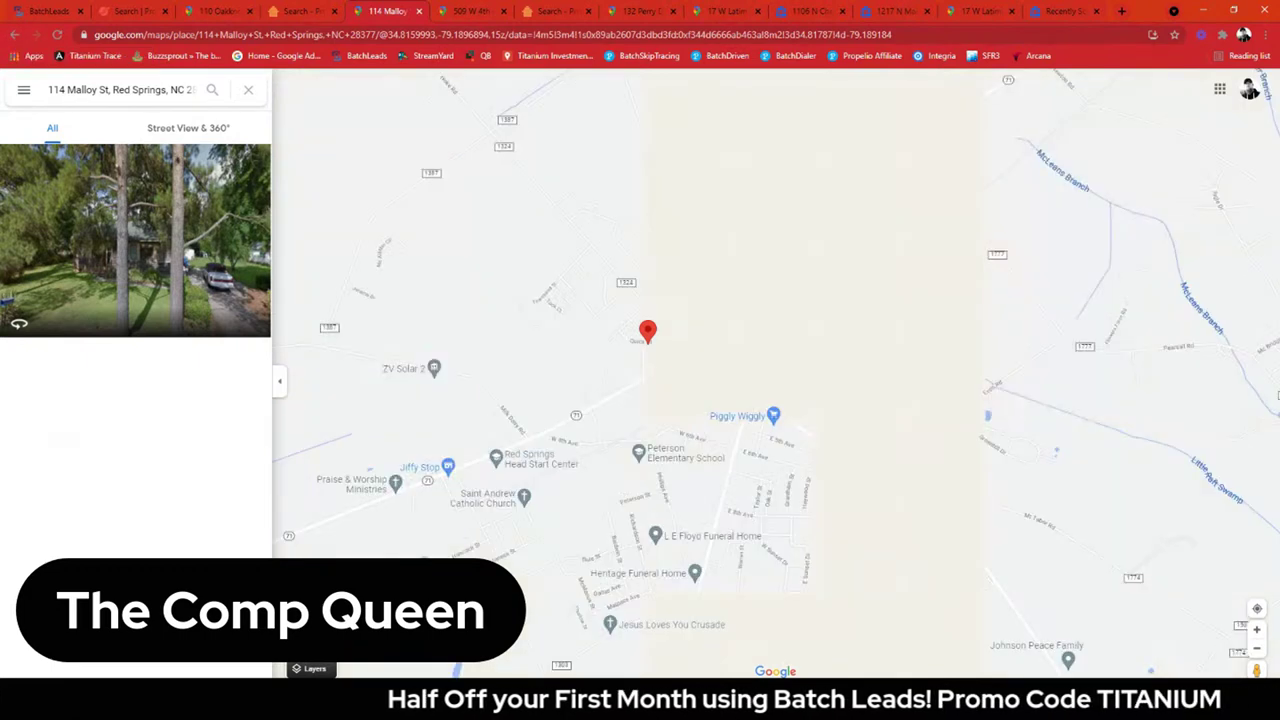
{"action": "left_click", "coordinate": [135, 240]}
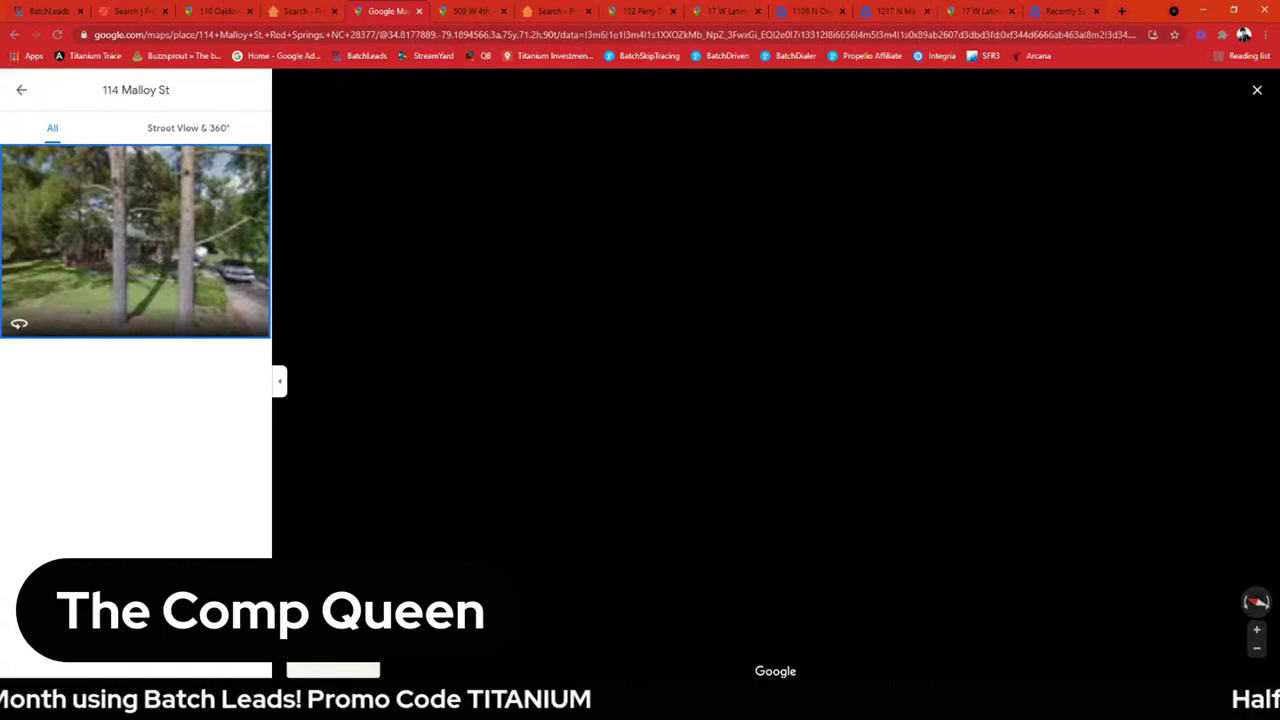
{"action": "key", "text": "Escape"}
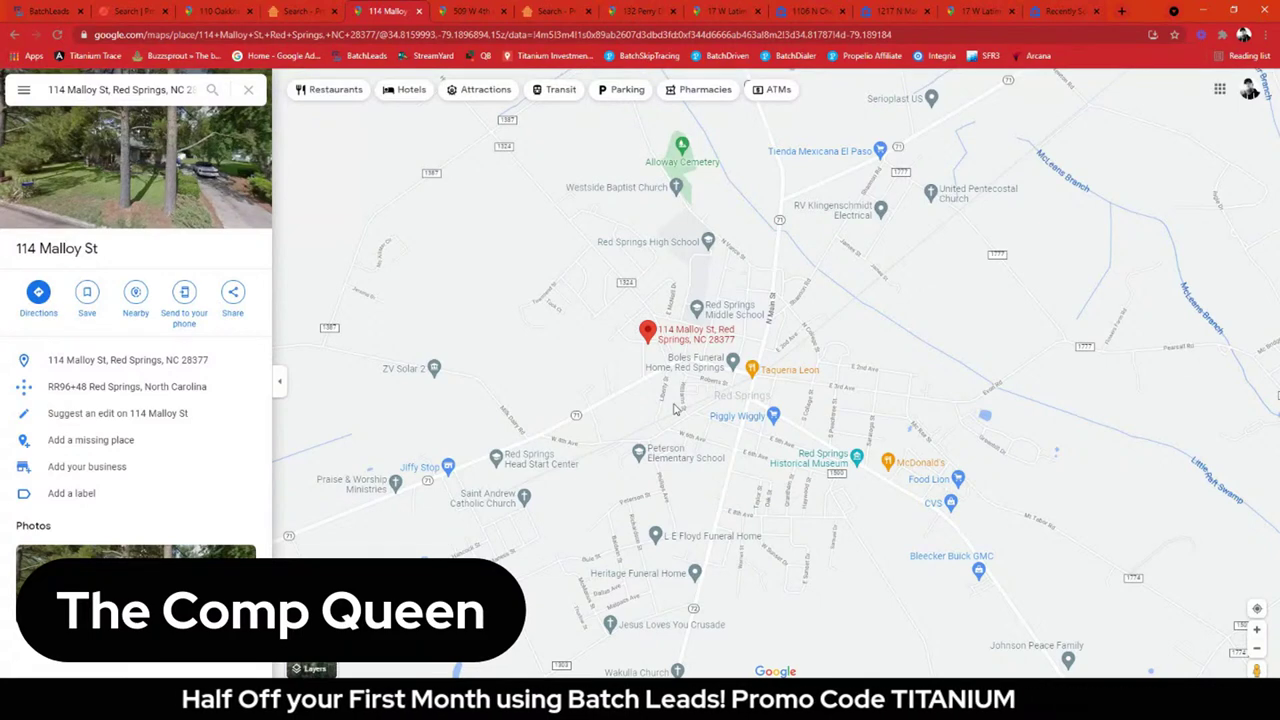
{"action": "scroll", "coordinate": [673, 408], "scroll_direction": "down", "scroll_amount": 5}
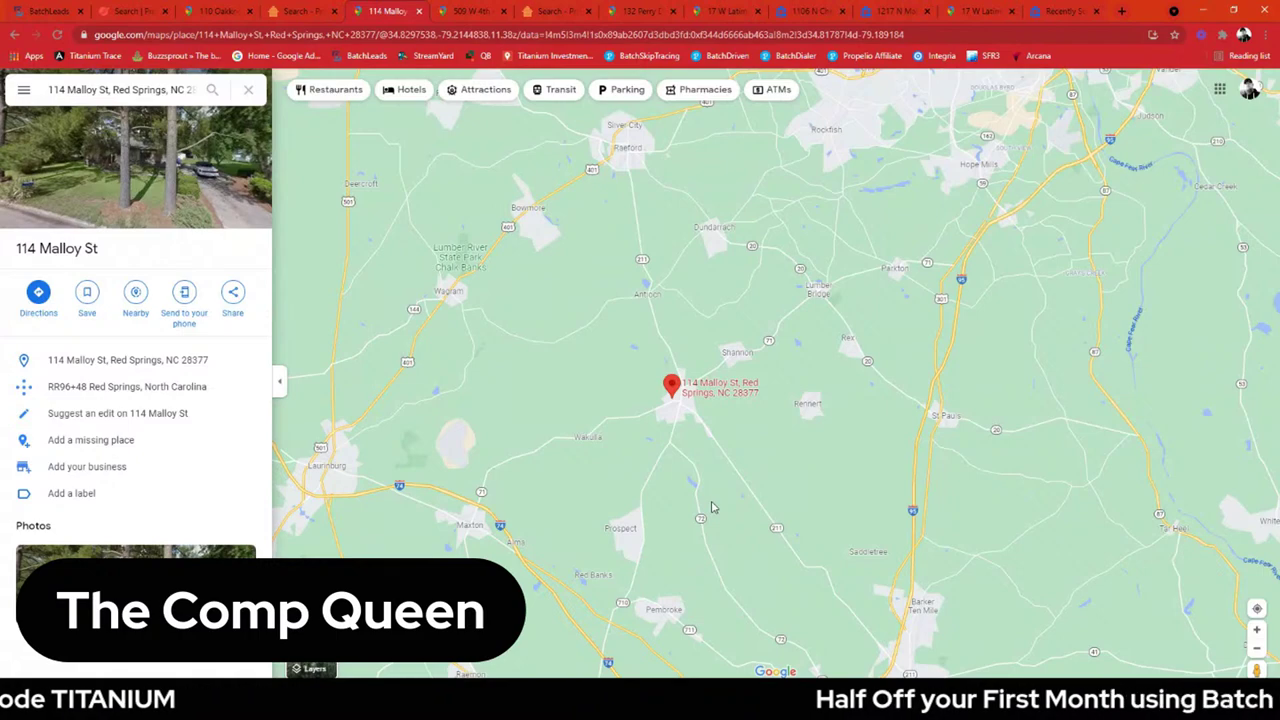
{"action": "scroll", "coordinate": [680, 465], "scroll_direction": "down", "scroll_amount": 2}
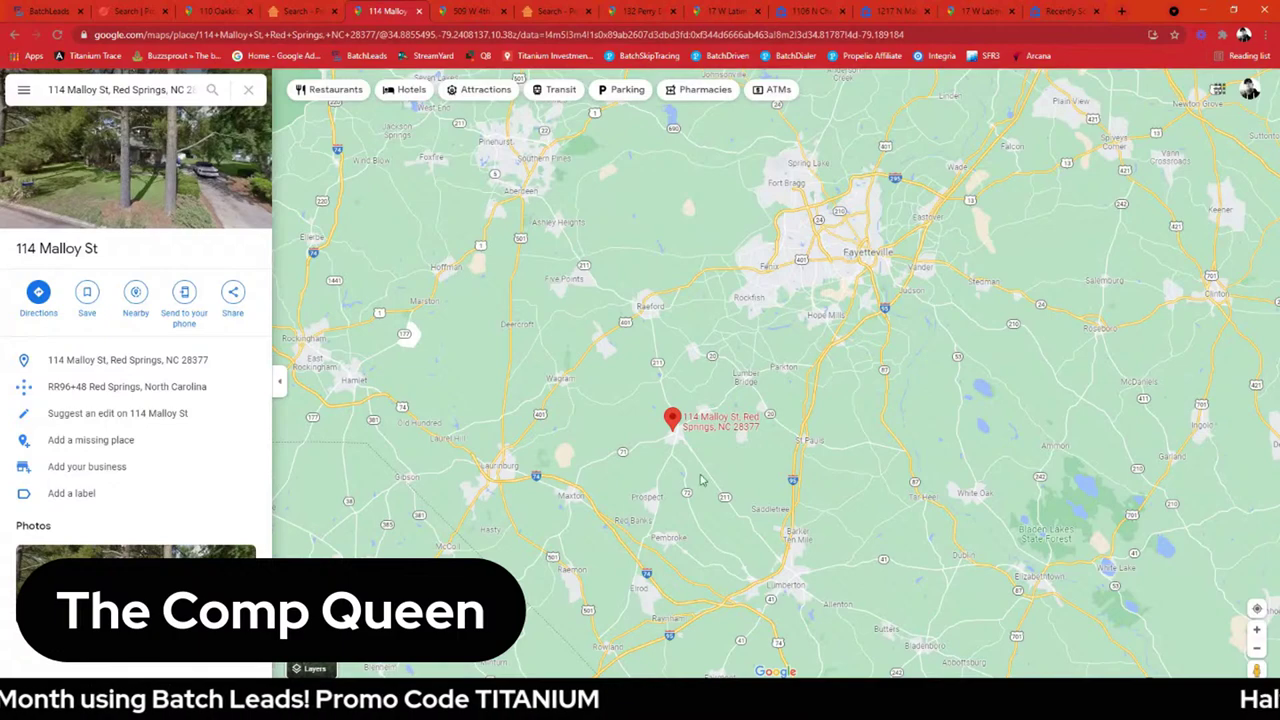
{"action": "scroll", "coordinate": [697, 478], "scroll_direction": "down", "scroll_amount": 1}
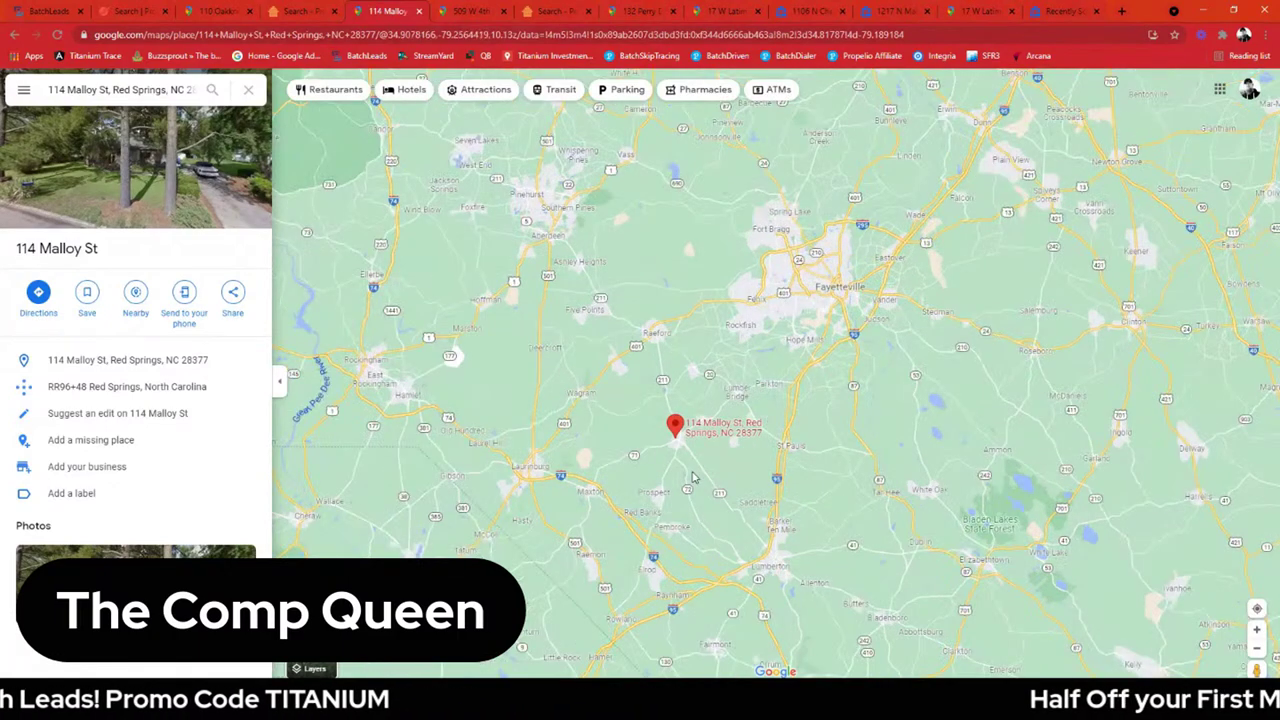
{"action": "scroll", "coordinate": [697, 478], "scroll_direction": "down", "scroll_amount": 1}
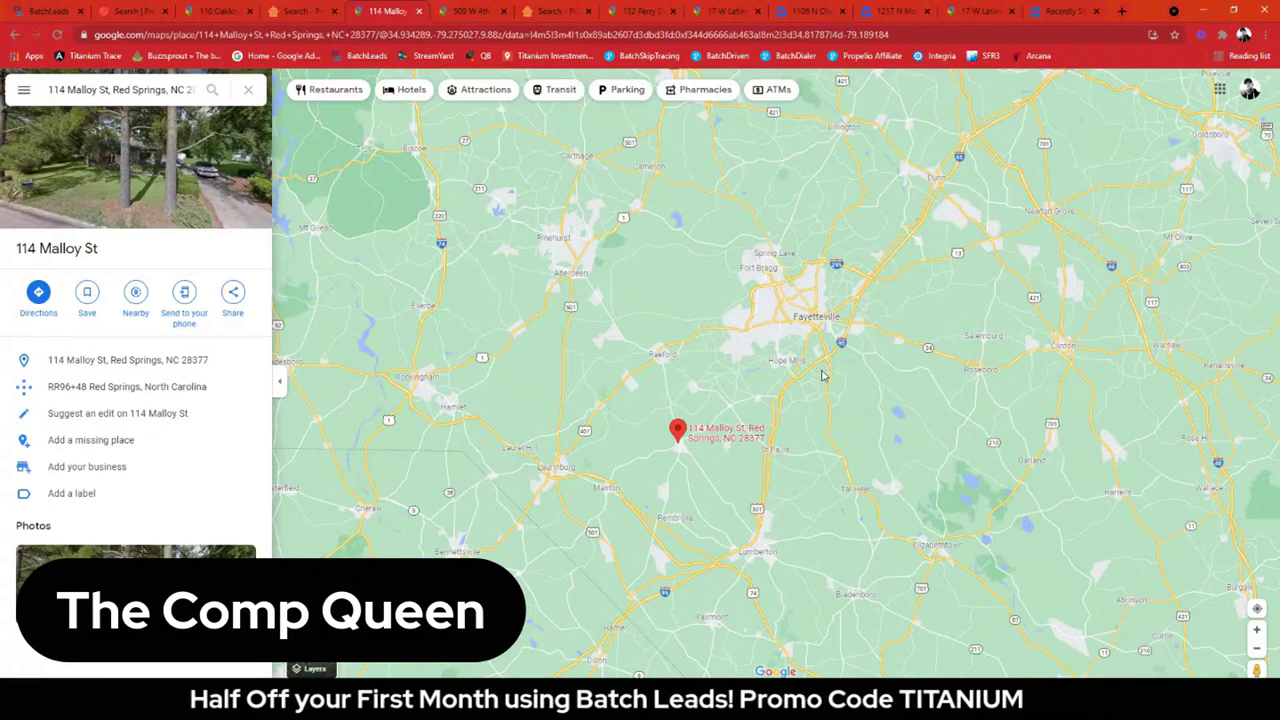
{"action": "scroll", "coordinate": [823, 376], "scroll_direction": "down", "scroll_amount": 1}
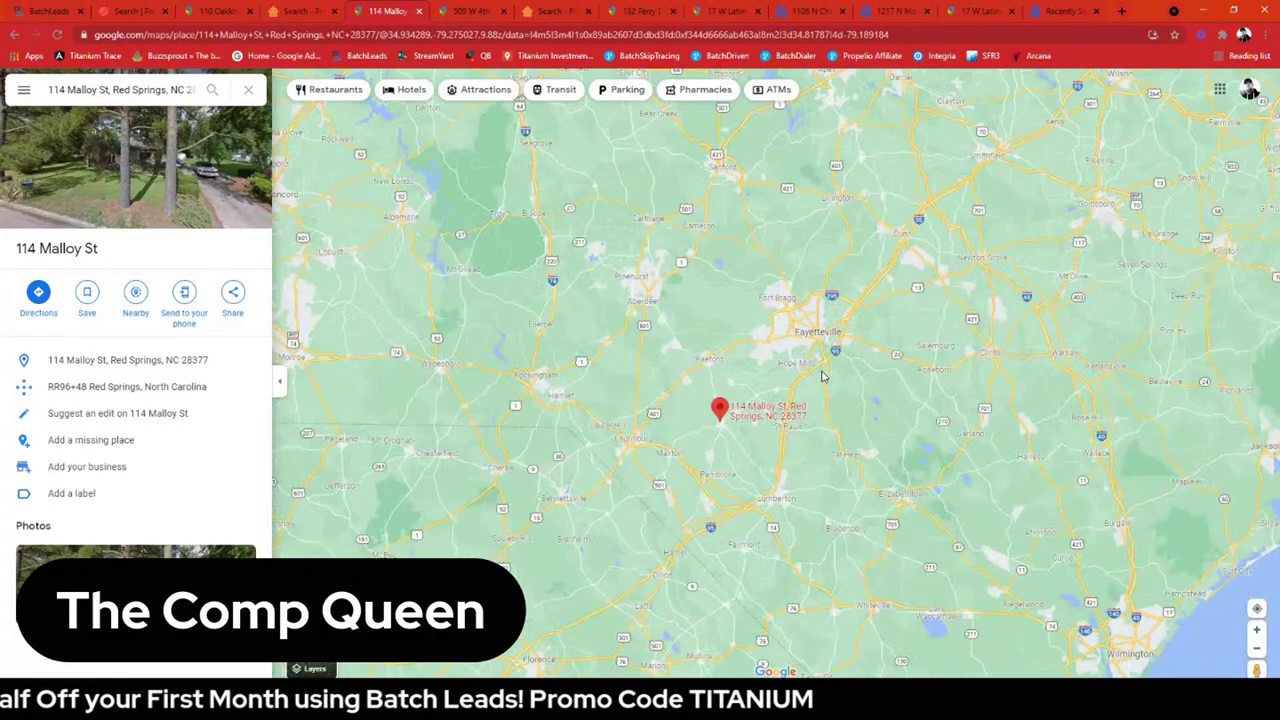
{"action": "scroll", "coordinate": [823, 376], "scroll_direction": "down", "scroll_amount": 1}
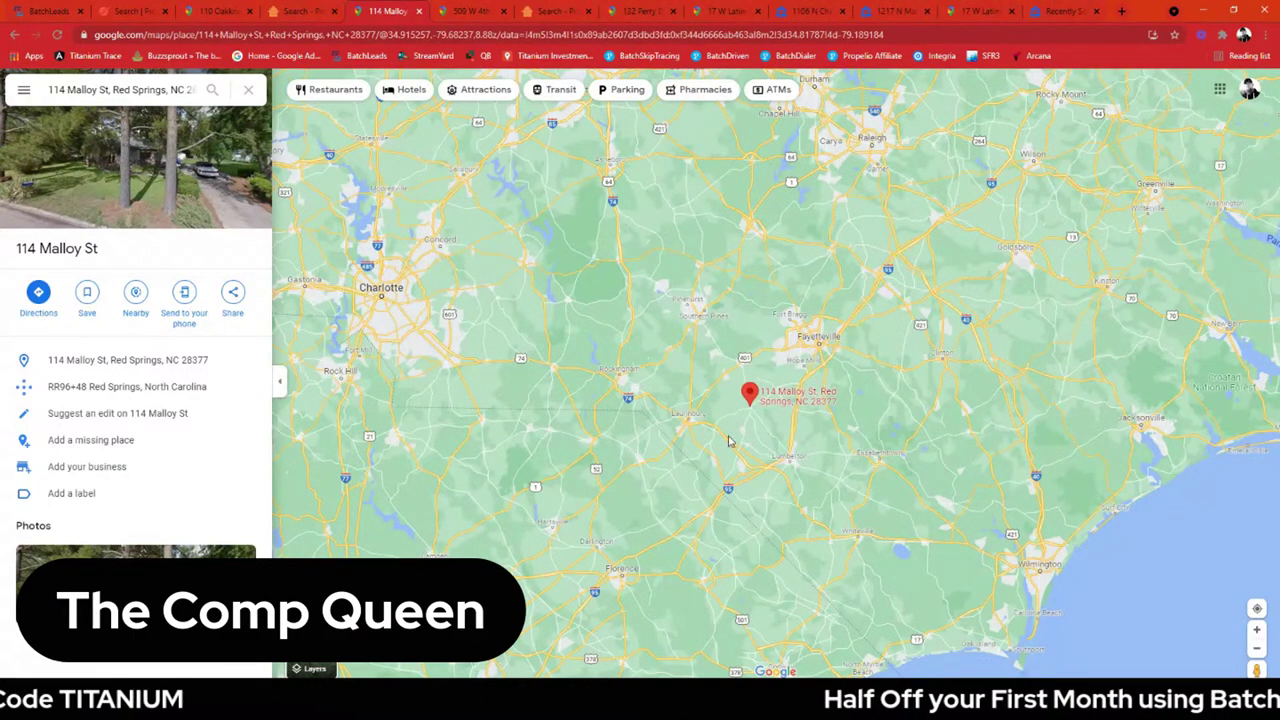
{"action": "left_click", "coordinate": [213, 34]}
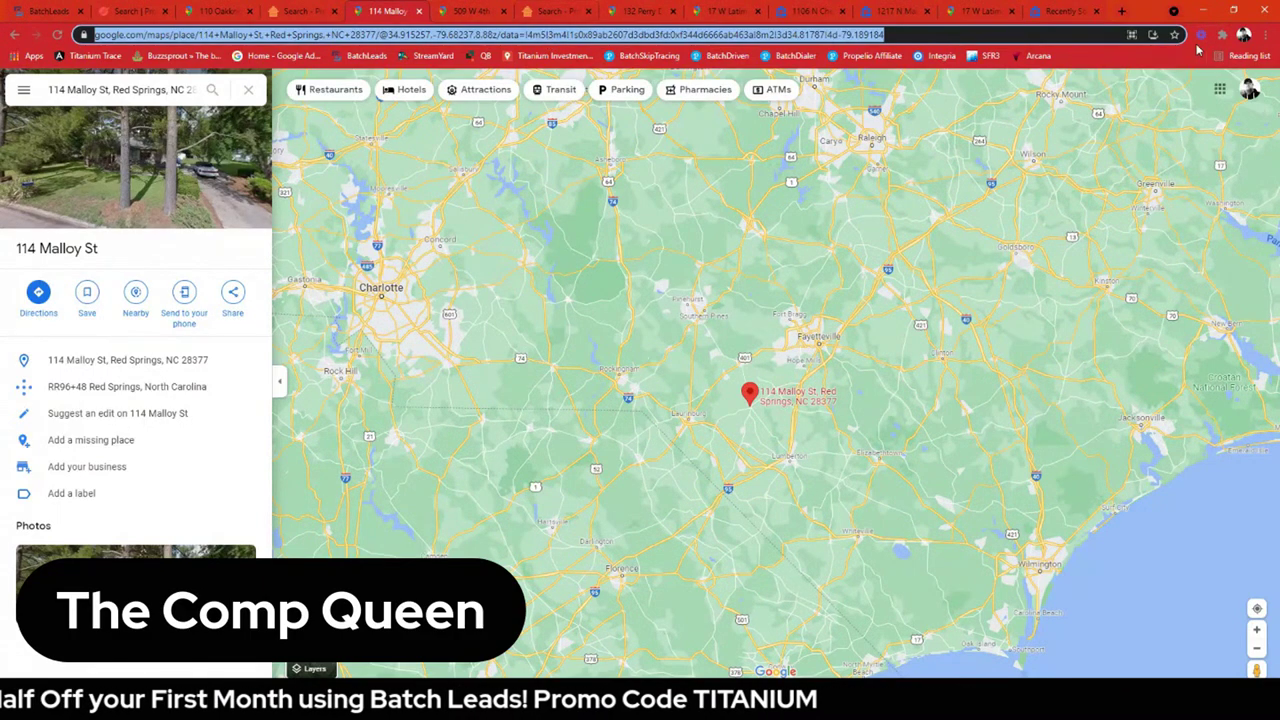
{"action": "left_click", "coordinate": [294, 12]}
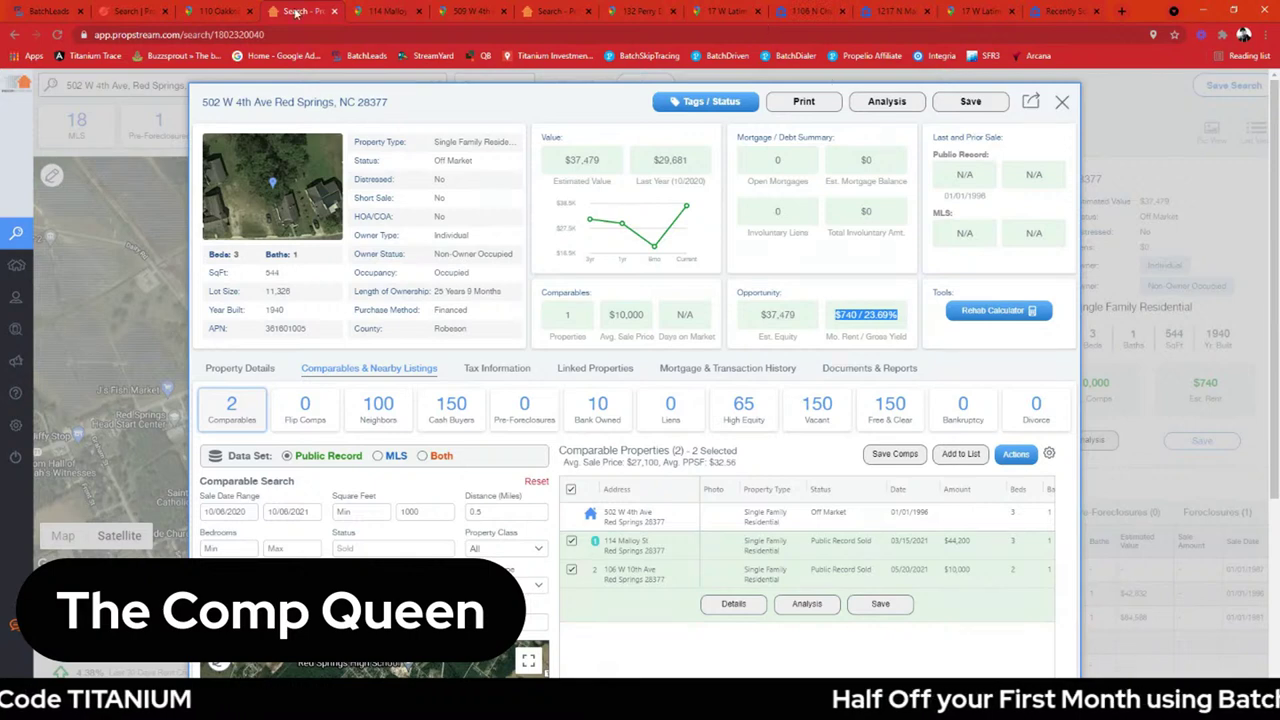
{"action": "left_click", "coordinate": [386, 12]}
{"action": "left_click", "coordinate": [419, 11]}
{"action": "left_click", "coordinate": [419, 11]}
{"action": "left_click", "coordinate": [419, 11]}
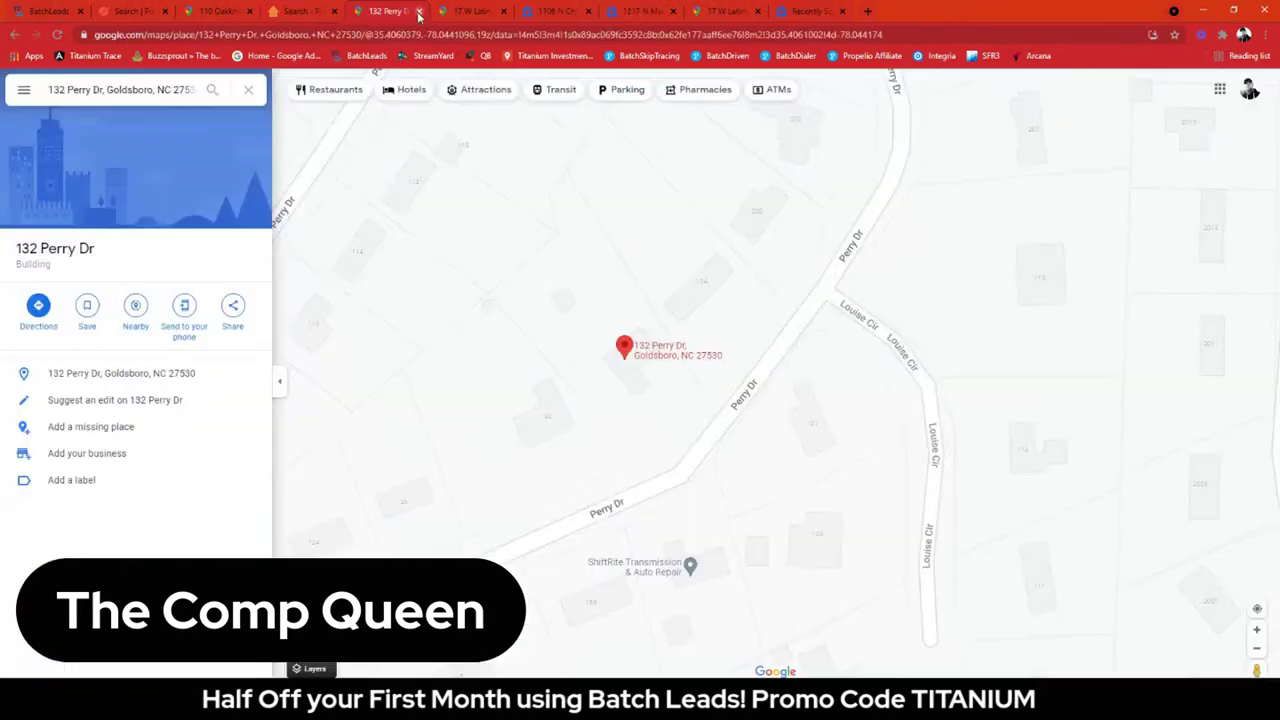
{"action": "left_click", "coordinate": [419, 11]}
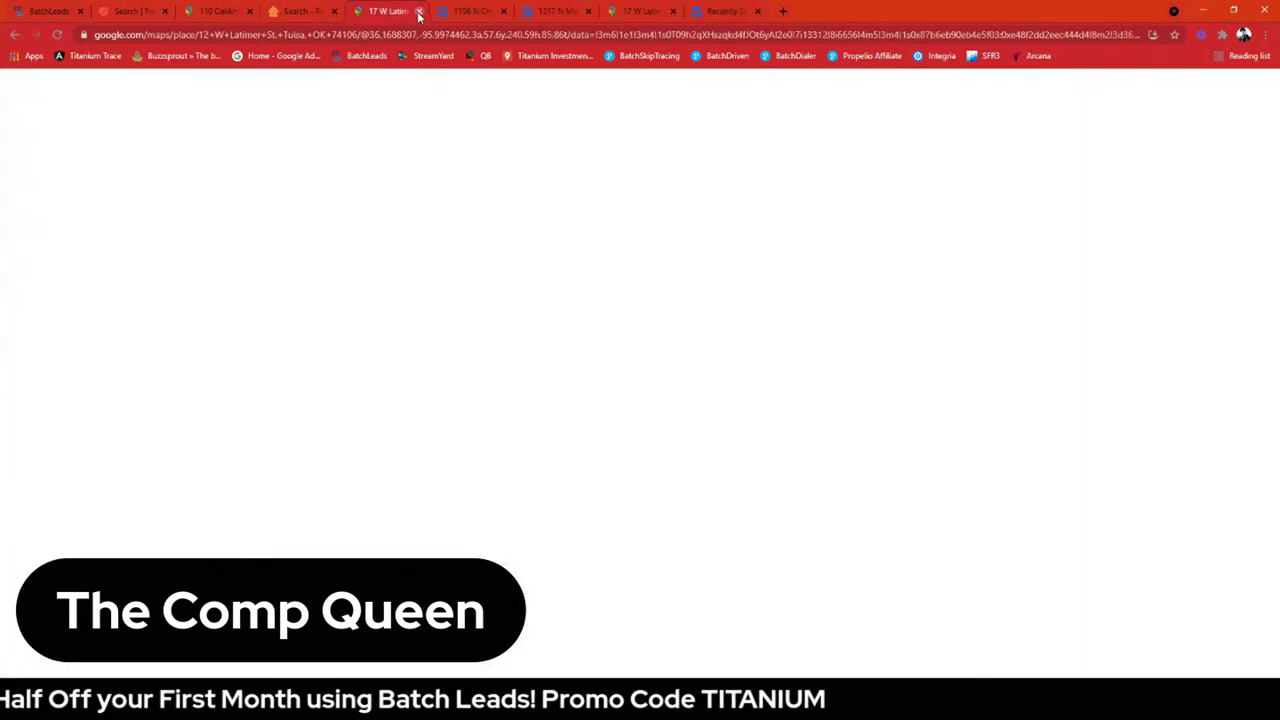
{"action": "left_click", "coordinate": [419, 11]}
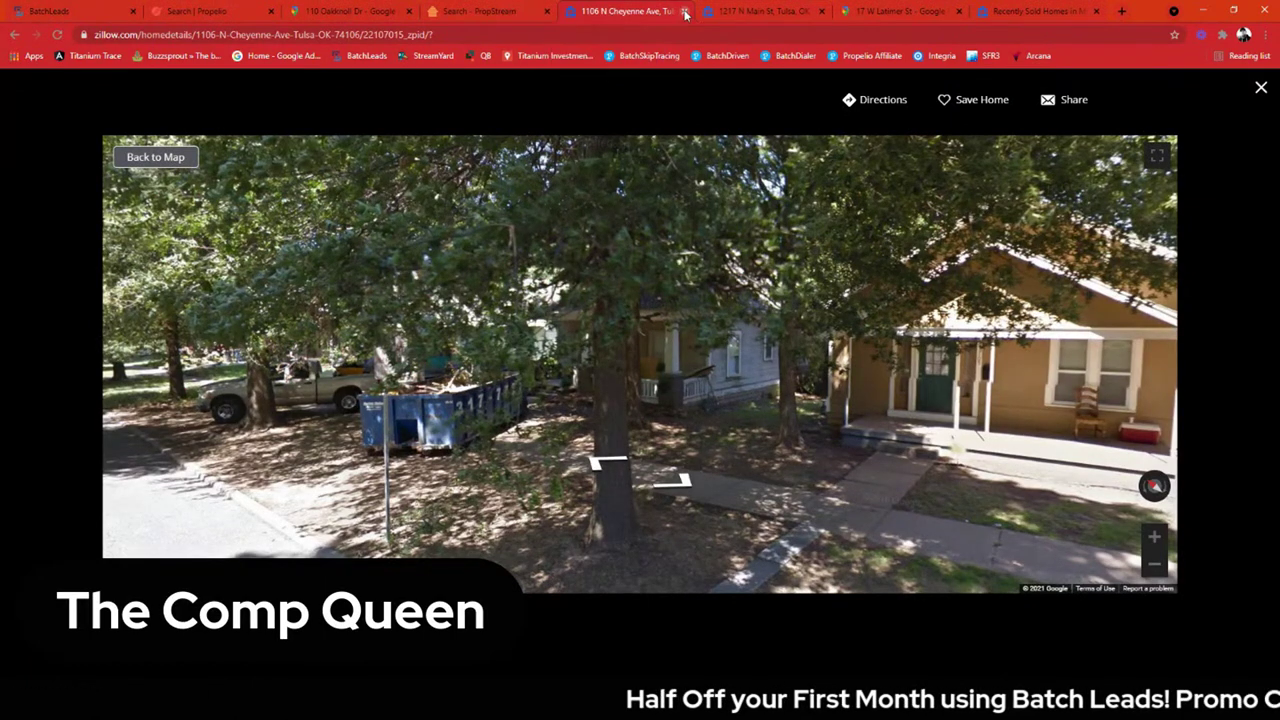
{"action": "left_click", "coordinate": [685, 12]}
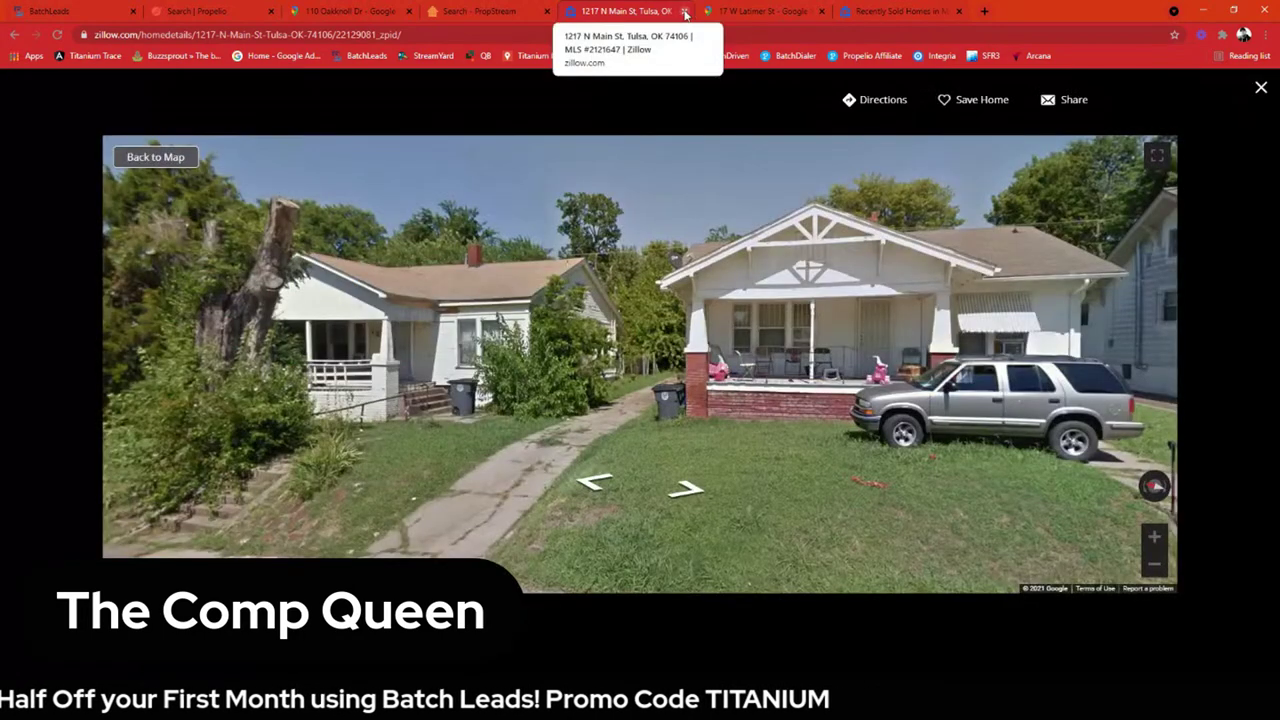
{"action": "left_click", "coordinate": [685, 12]}
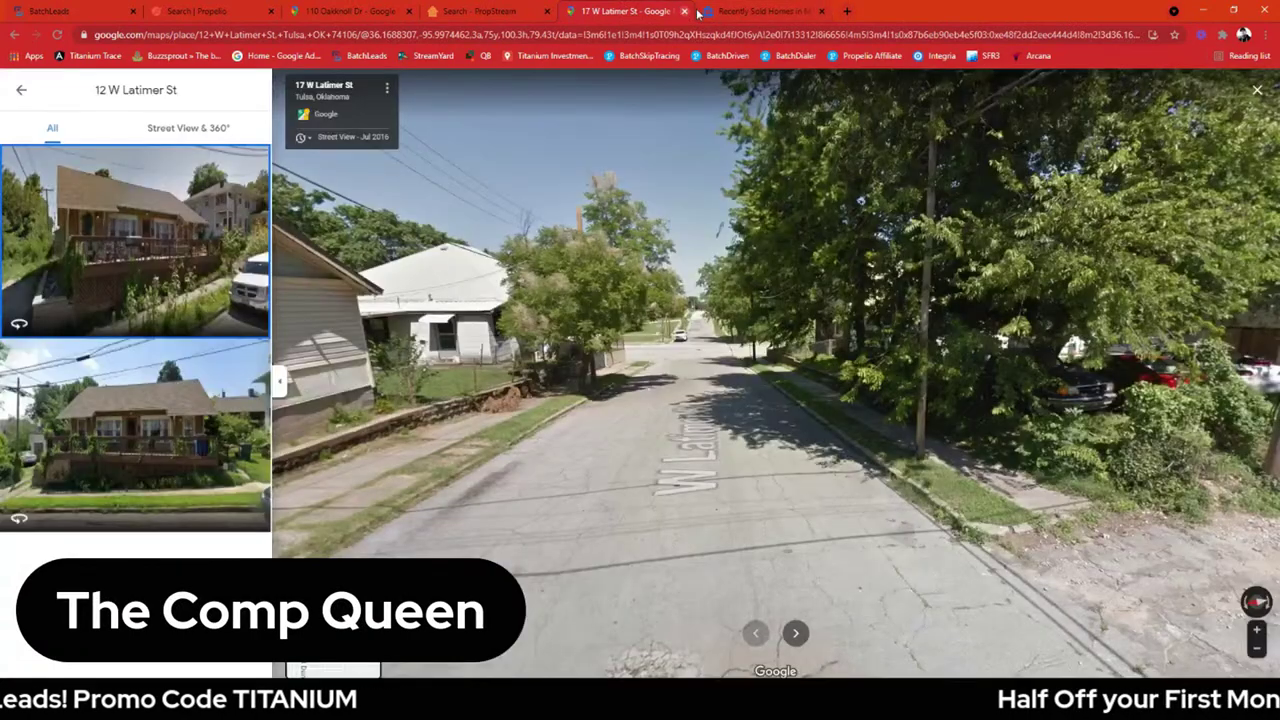
{"action": "left_click", "coordinate": [685, 12]}
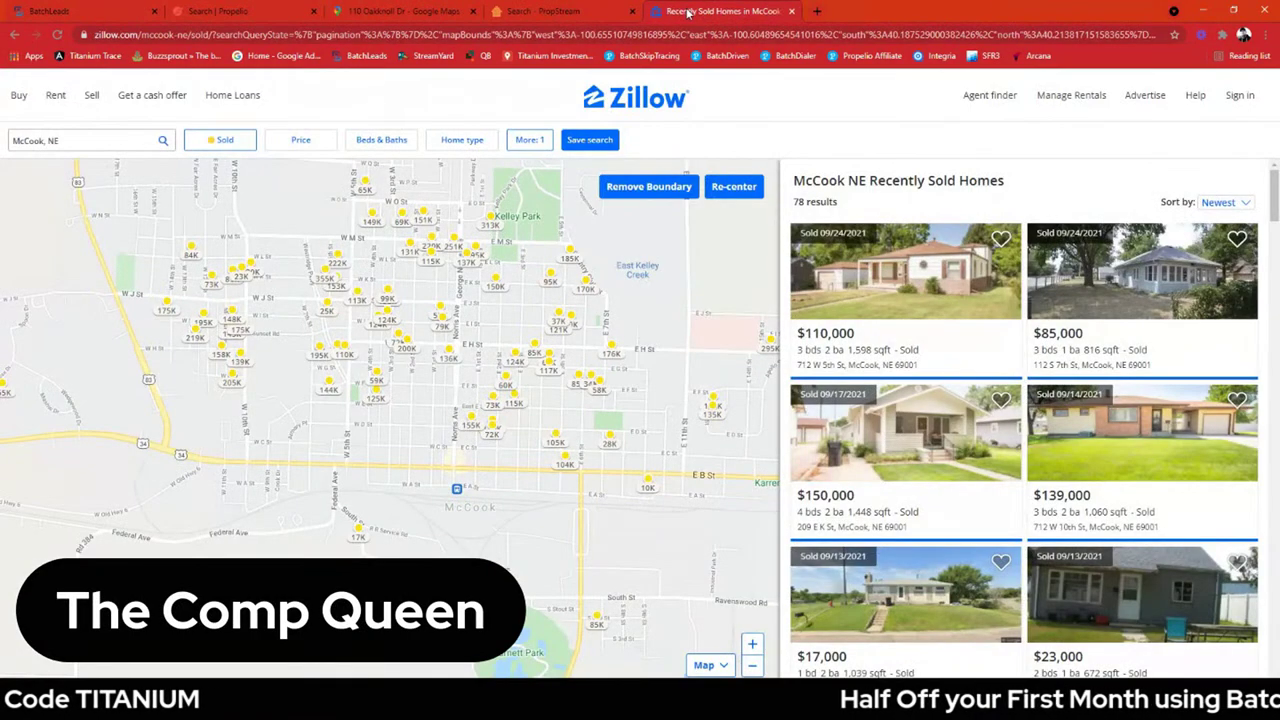
{"action": "left_click", "coordinate": [791, 12]}
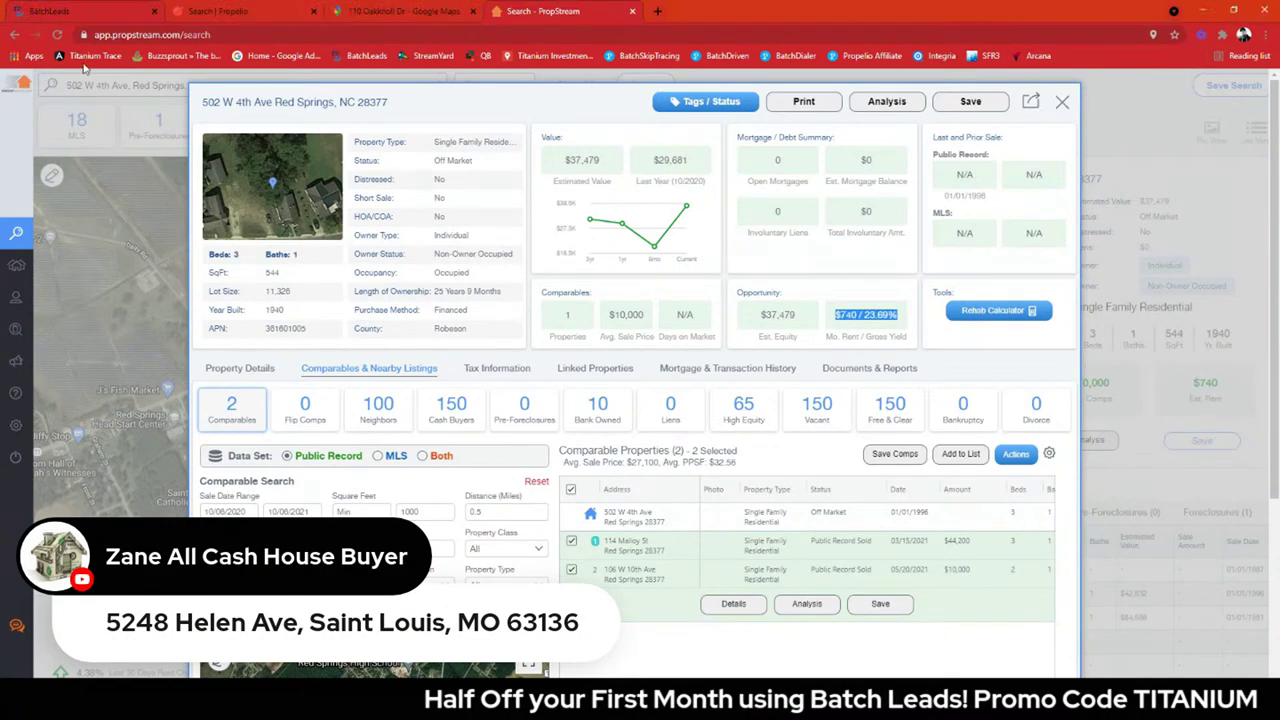
{"action": "left_click", "coordinate": [1062, 101]}
{"action": "left_click", "coordinate": [135, 86]}
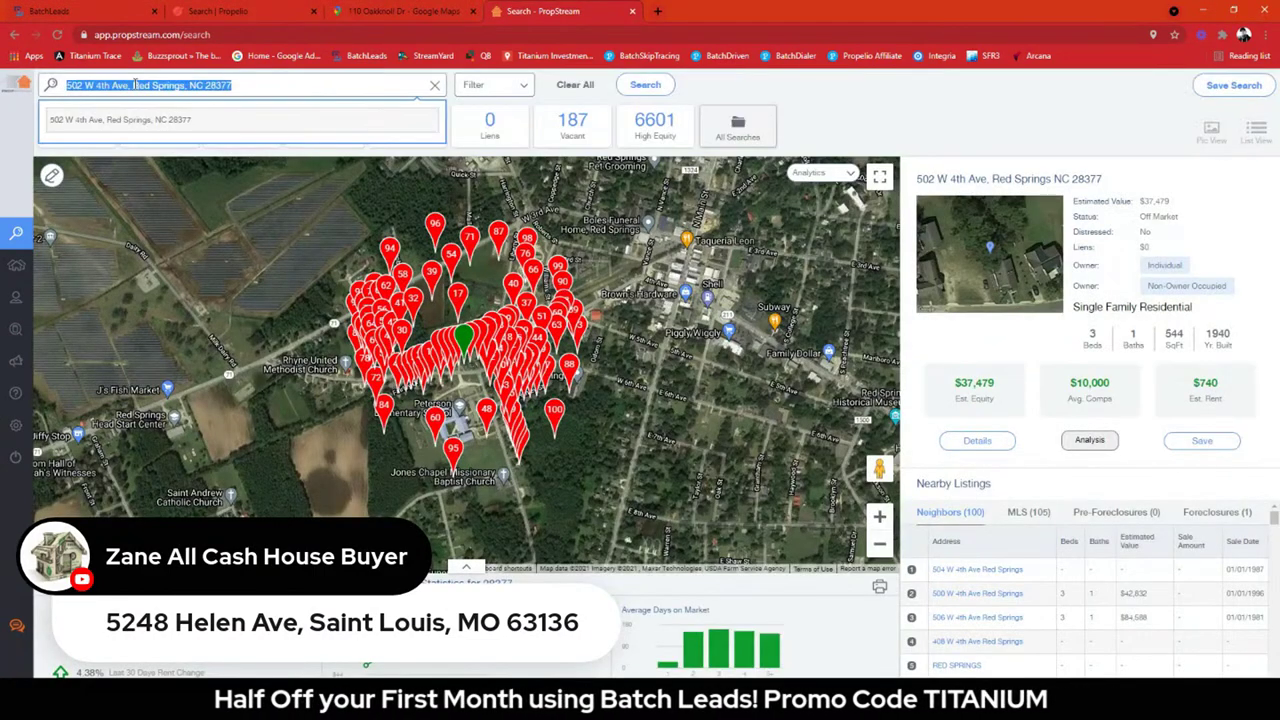
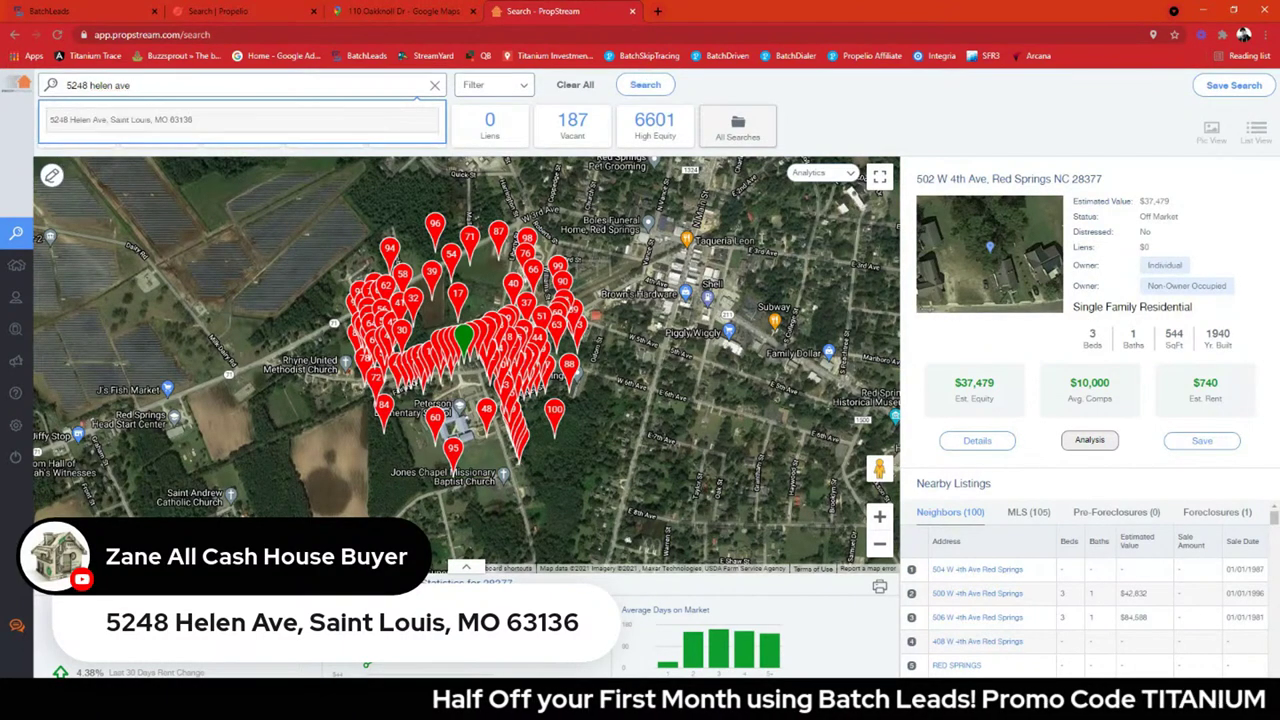
{"action": "left_click", "coordinate": [91, 120]}
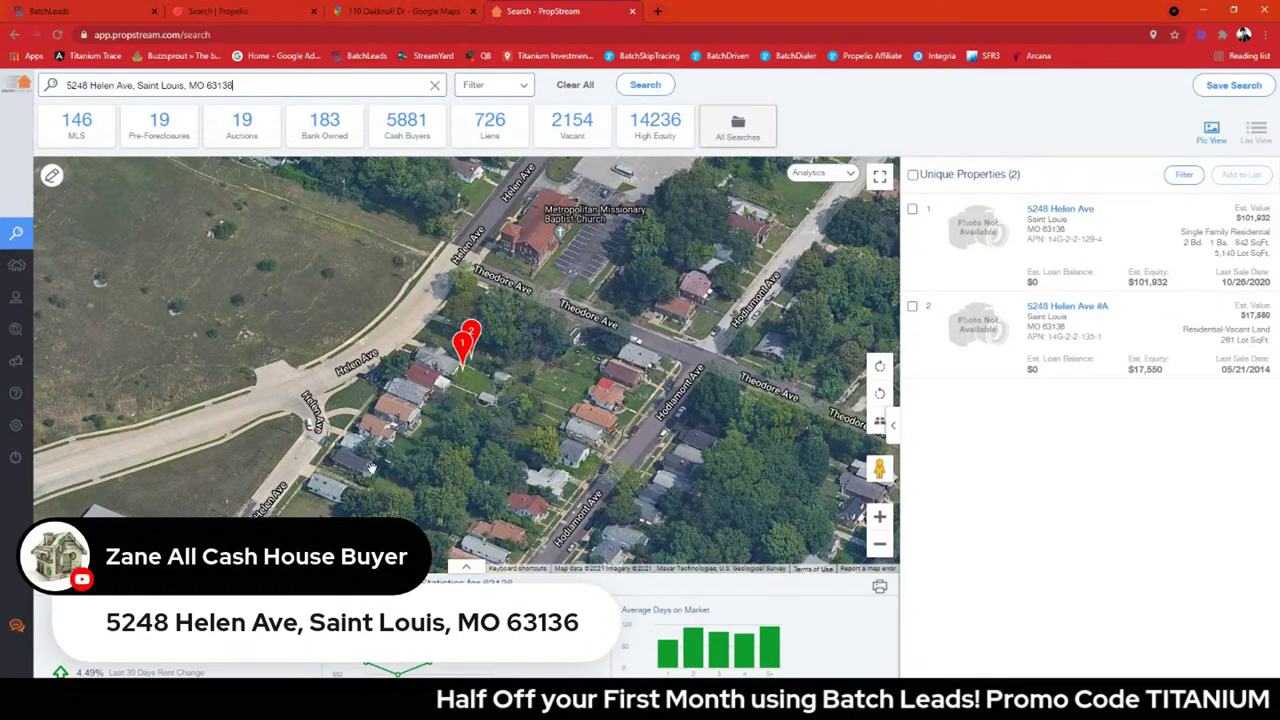
{"action": "left_click", "coordinate": [1046, 211]}
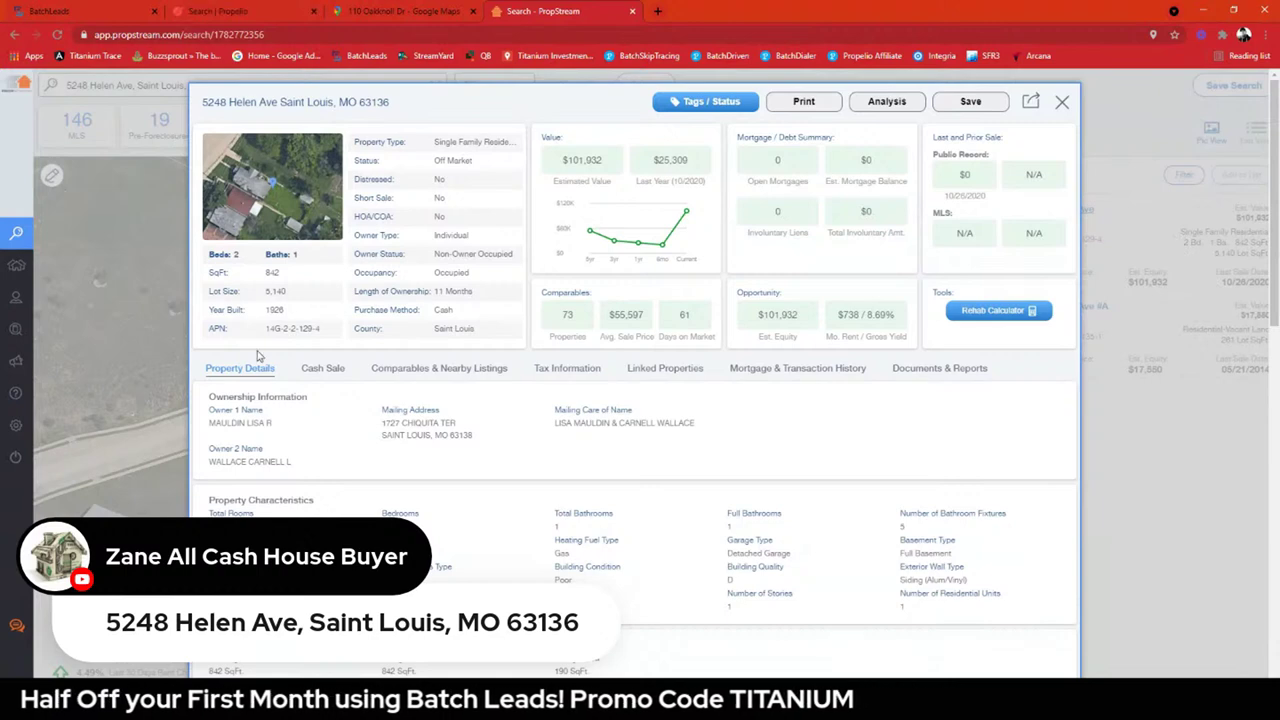
{"action": "left_click", "coordinate": [414, 367]}
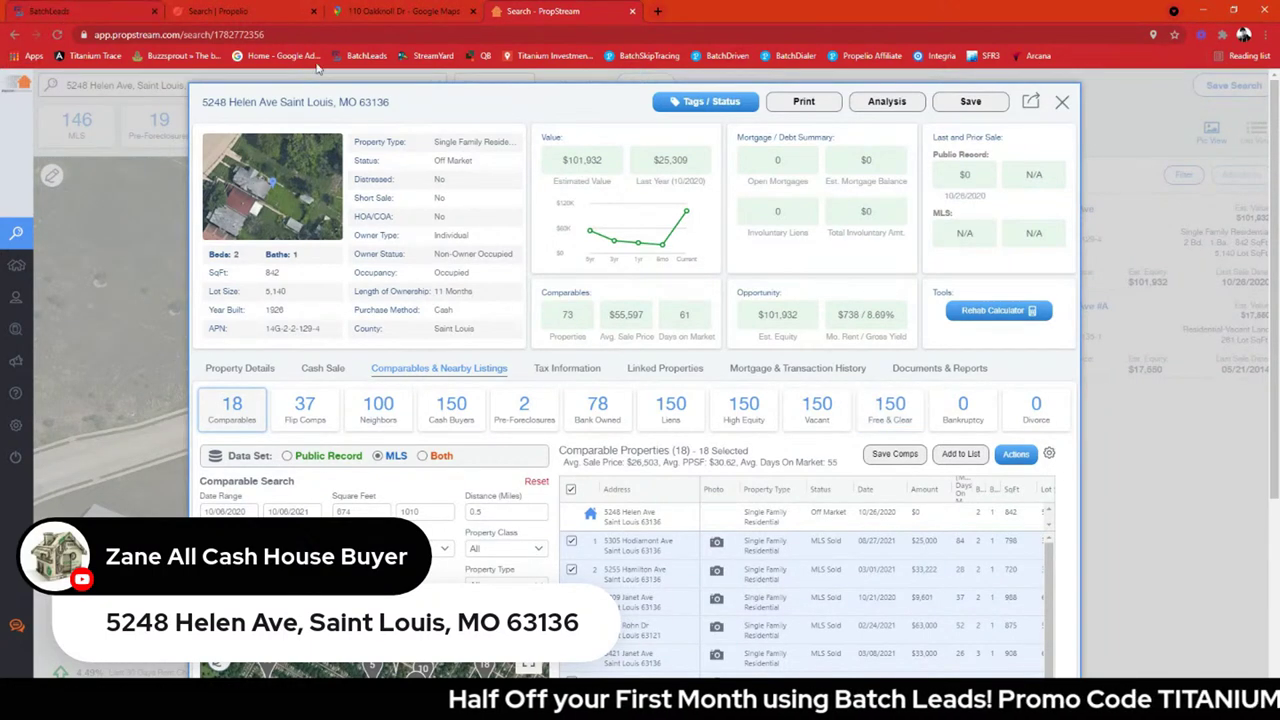
{"action": "left_click_drag", "start_coordinate": [404, 106], "coordinate": [202, 112]}
{"action": "key", "text": "ctrl+c"}
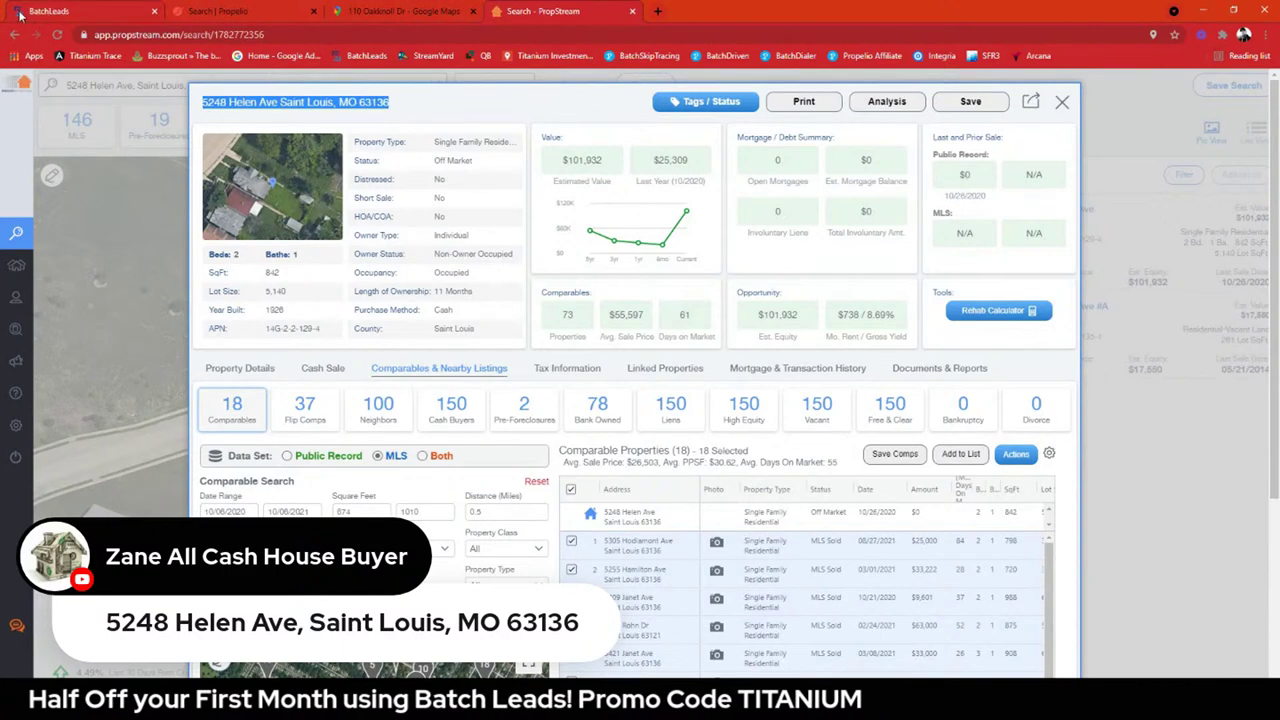
In BatchLeads, close the Red Springs details and paste the Helen Ave address into the search.
{"action": "left_click", "coordinate": [47, 11]}
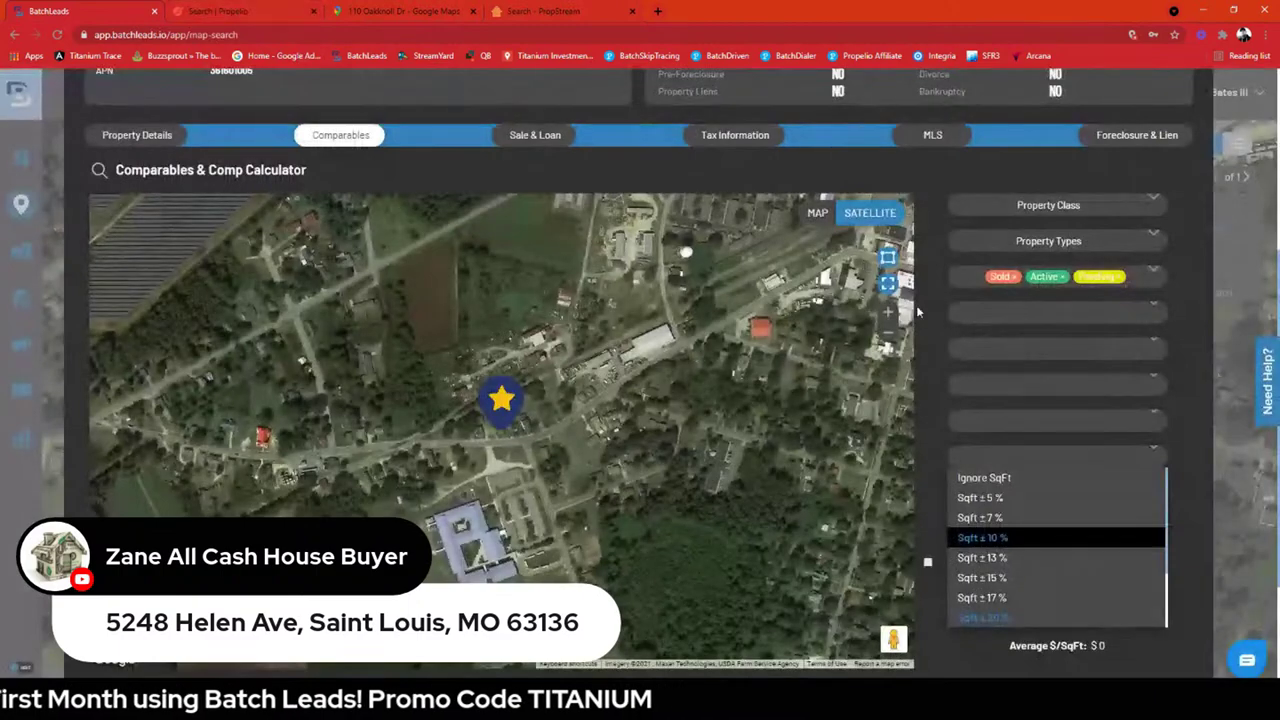
{"action": "scroll", "coordinate": [930, 309], "scroll_direction": "up", "scroll_amount": 3}
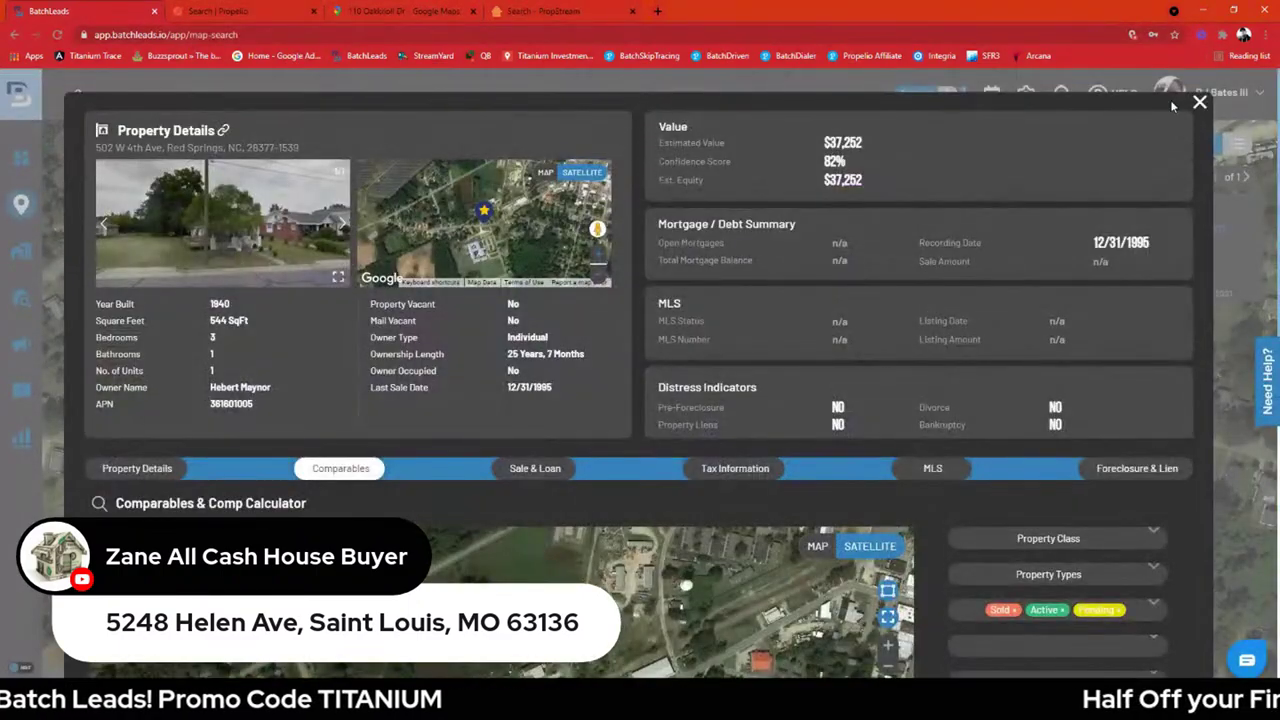
{"action": "key", "text": "Escape"}
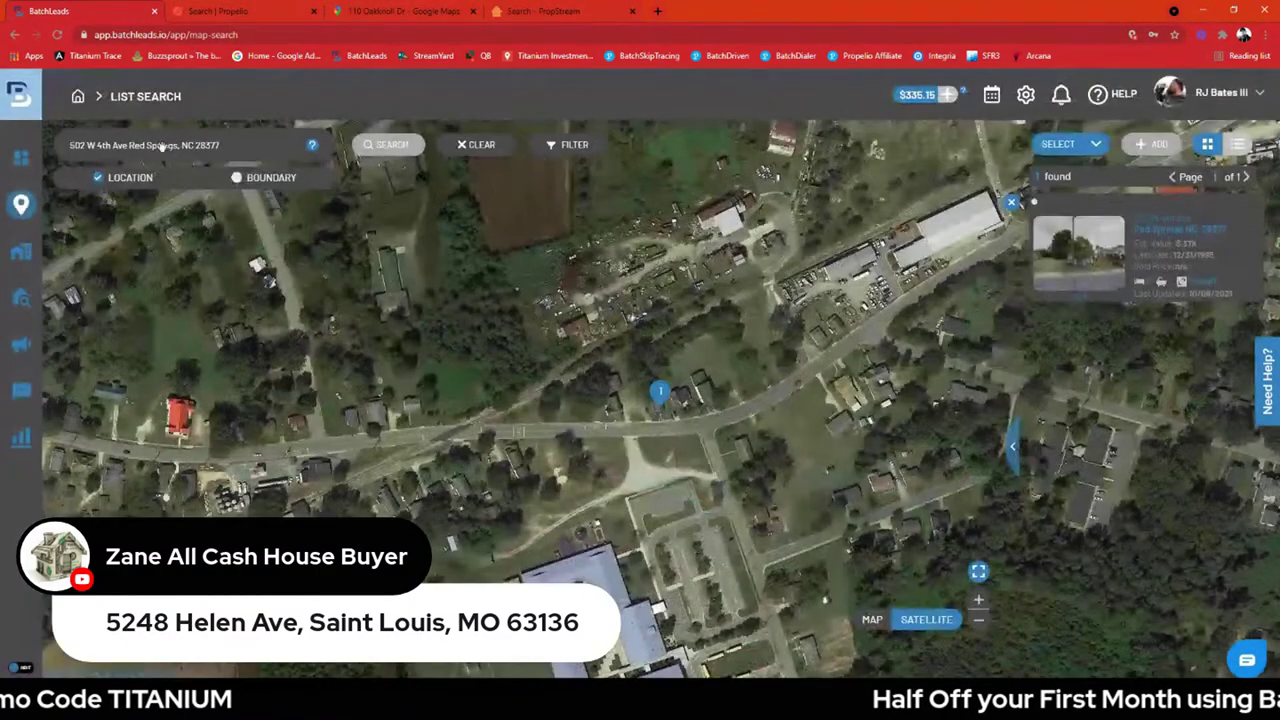
{"action": "left_click", "coordinate": [229, 145]}
{"action": "key", "text": "ctrl+v"}
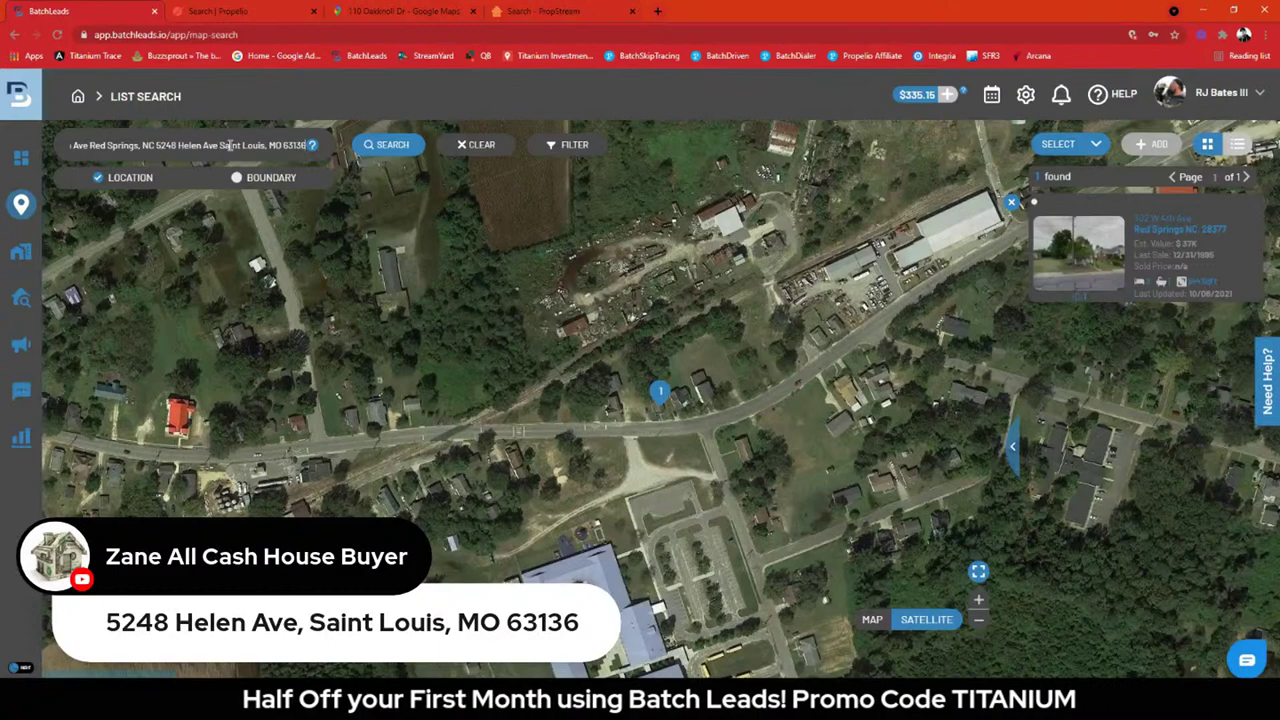
{"action": "left_click", "coordinate": [390, 147]}
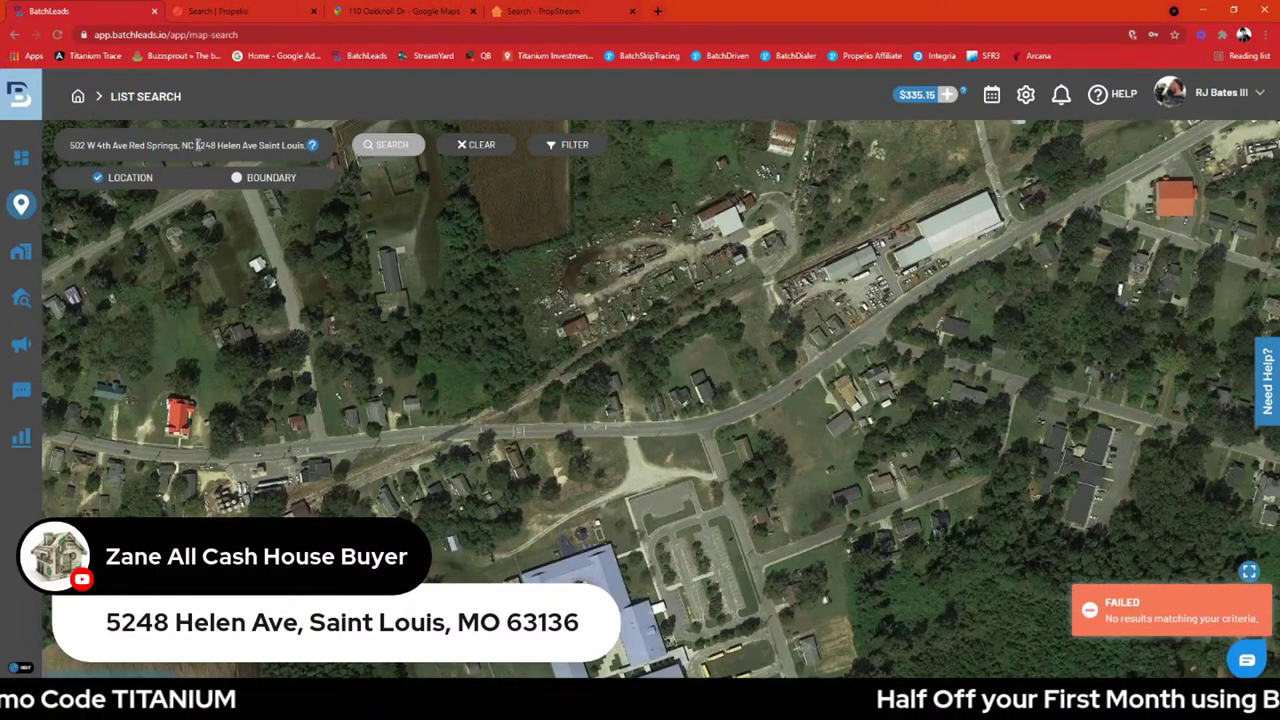
{"action": "left_click_drag", "start_coordinate": [197, 145], "coordinate": [70, 145]}
{"action": "key", "text": "BackSpace"}
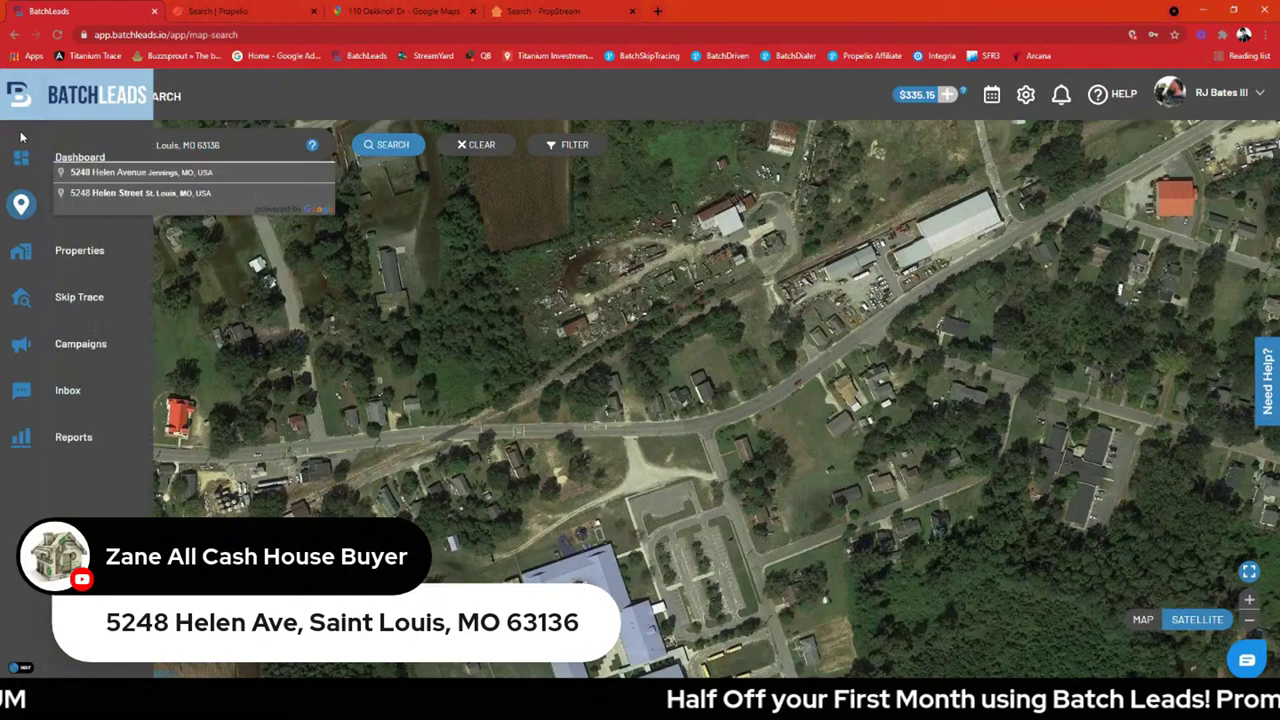
{"action": "left_click", "coordinate": [193, 195]}
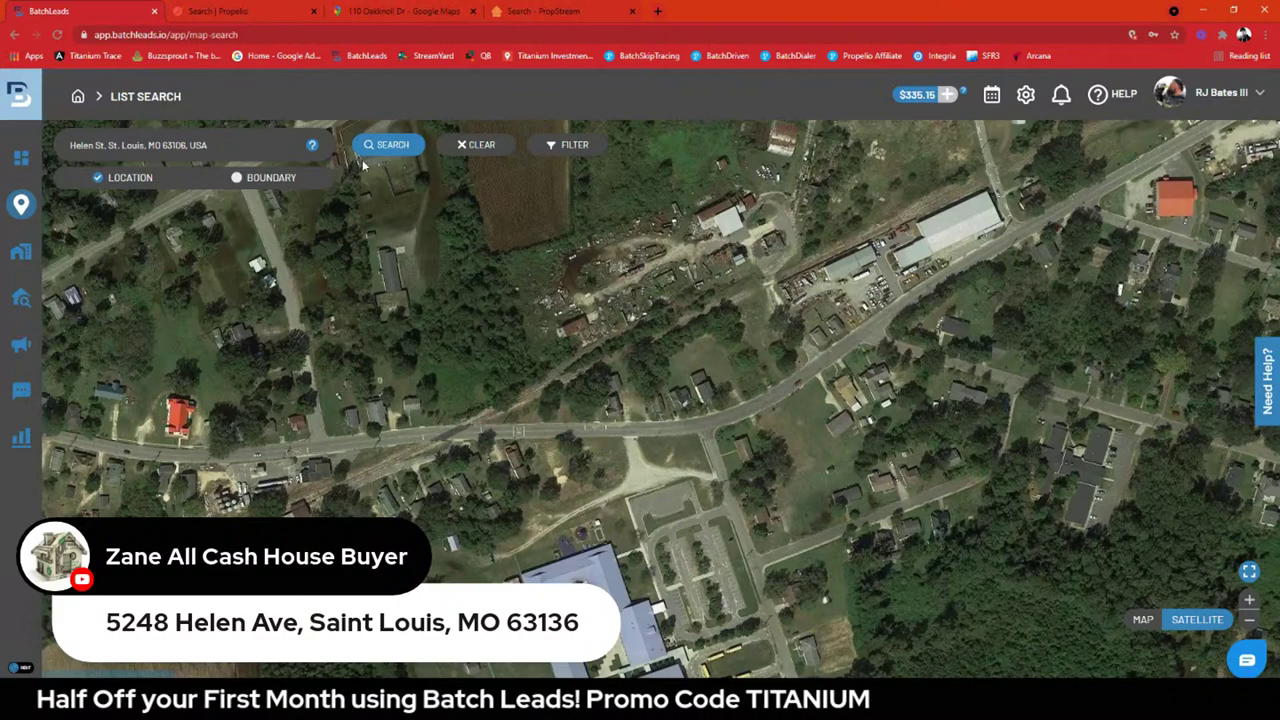
{"action": "left_click", "coordinate": [400, 146]}
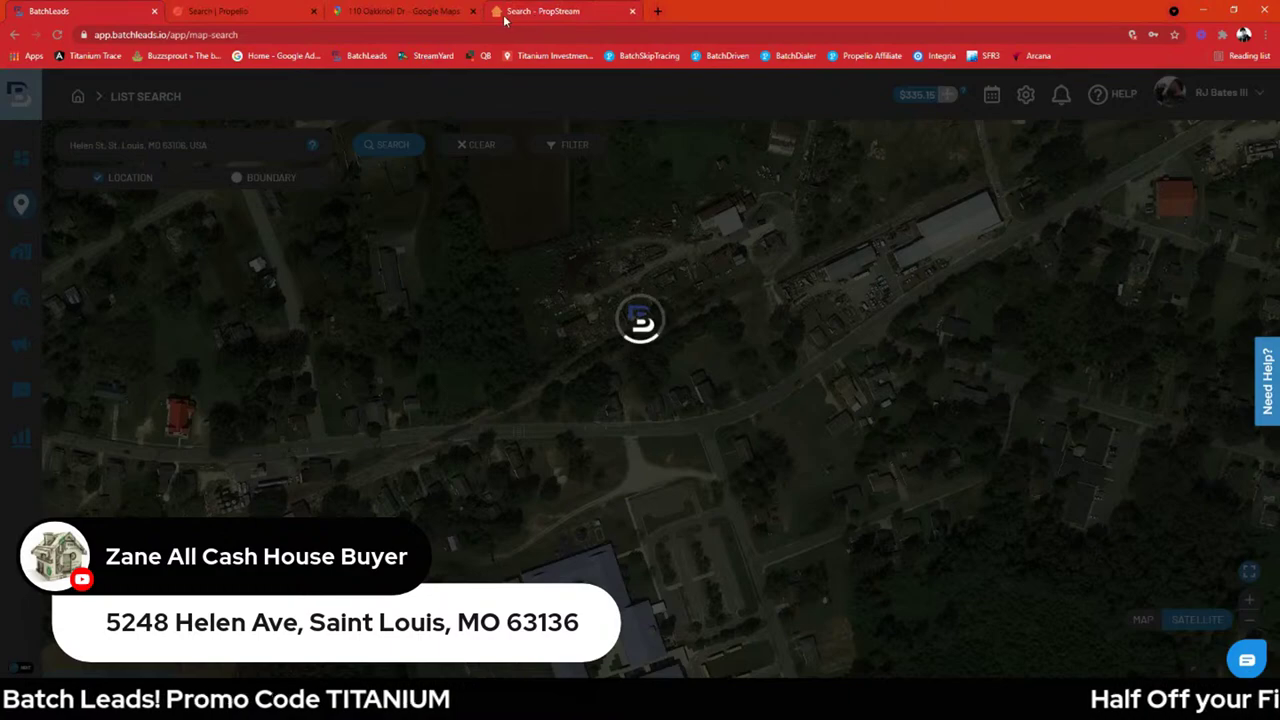
{"action": "left_click", "coordinate": [472, 11]}
{"action": "left_click", "coordinate": [400, 11]}
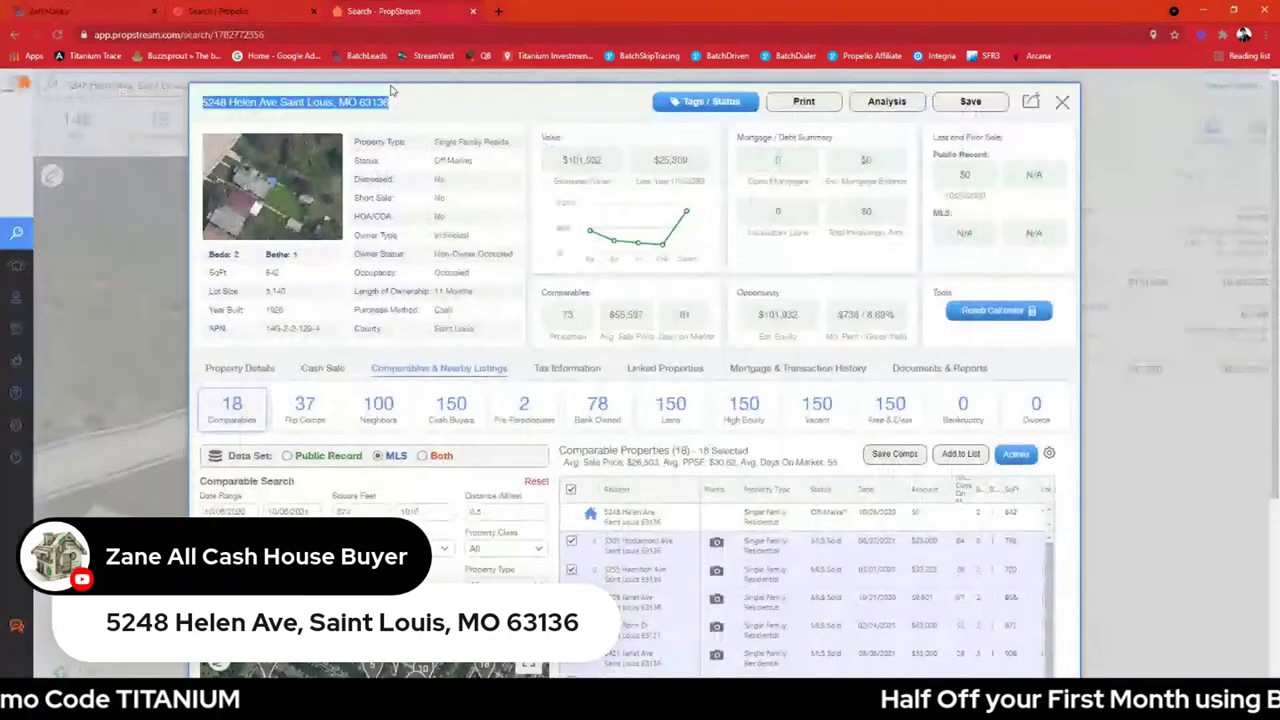
{"action": "left_click", "coordinate": [225, 11]}
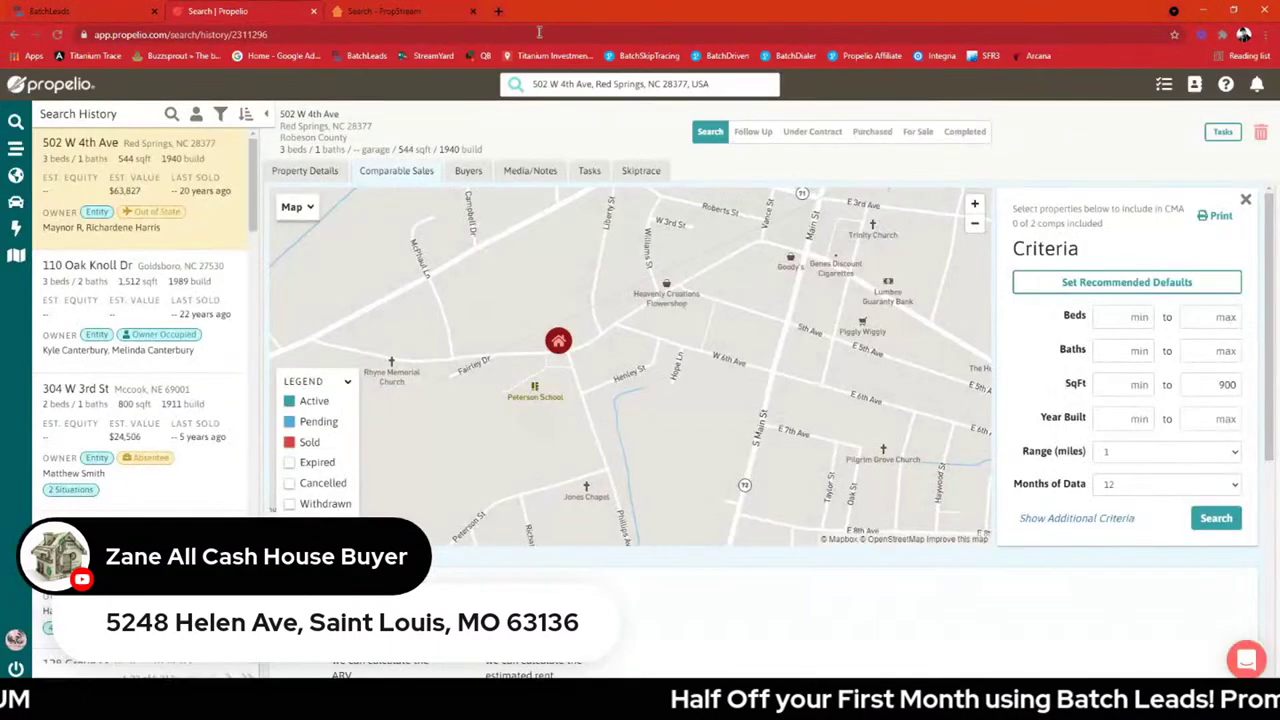
{"action": "triple_click", "coordinate": [730, 84]}
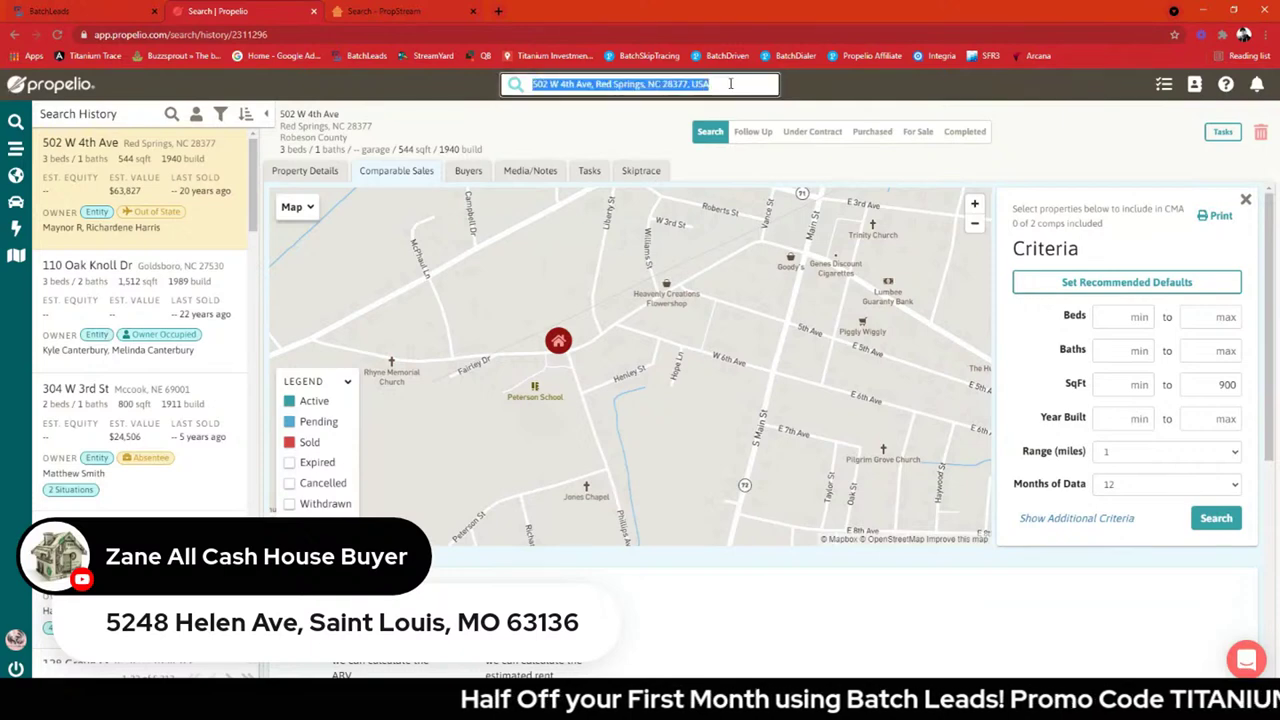
{"action": "key", "text": "ctrl+v"}
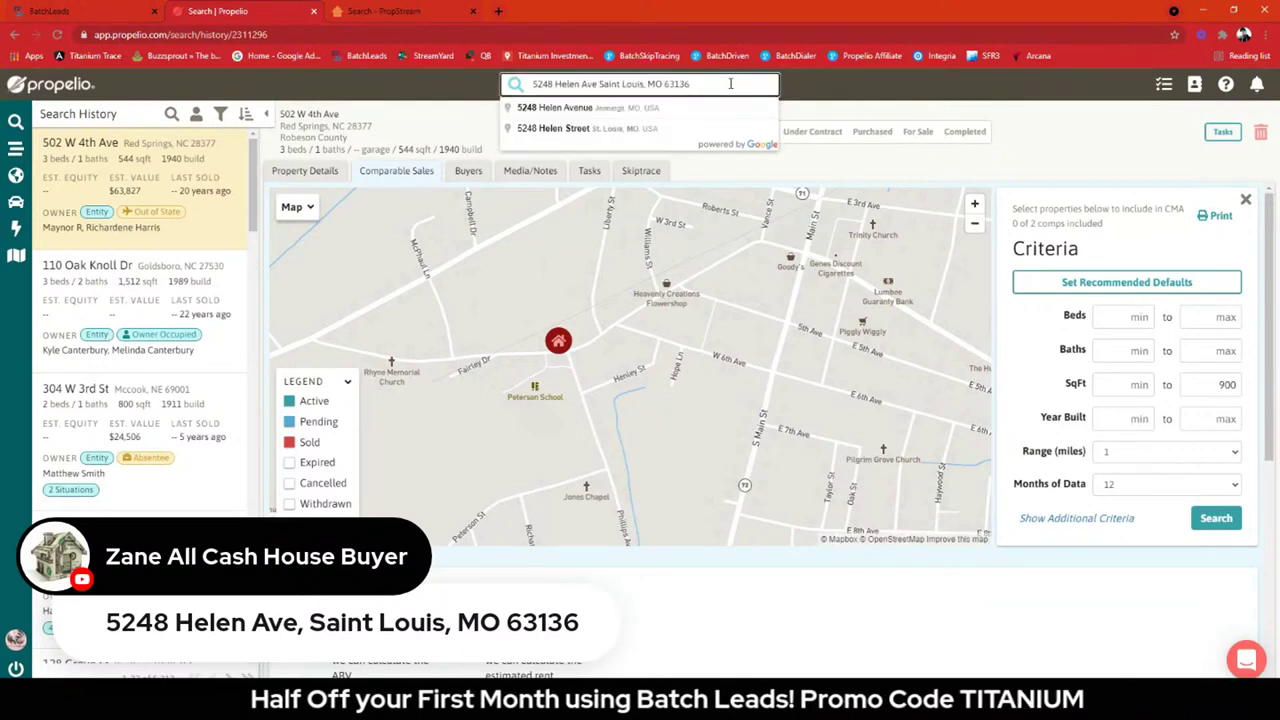
{"action": "left_click", "coordinate": [645, 130]}
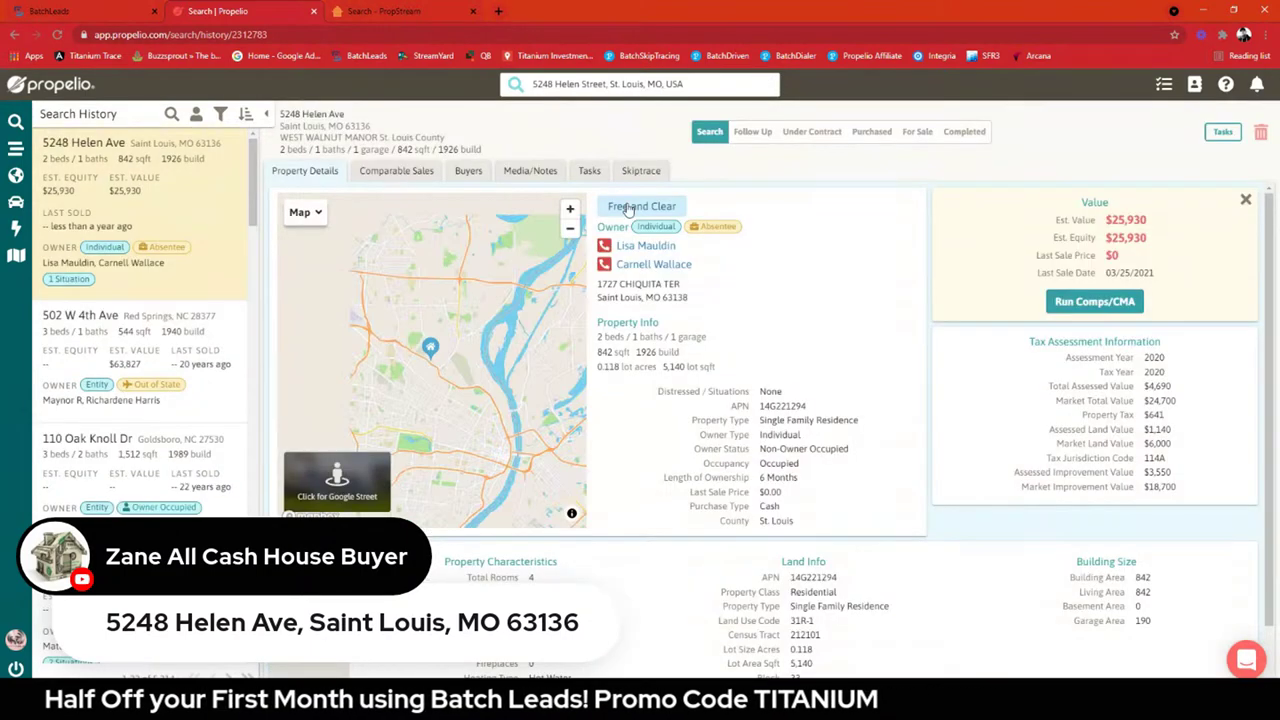
{"action": "left_click", "coordinate": [396, 172]}
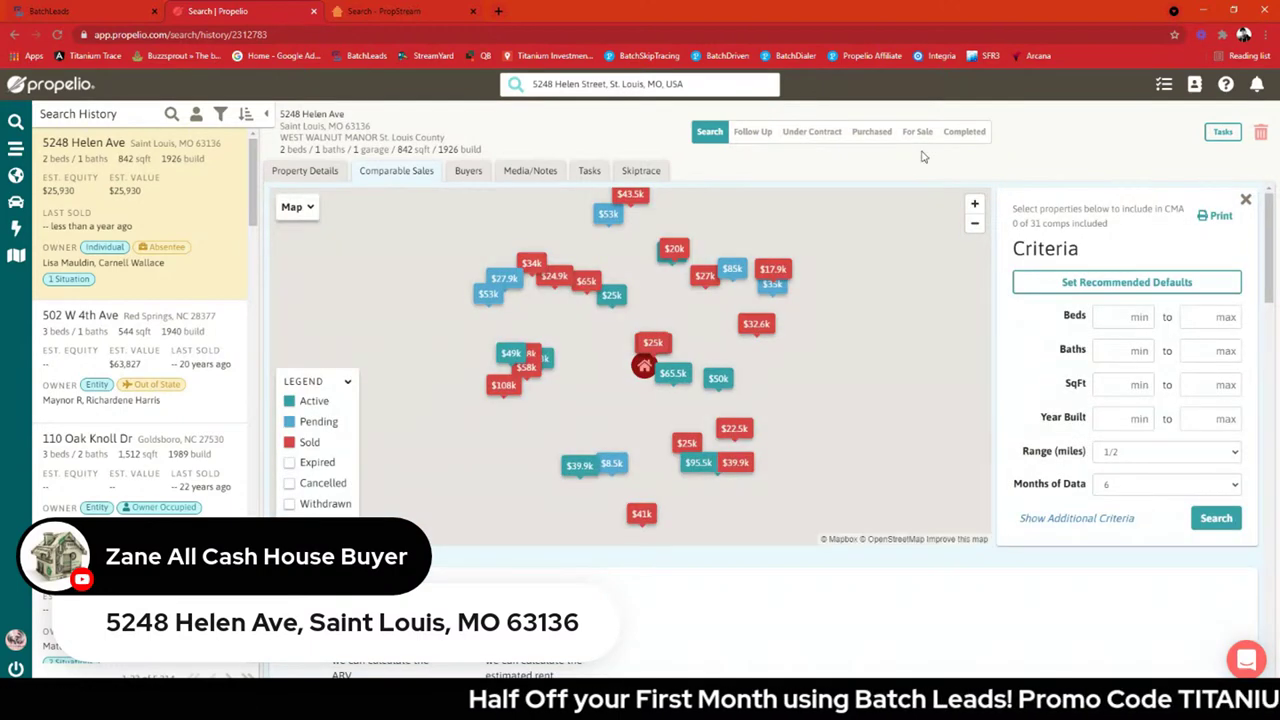
{"action": "left_click", "coordinate": [974, 204]}
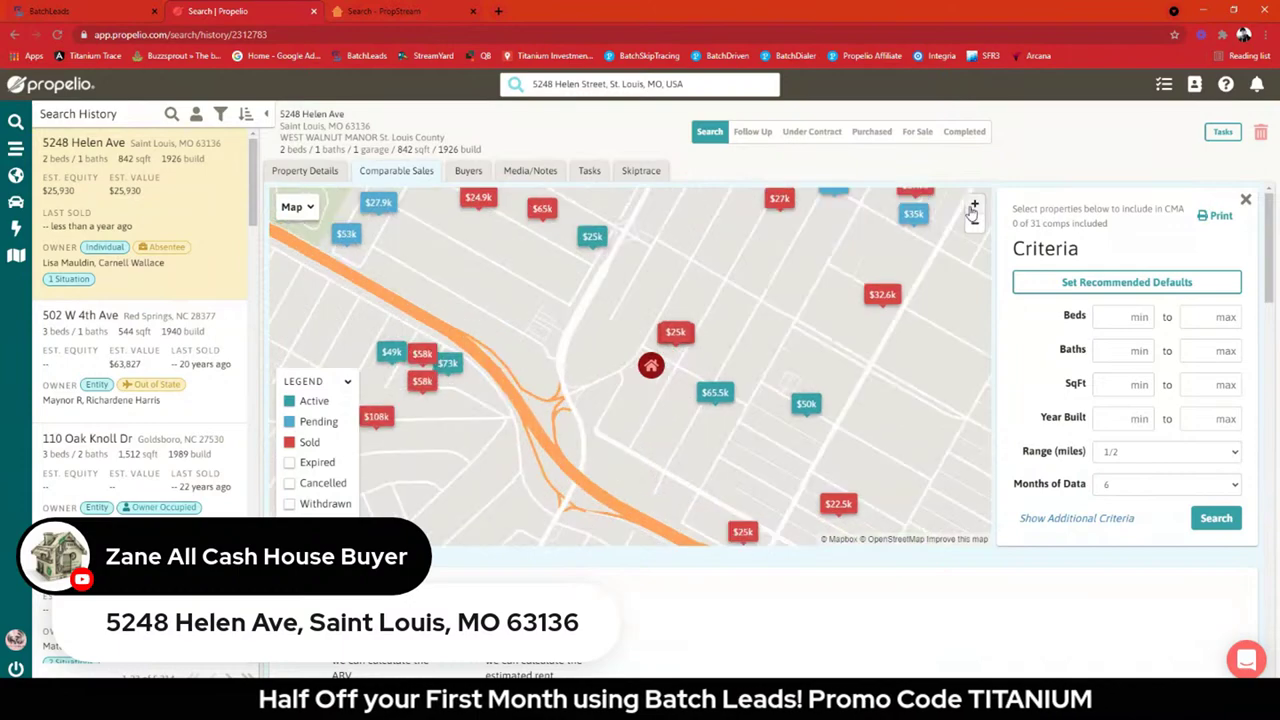
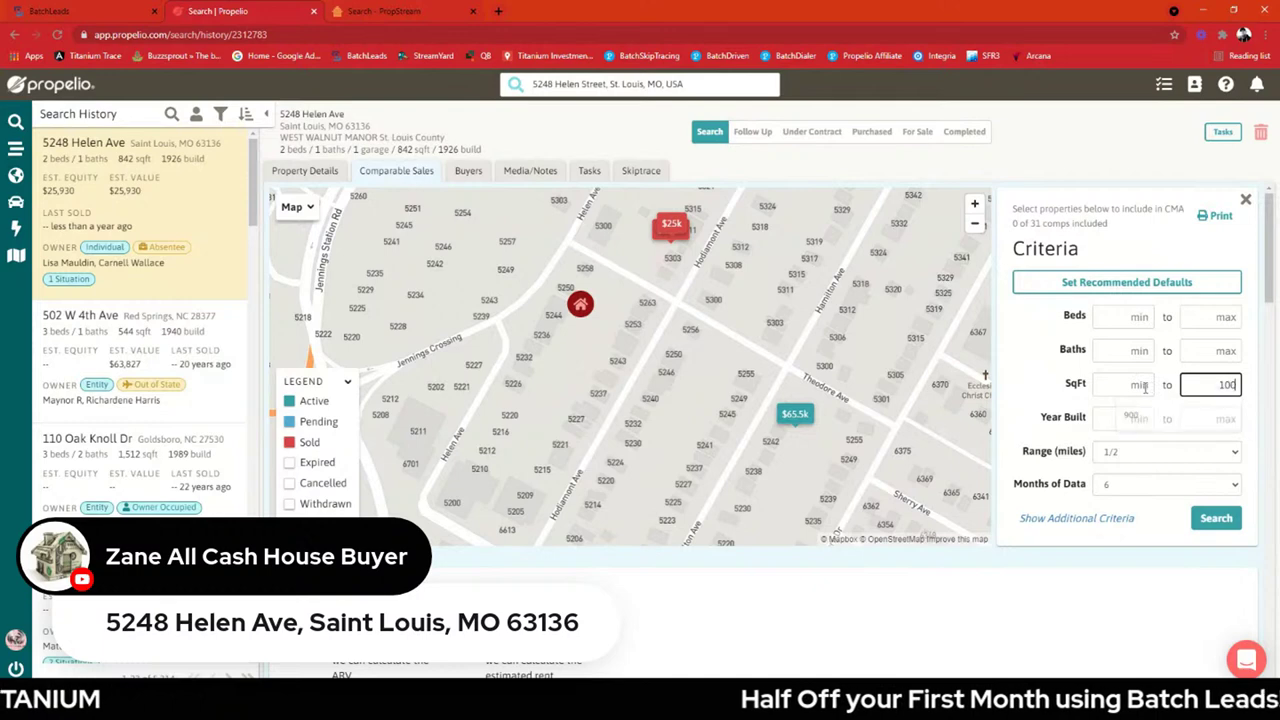
Correct the SqFt maximum to 1,100 and use 12 months of sales data.
{"action": "key", "text": "BackSpace"}
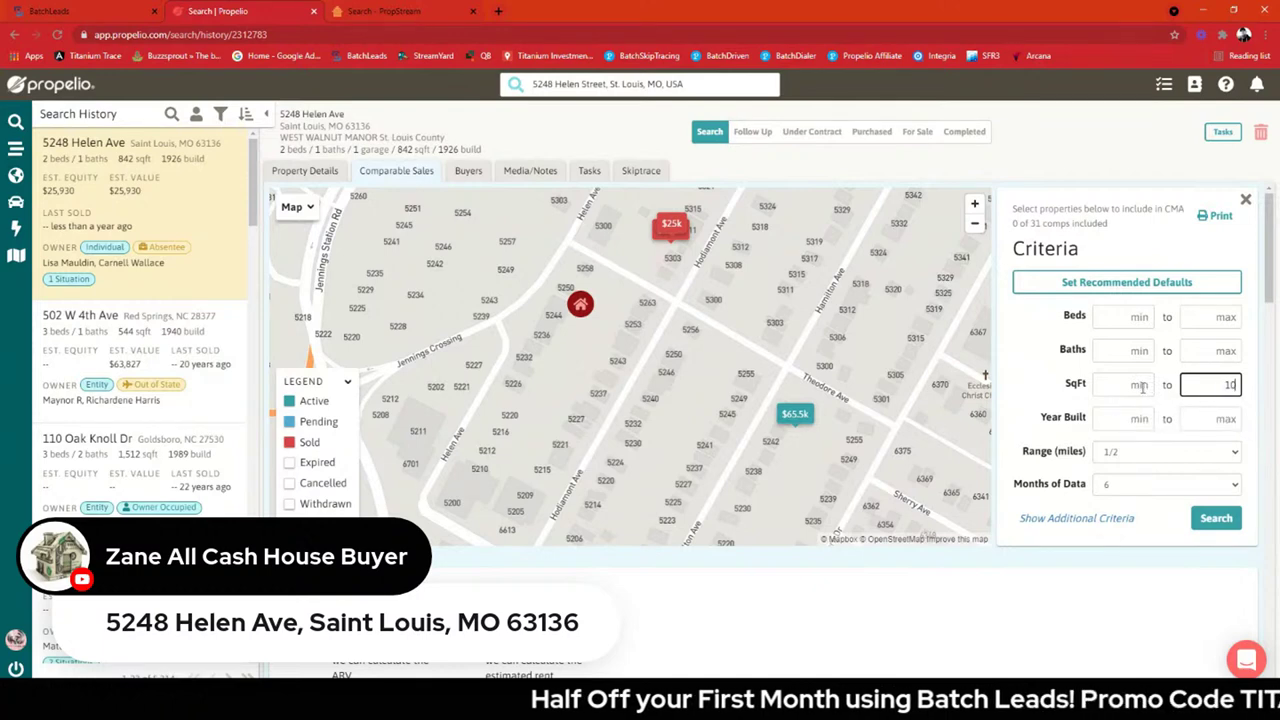
{"action": "key", "text": "BackSpace"}
{"action": "type", "text": "10"}
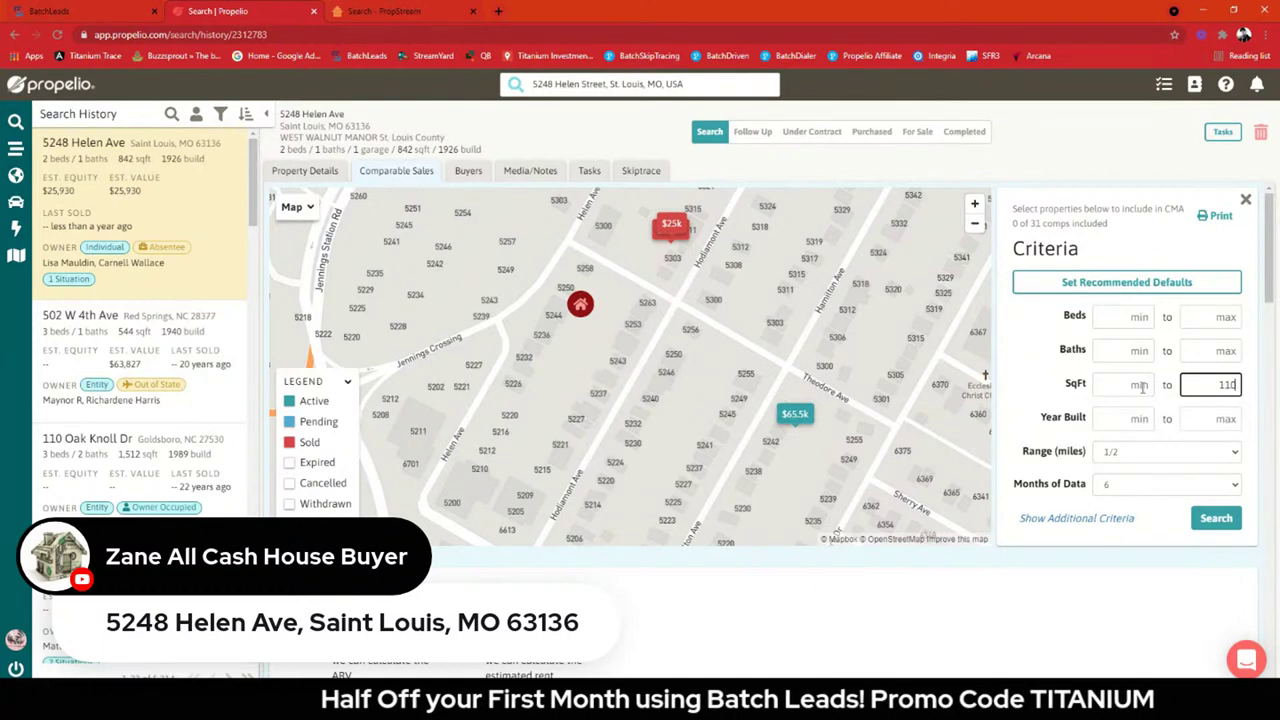
{"action": "type", "text": "0"}
{"action": "left_click", "coordinate": [1137, 488]}
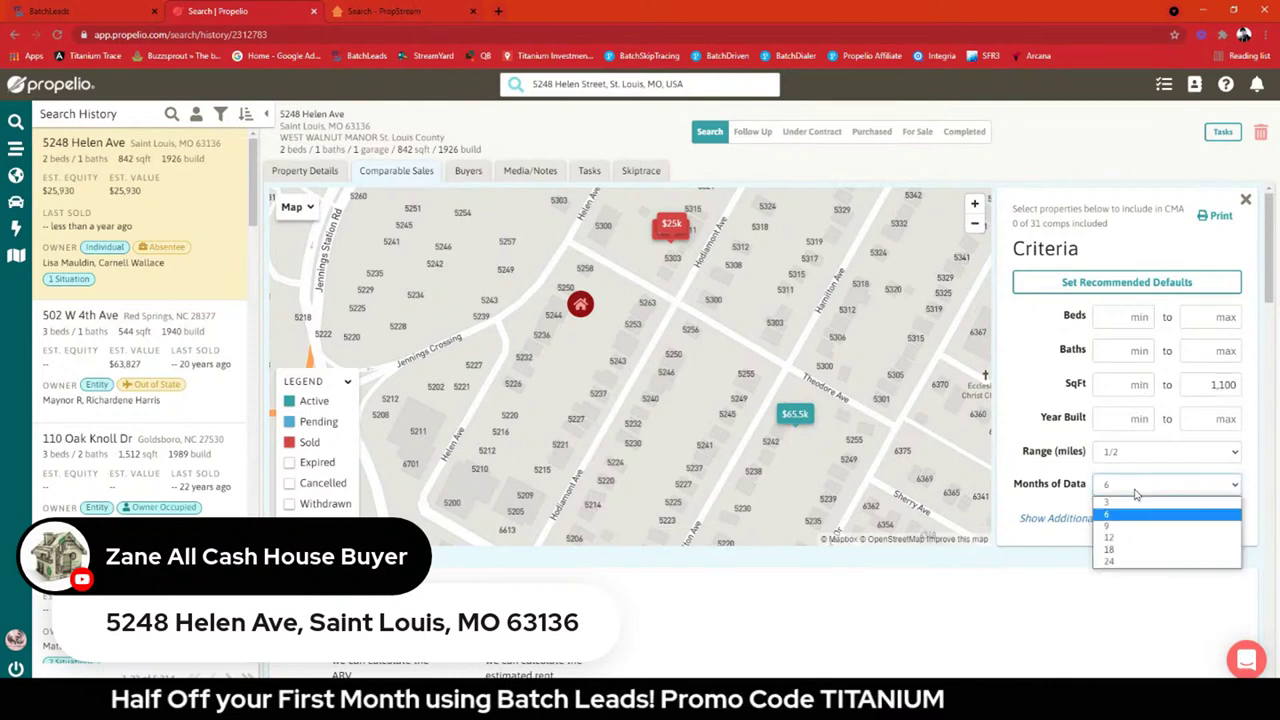
{"action": "left_click", "coordinate": [1165, 538]}
Set the range to 1/2 mile and rerun the comp search, finding 39 comps.
{"action": "left_click", "coordinate": [1145, 455]}
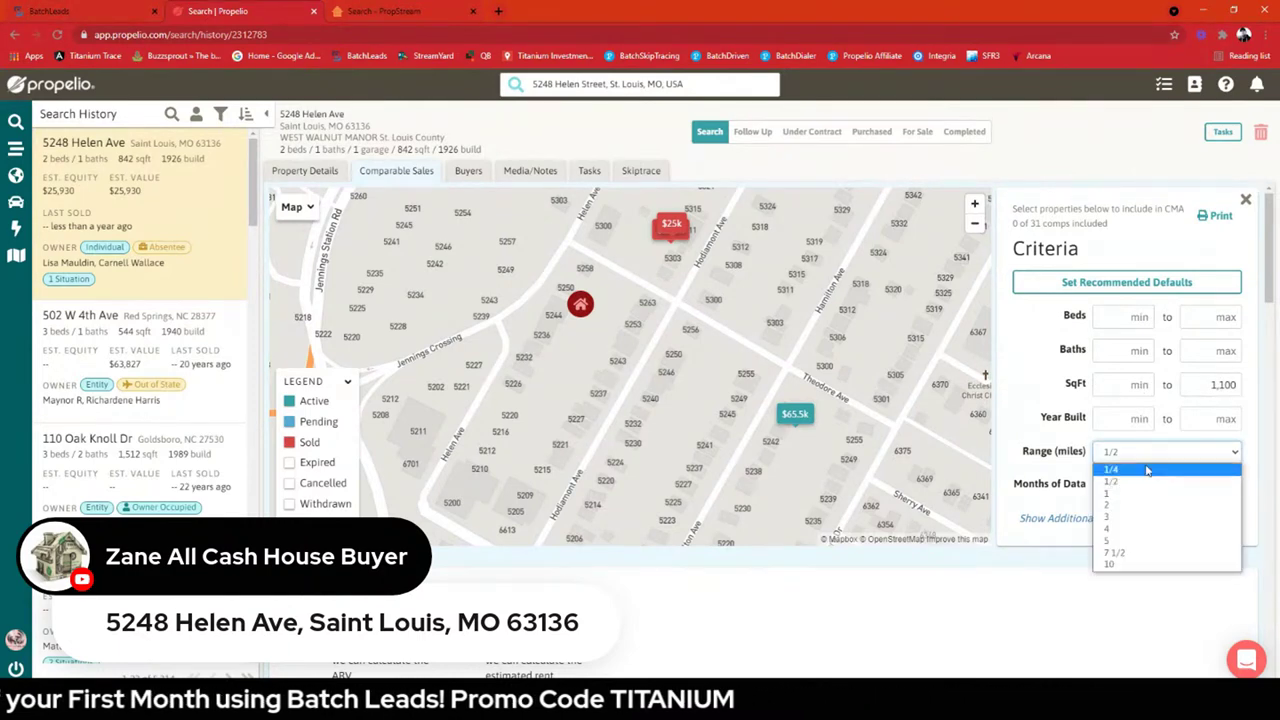
{"action": "left_click", "coordinate": [1147, 469]}
{"action": "left_click", "coordinate": [1152, 456]}
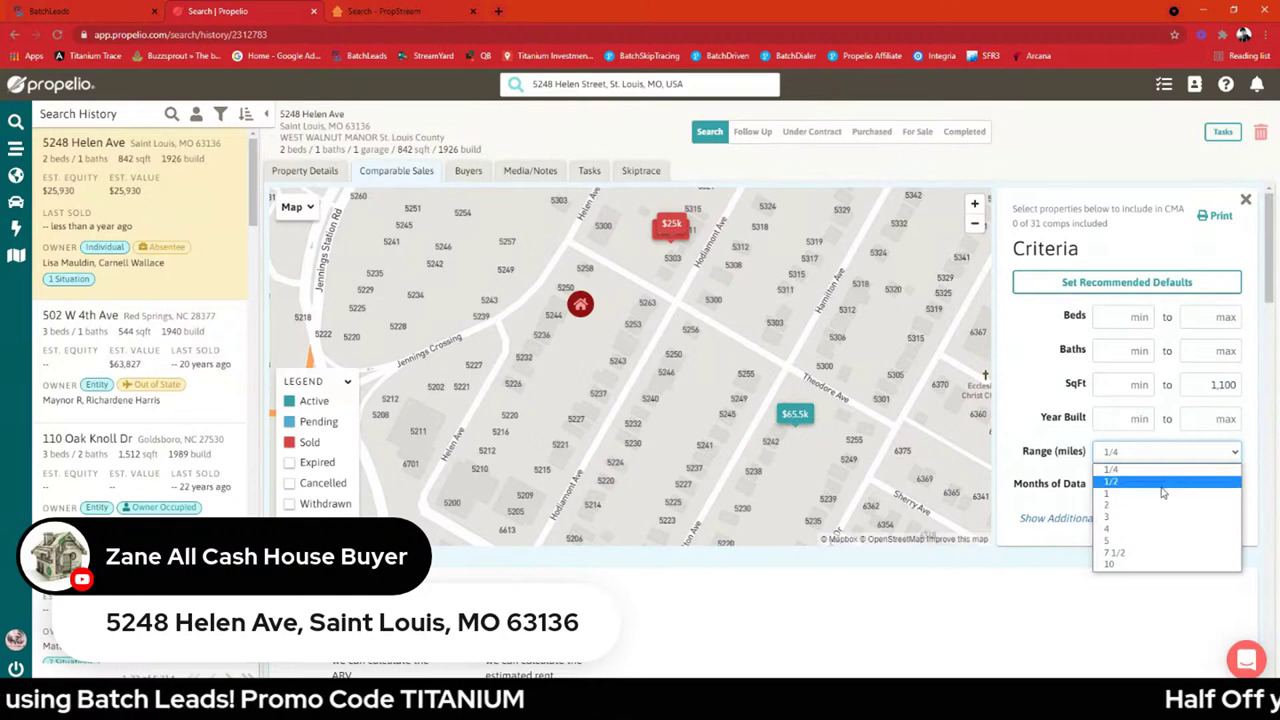
{"action": "left_click", "coordinate": [1162, 483]}
{"action": "left_click", "coordinate": [1214, 522]}
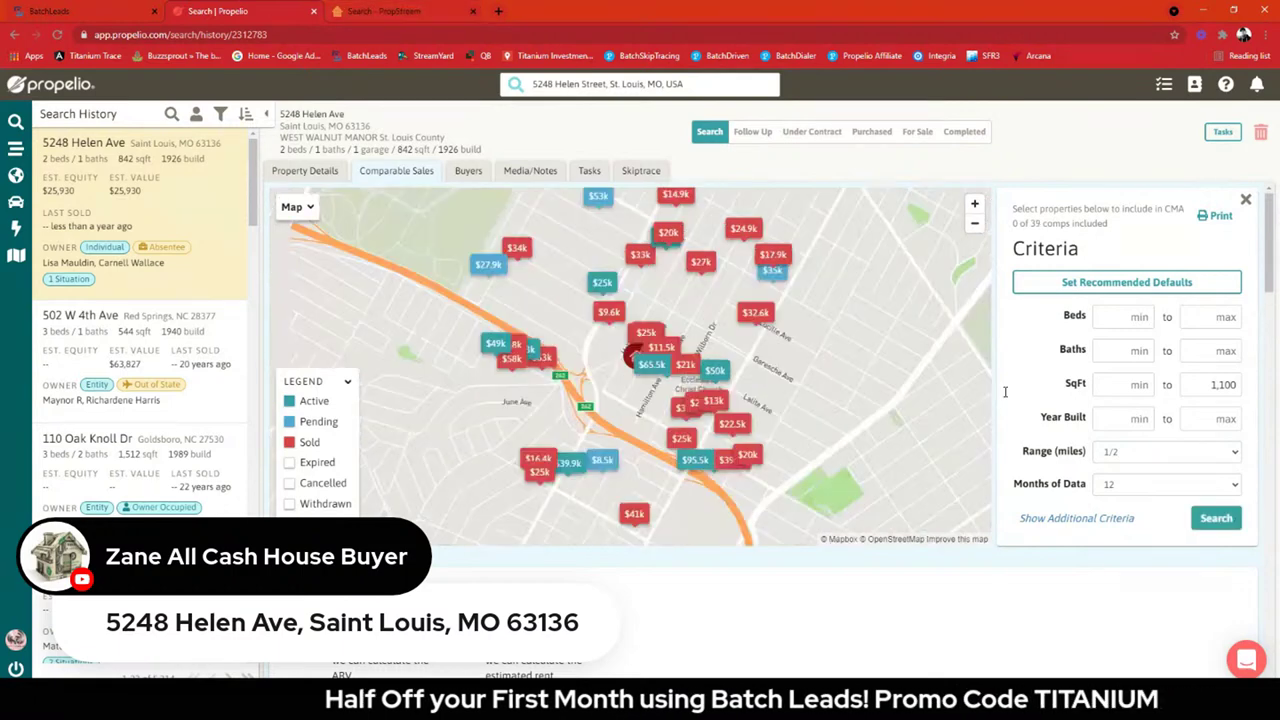
{"action": "scroll", "coordinate": [643, 389], "scroll_direction": "up", "scroll_amount": 2}
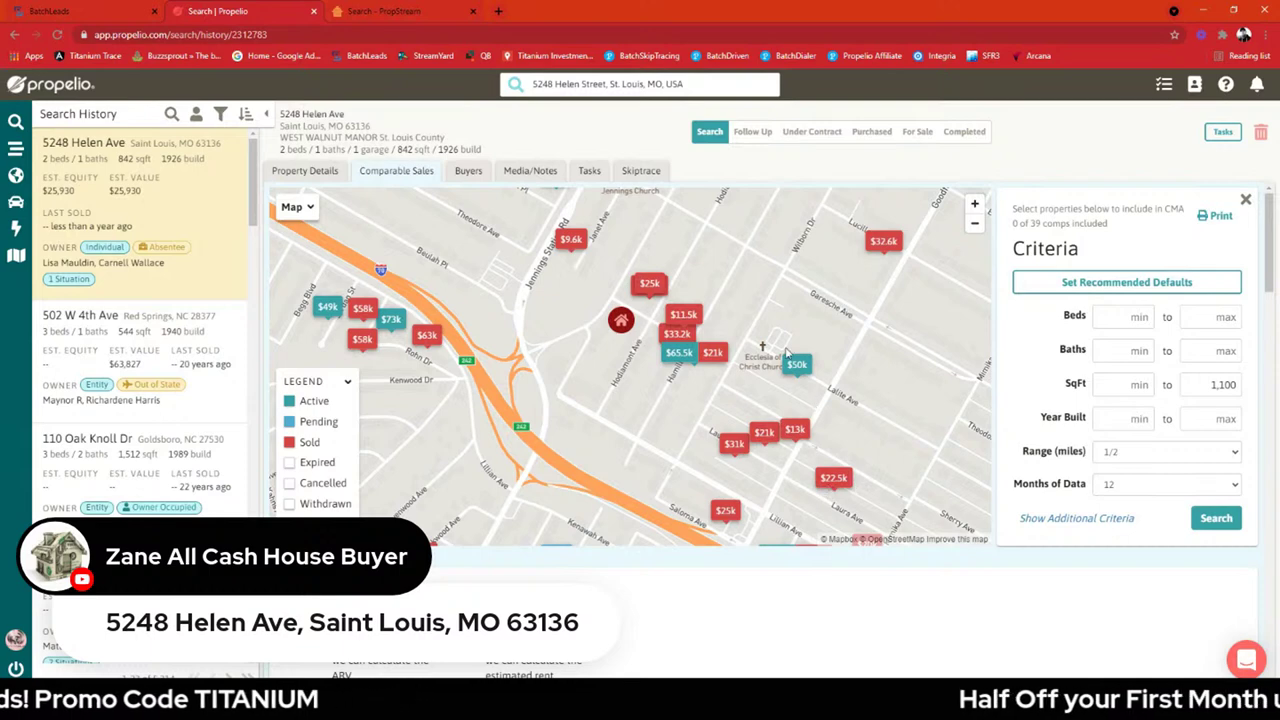
{"action": "mouse_move", "coordinate": [576, 238]}
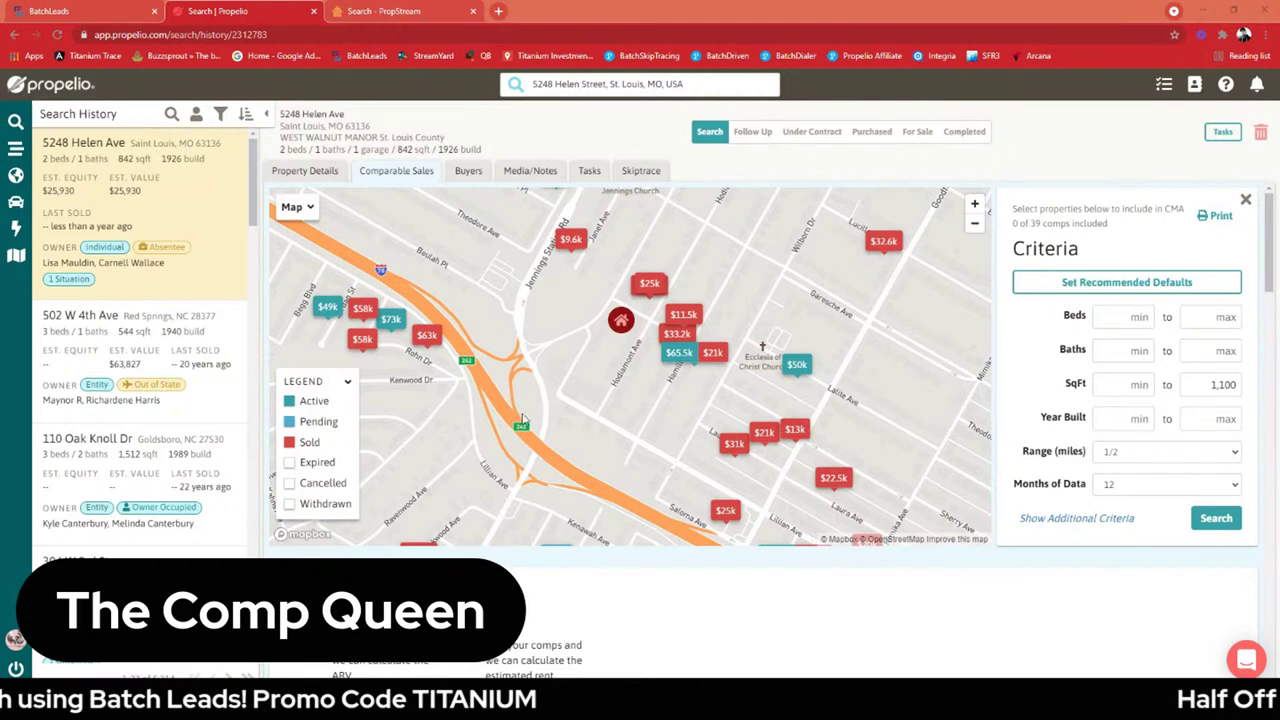
In BatchLeads, select the existing search address so it can be replaced.
{"action": "left_click", "coordinate": [58, 12]}
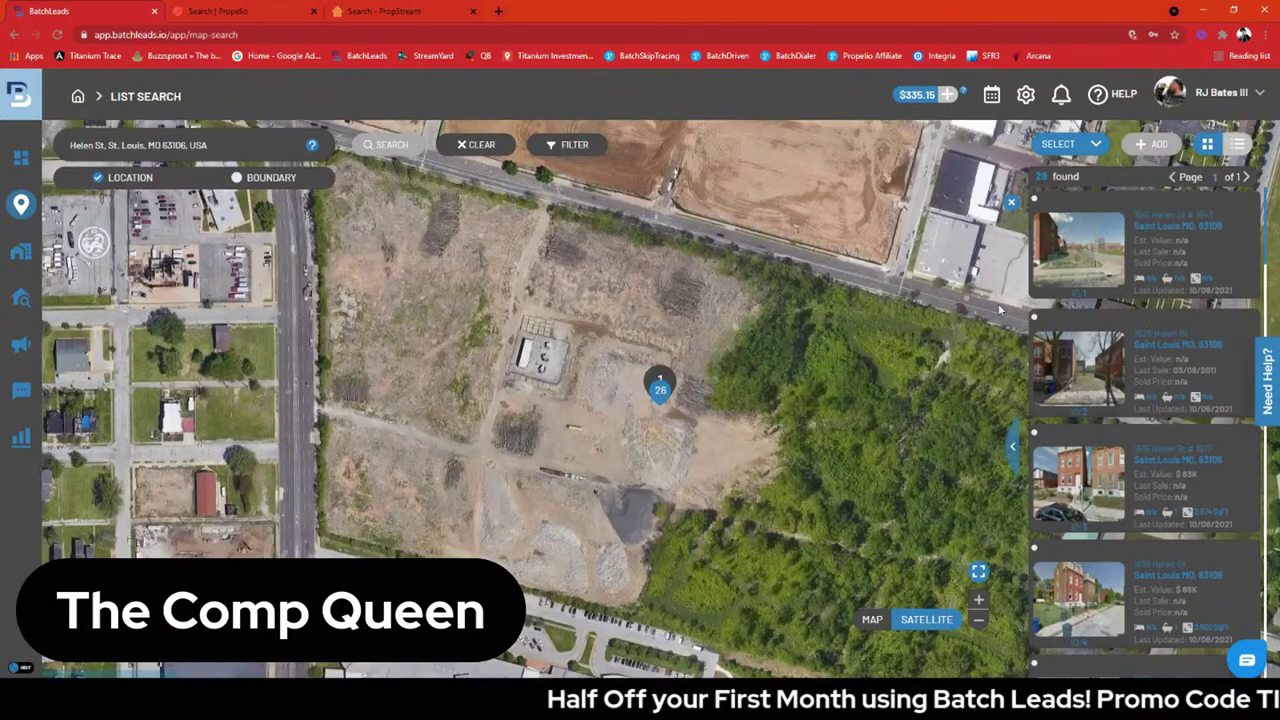
{"action": "left_click", "coordinate": [85, 144]}
{"action": "double_click", "coordinate": [85, 144]}
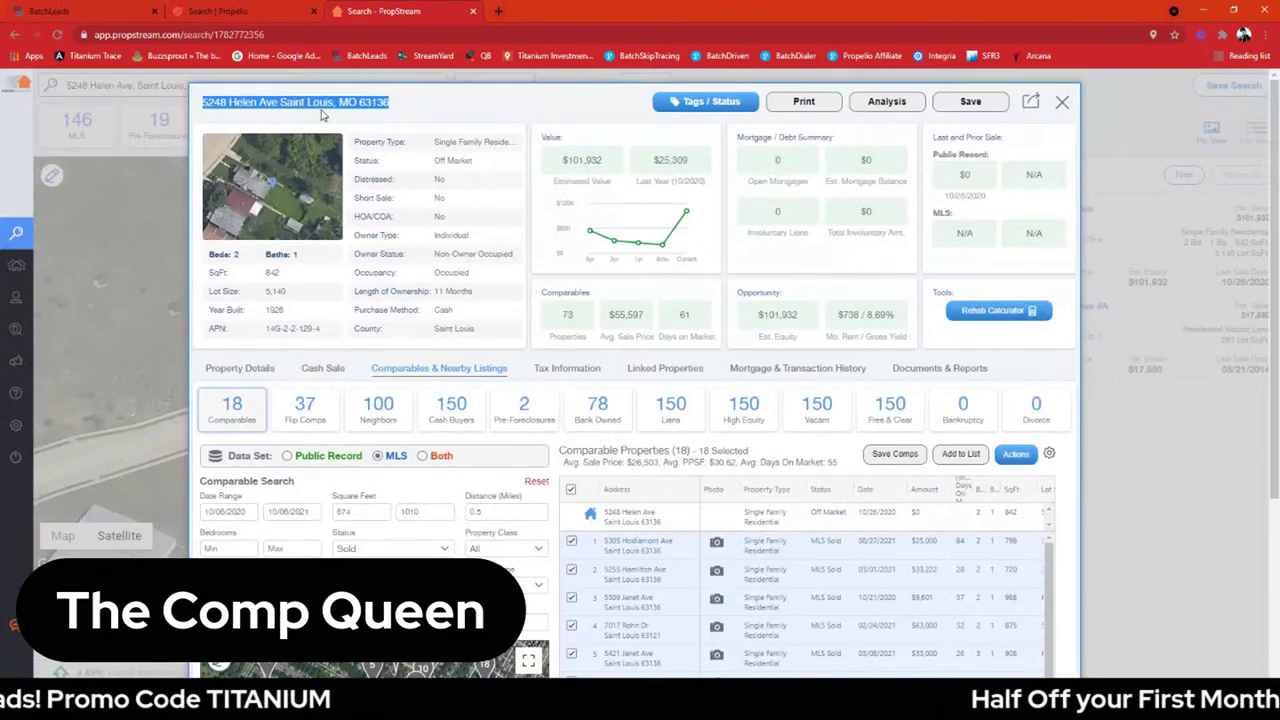
{"action": "left_click", "coordinate": [50, 10]}
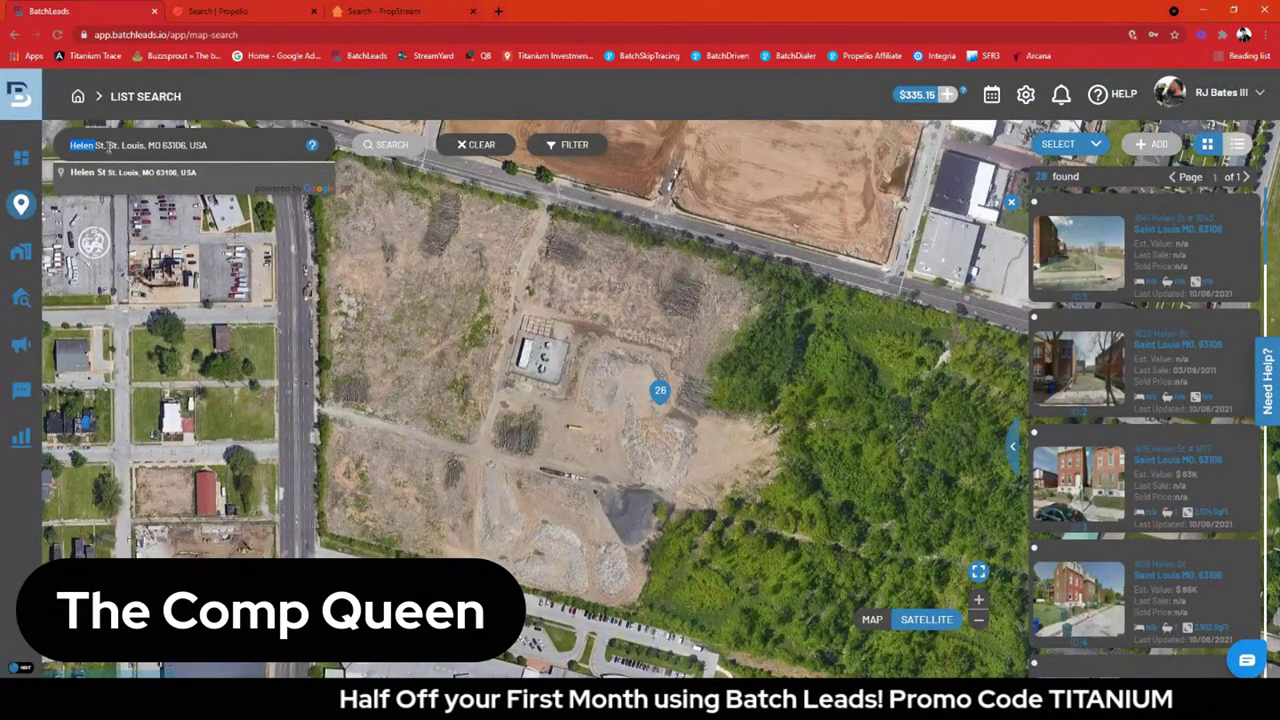
{"action": "left_click", "coordinate": [109, 147]}
{"action": "triple_click", "coordinate": [237, 148]}
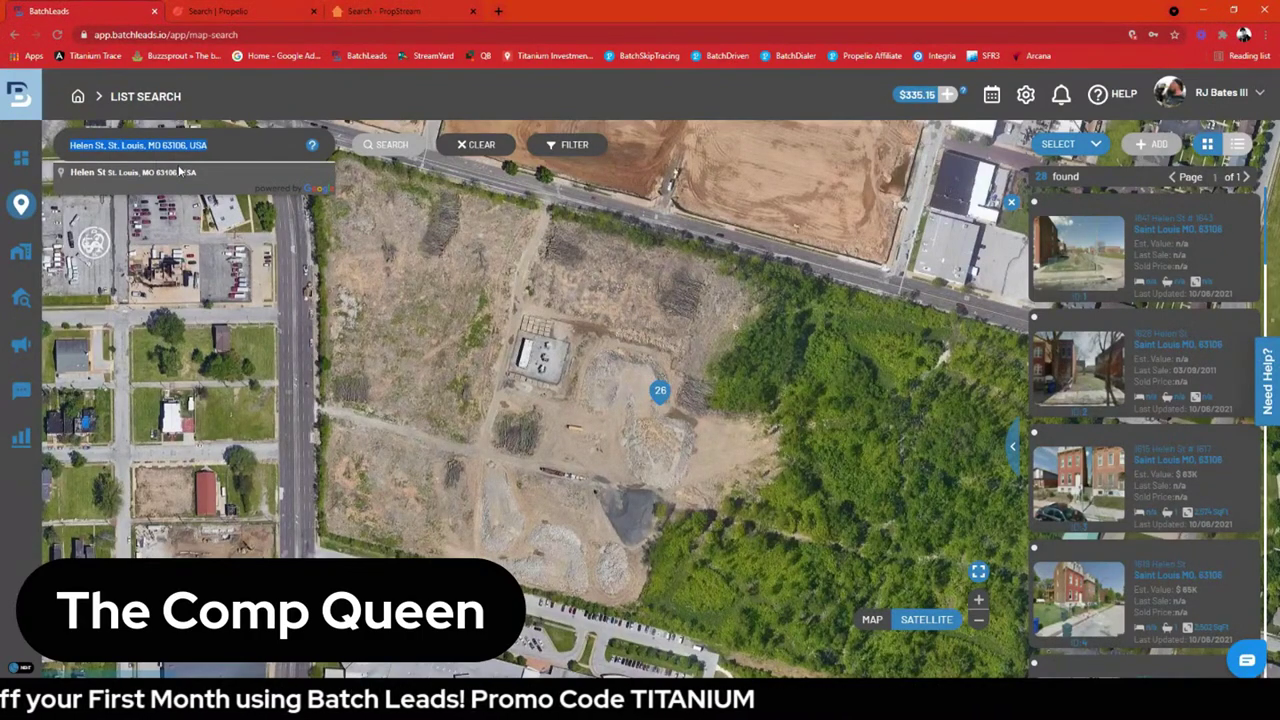
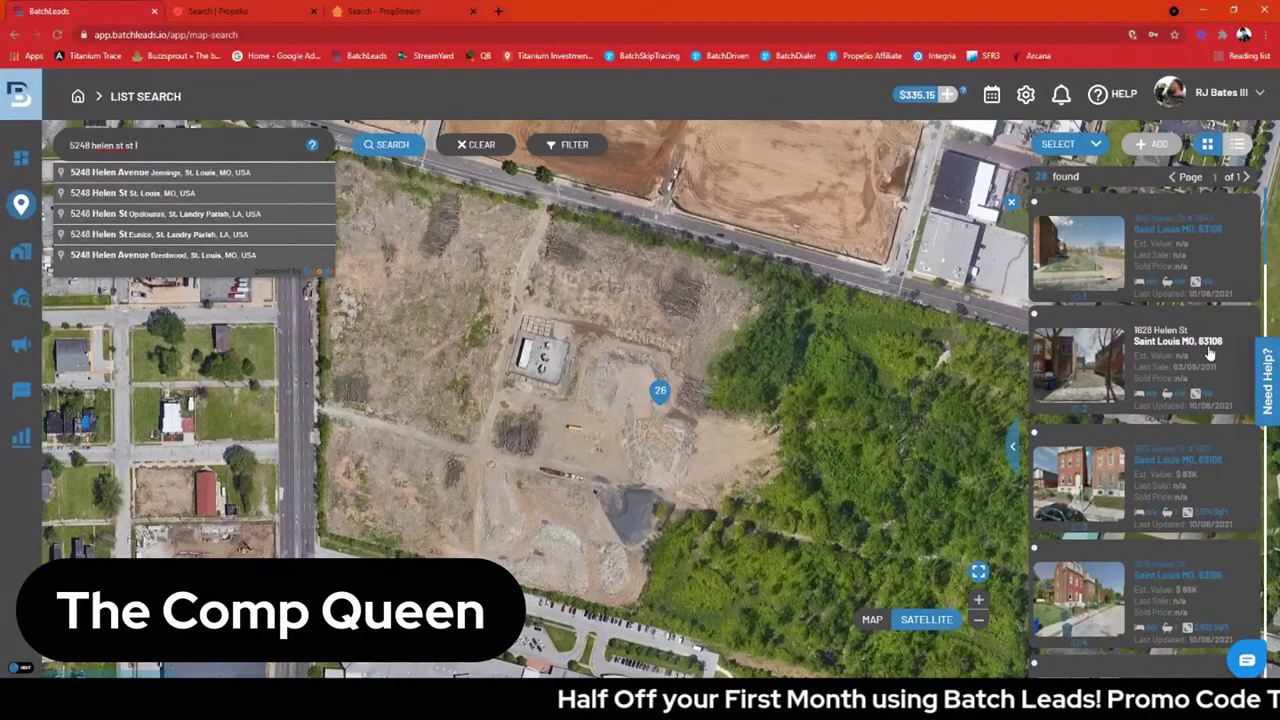
{"action": "left_click", "coordinate": [275, 193]}
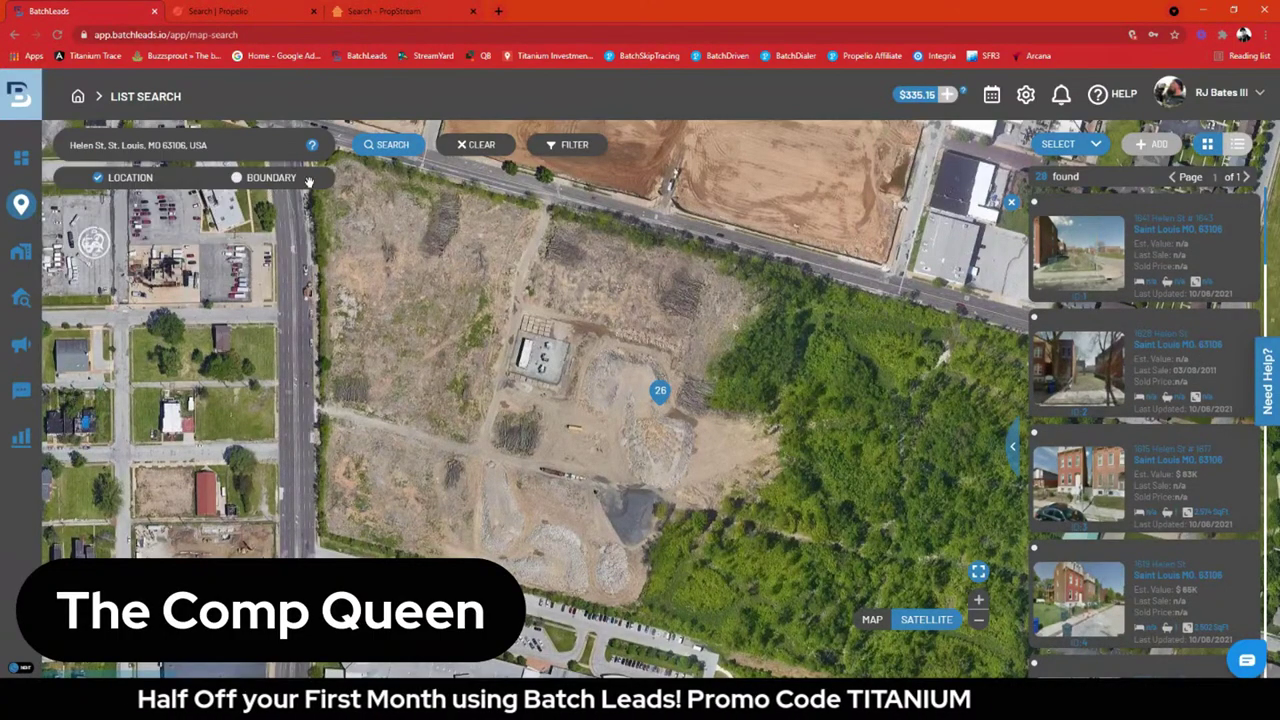
{"action": "left_click", "coordinate": [377, 147]}
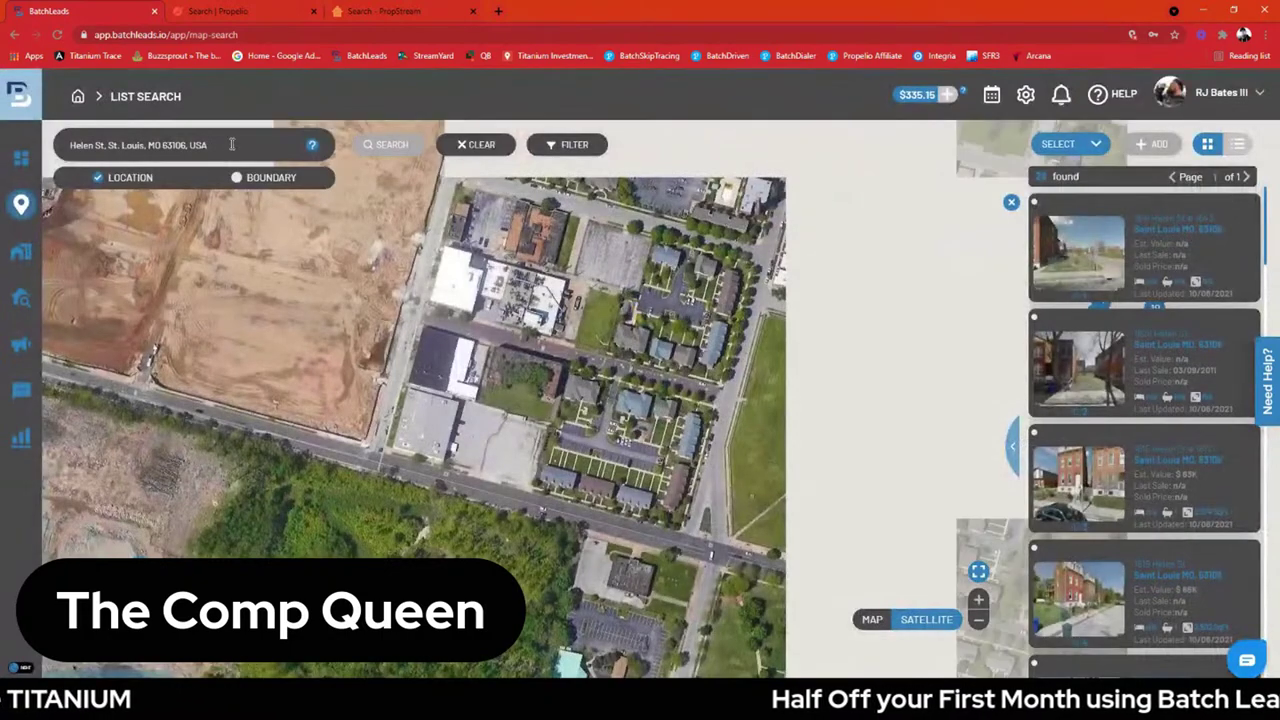
{"action": "triple_click", "coordinate": [115, 145]}
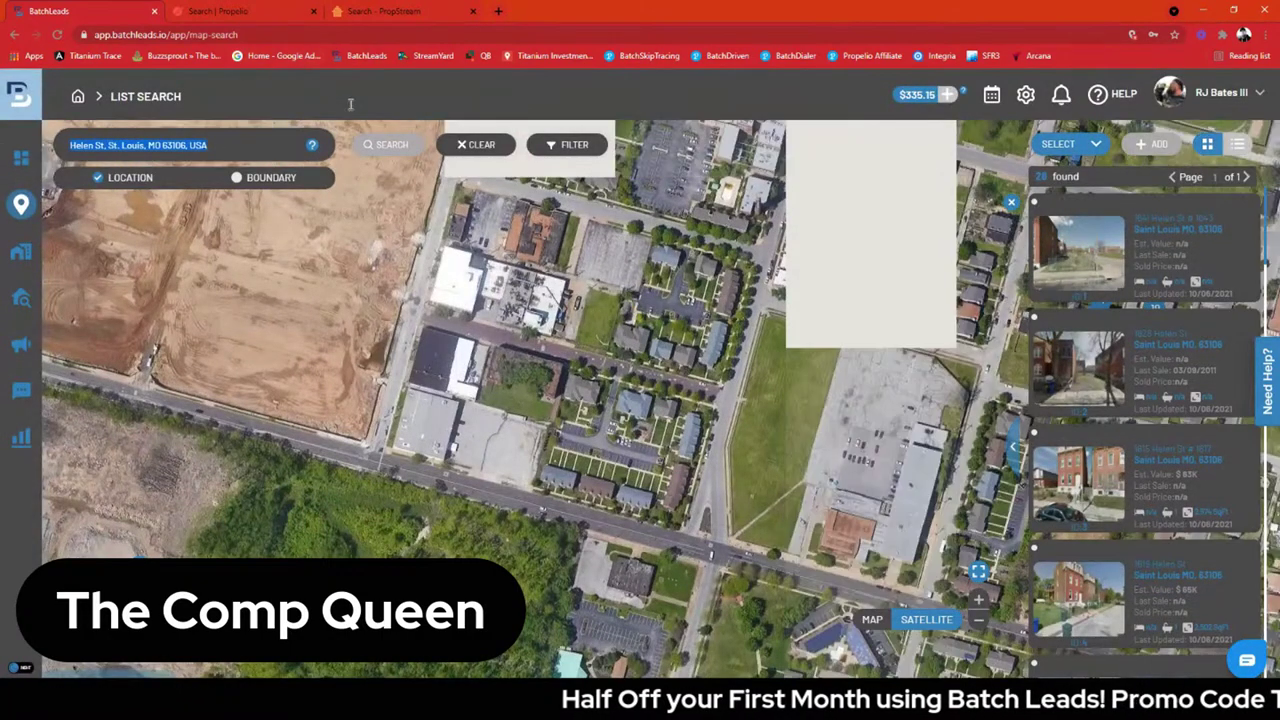
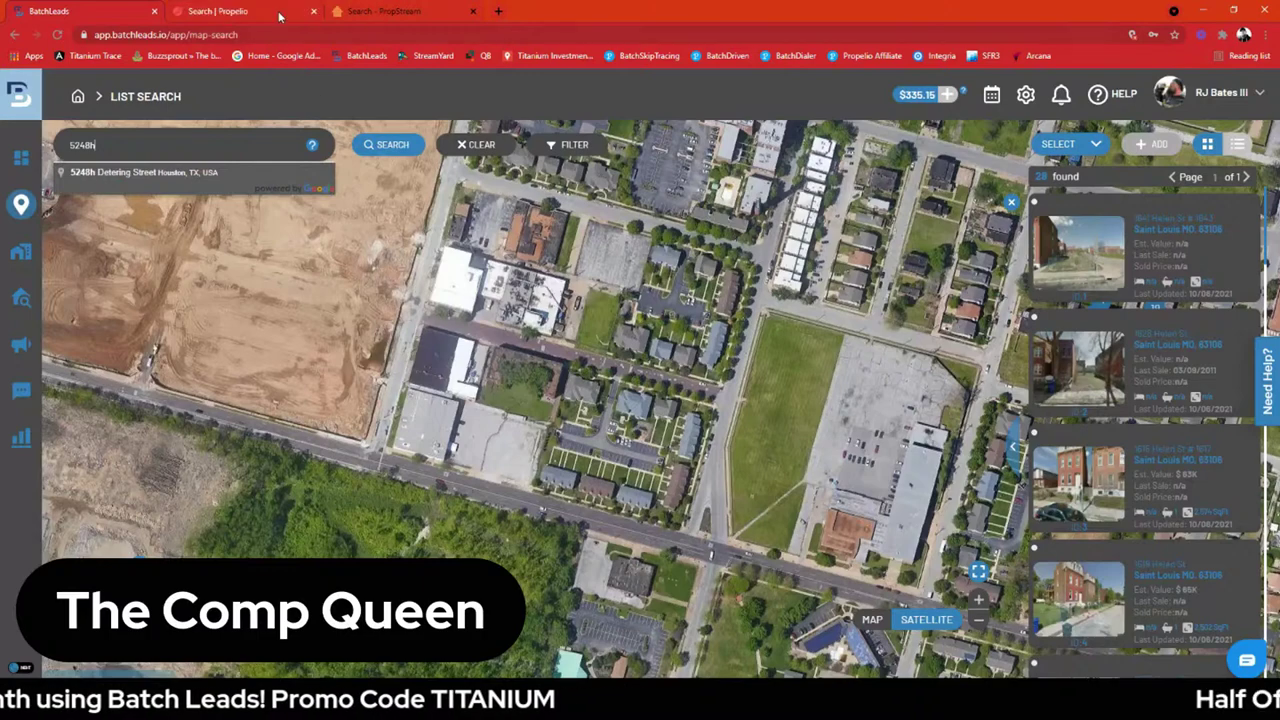
{"action": "left_click", "coordinate": [368, 12]}
{"action": "right_click", "coordinate": [305, 102]}
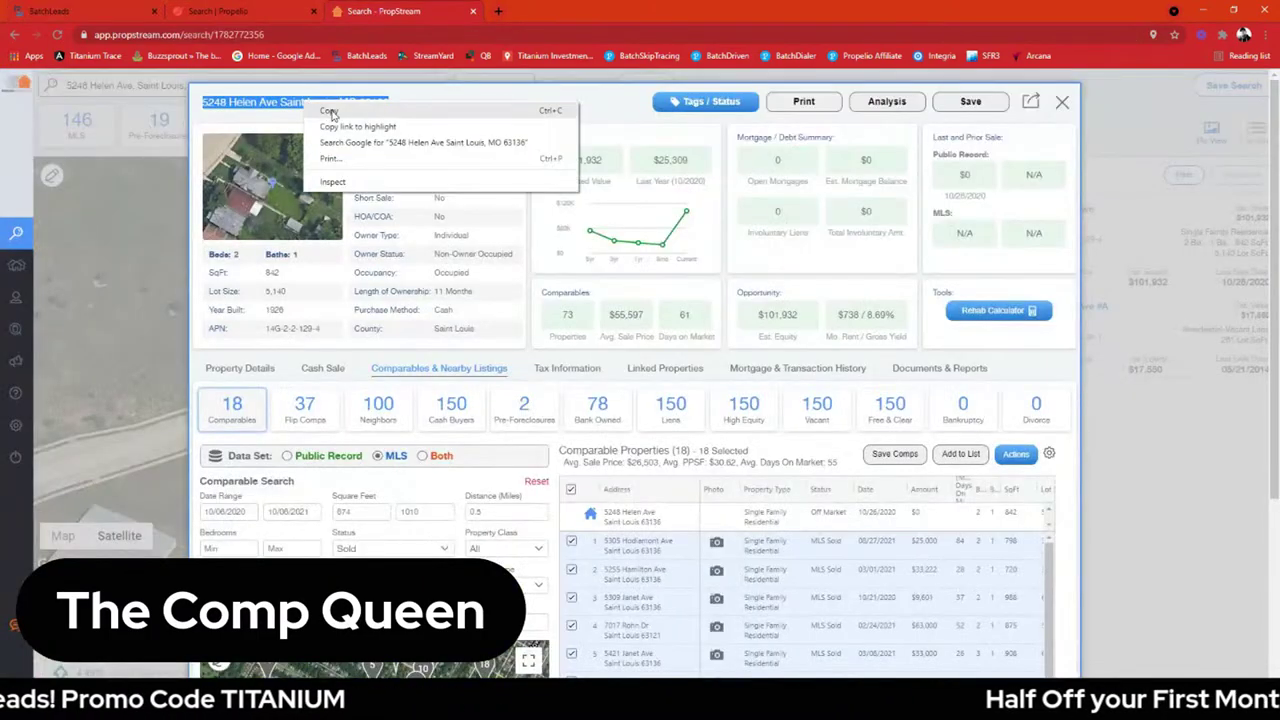
{"action": "left_click", "coordinate": [330, 111]}
{"action": "left_click", "coordinate": [60, 11]}
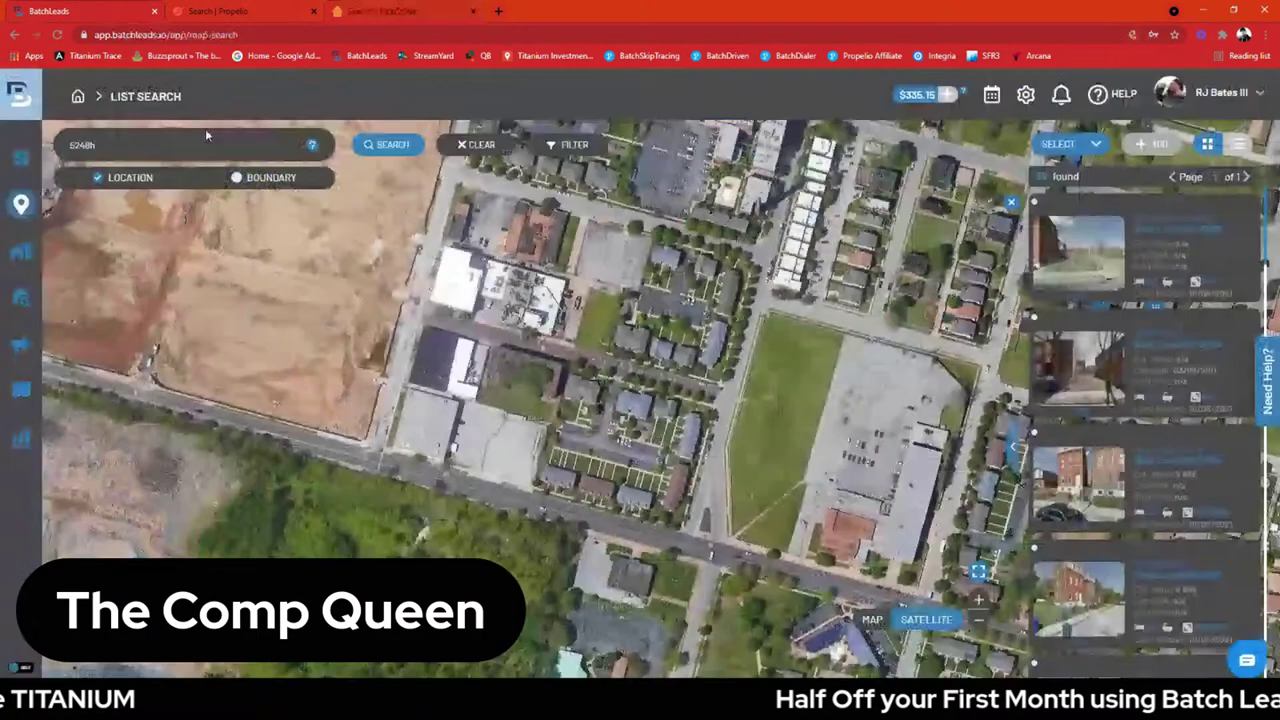
{"action": "double_click", "coordinate": [87, 144]}
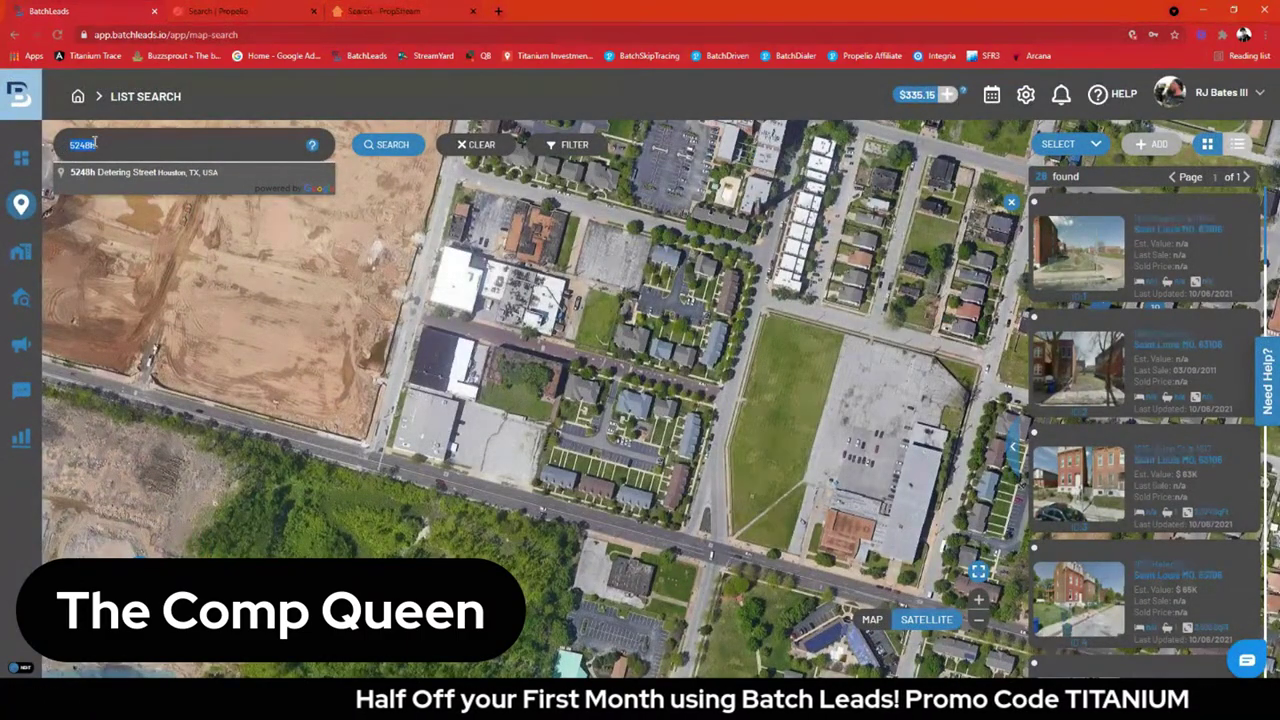
{"action": "key", "text": "ctrl+v"}
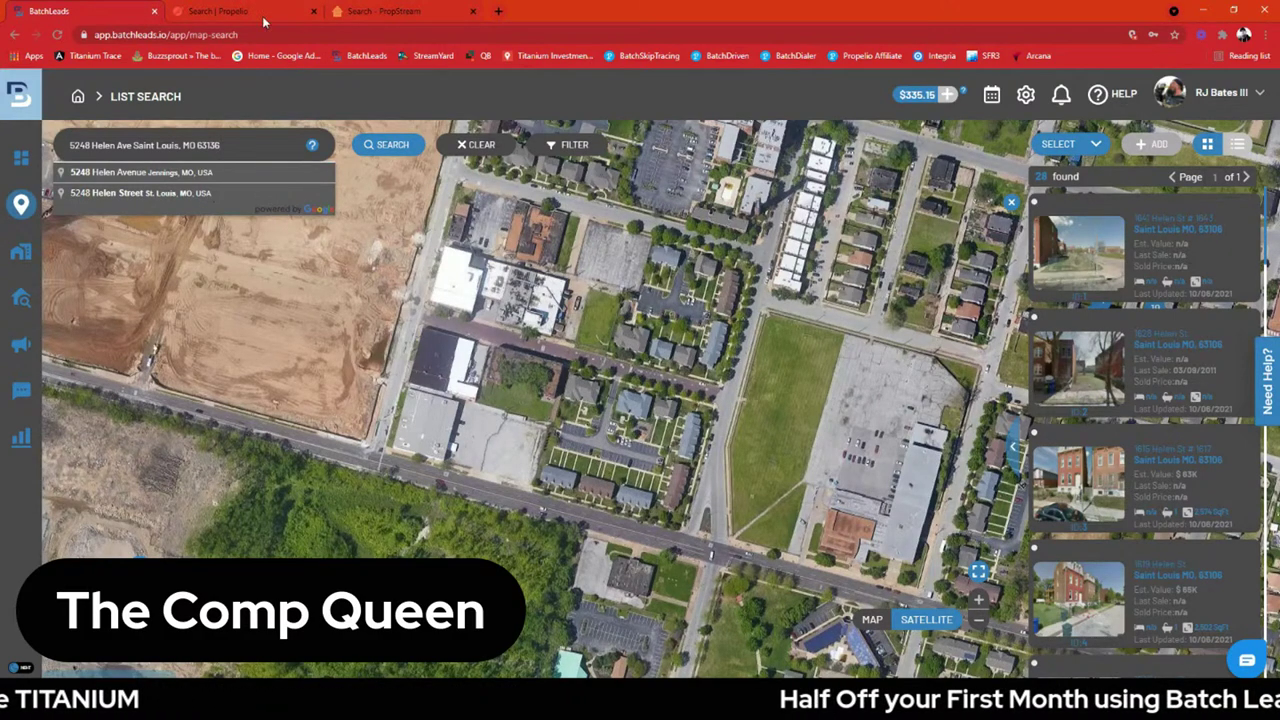
{"action": "left_click", "coordinate": [418, 10]}
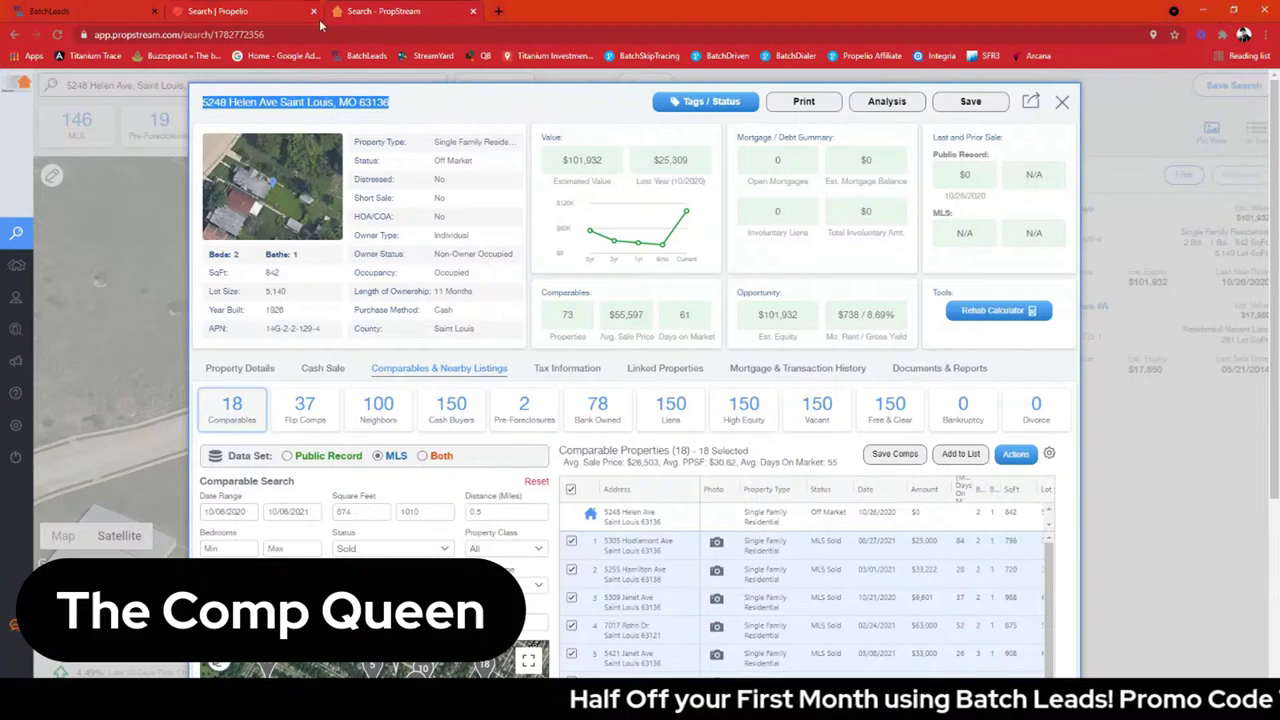
{"action": "left_click", "coordinate": [85, 10]}
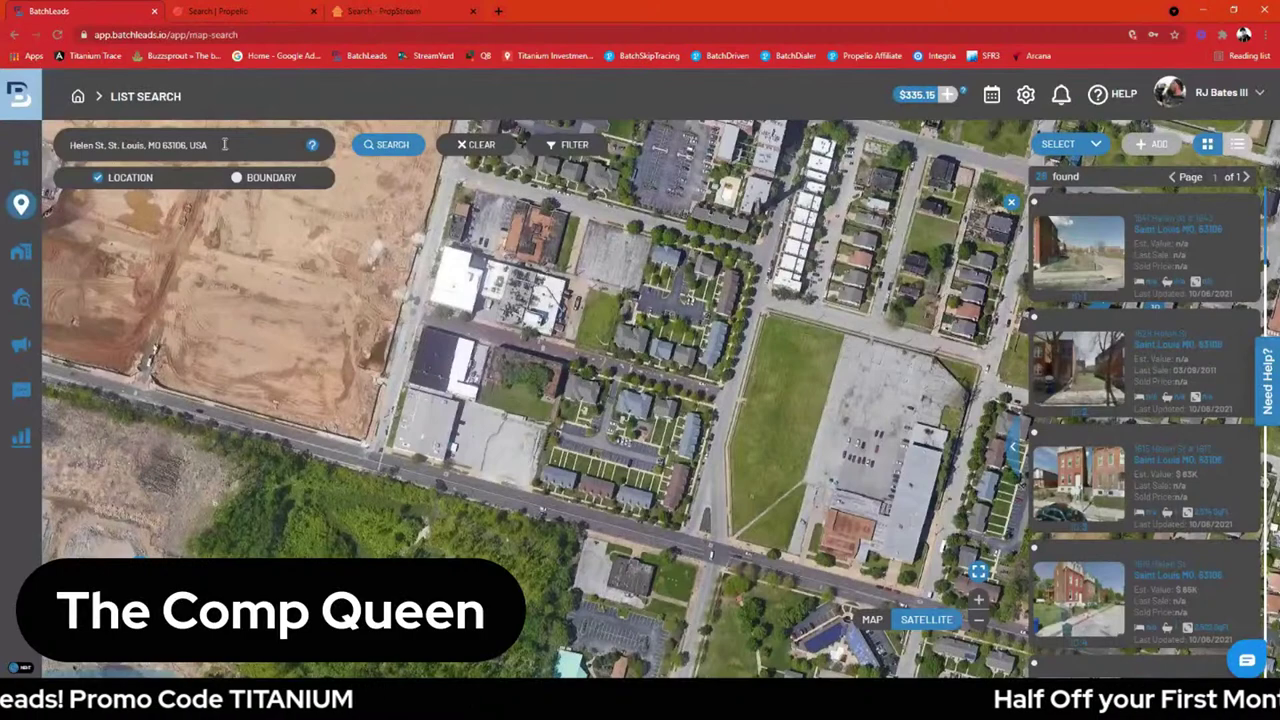
{"action": "left_click", "coordinate": [372, 146]}
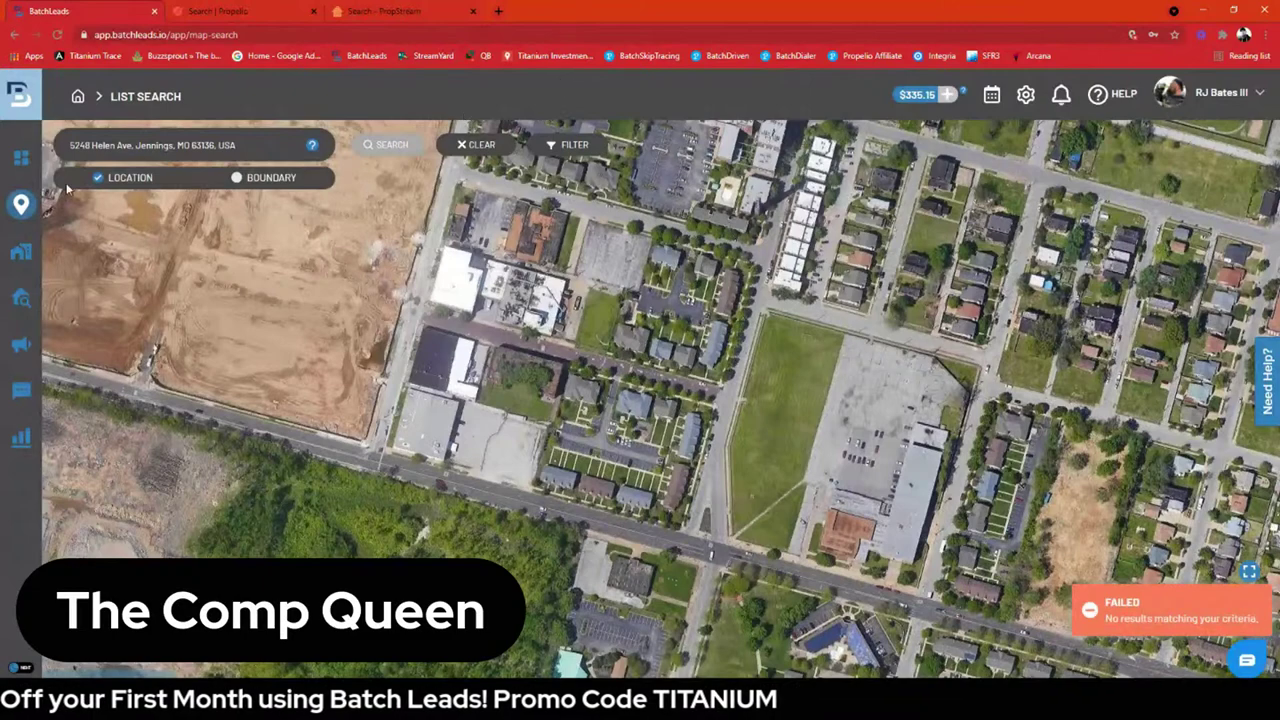
{"action": "left_click", "coordinate": [246, 11]}
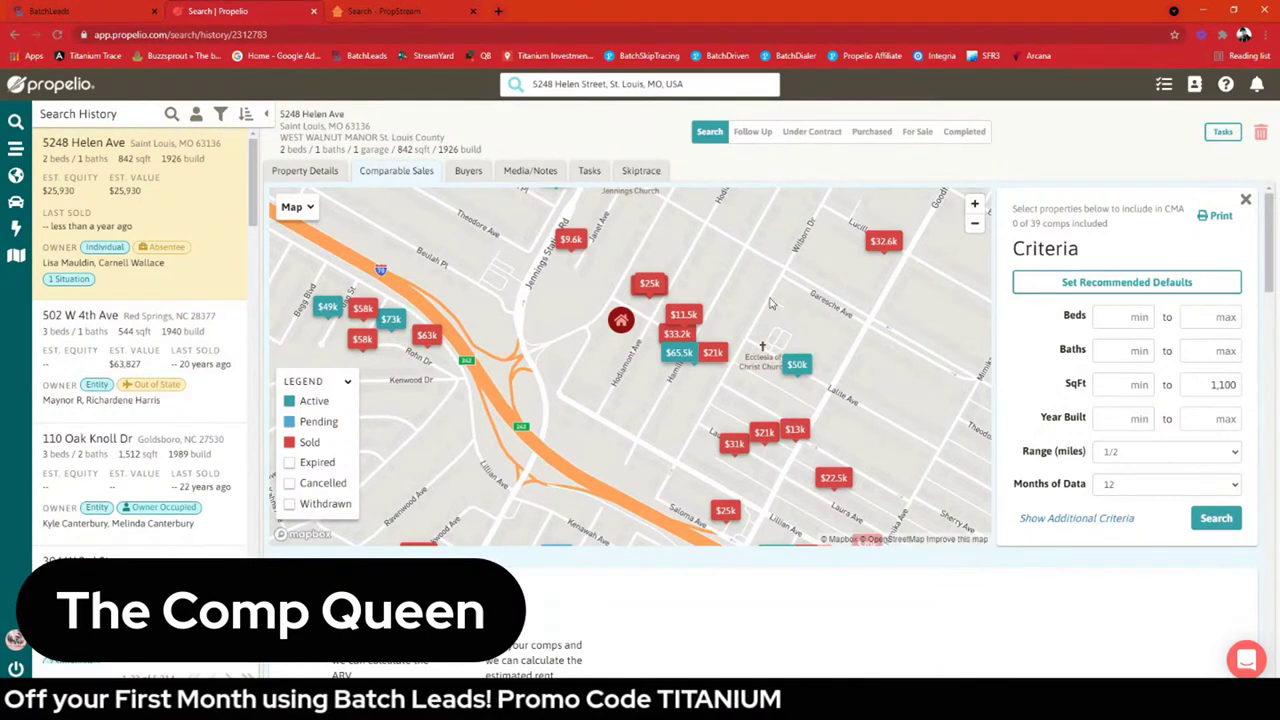
Set the comps' SqFt minimum to 600 and rerun the search.
{"action": "scroll", "coordinate": [579, 341], "scroll_direction": "up", "scroll_amount": 1}
{"action": "scroll", "coordinate": [579, 341], "scroll_direction": "up", "scroll_amount": 3}
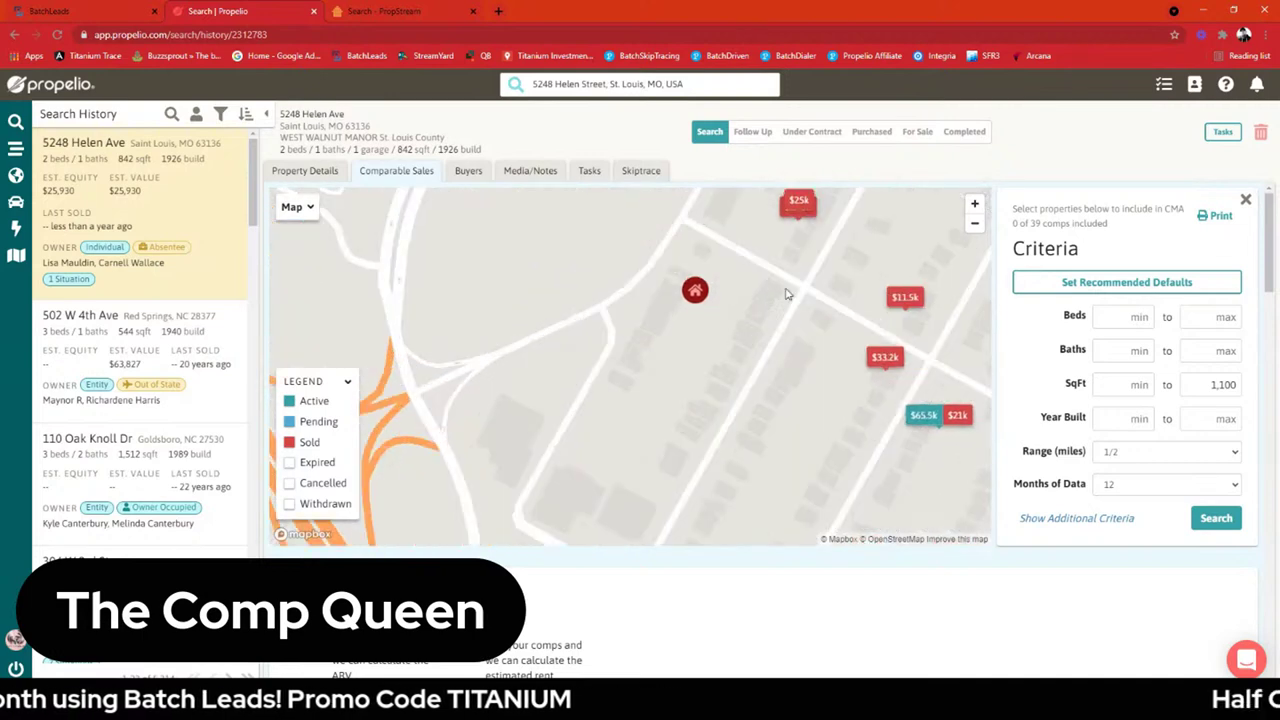
{"action": "left_click_drag", "start_coordinate": [786, 294], "coordinate": [570, 404]}
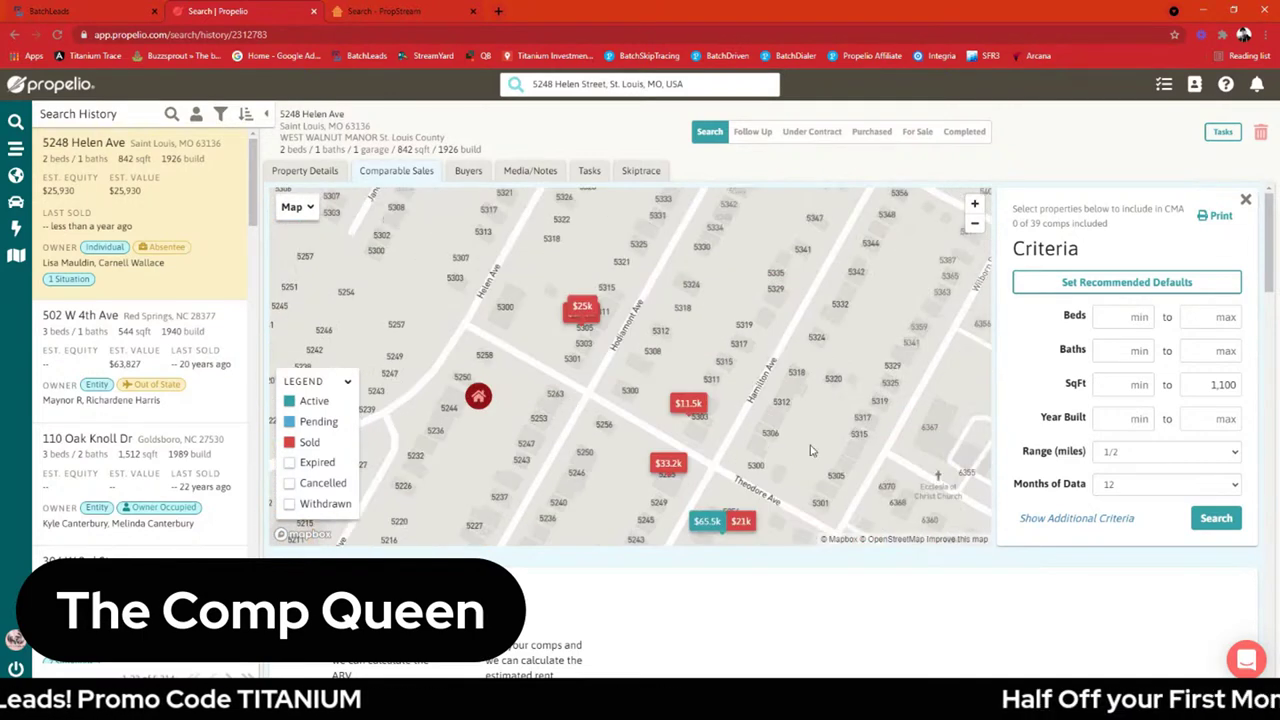
{"action": "left_click_drag", "start_coordinate": [839, 481], "coordinate": [773, 370]}
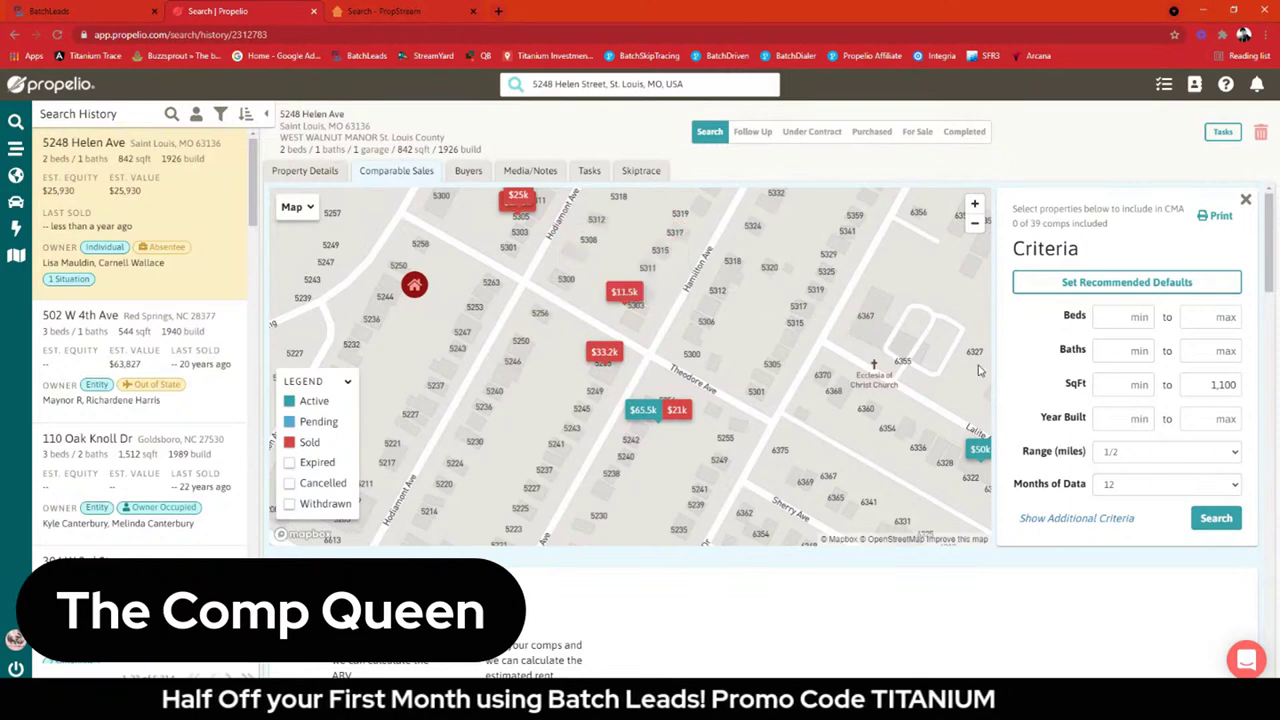
{"action": "left_click", "coordinate": [1112, 386]}
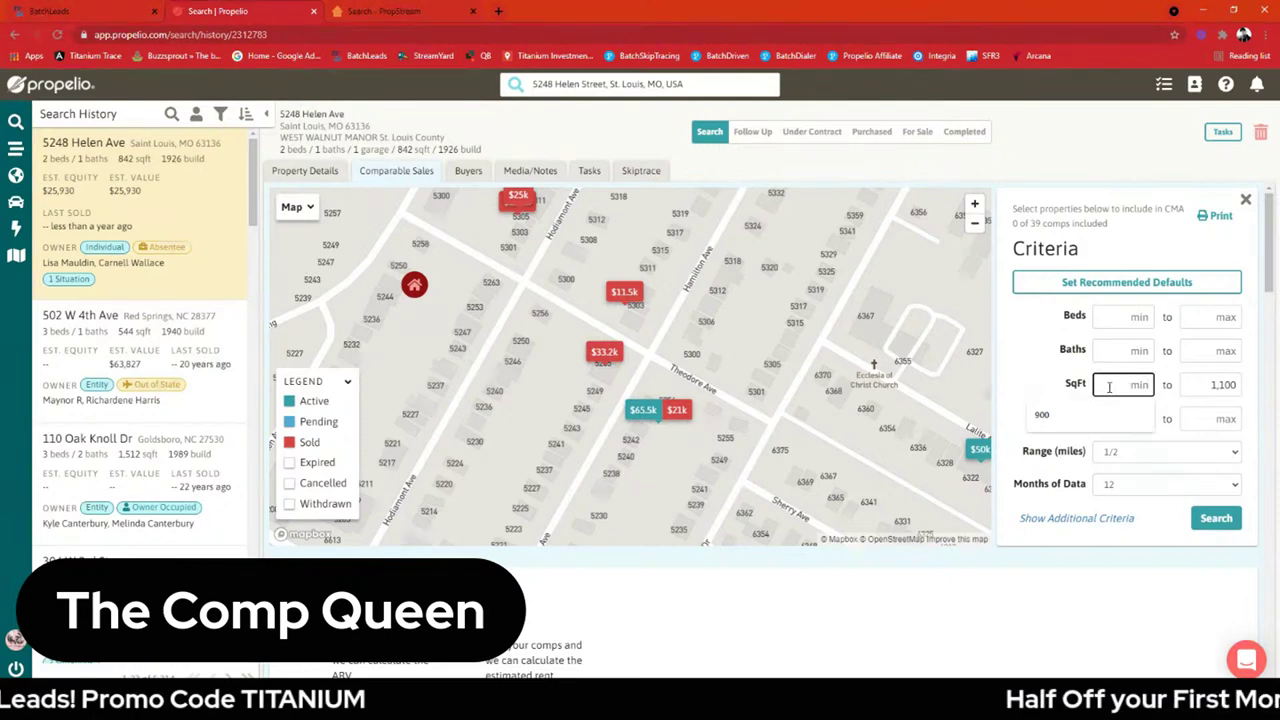
{"action": "type", "text": "60"}
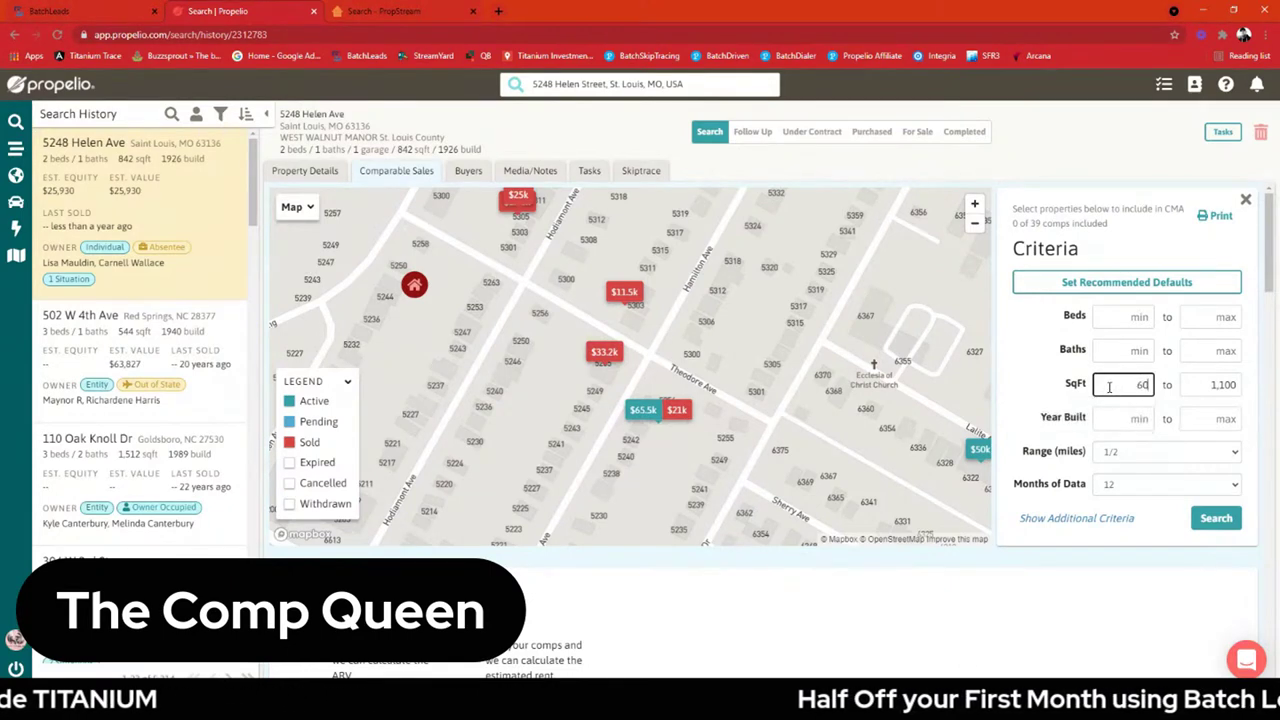
{"action": "type", "text": "0"}
{"action": "left_click", "coordinate": [1215, 519]}
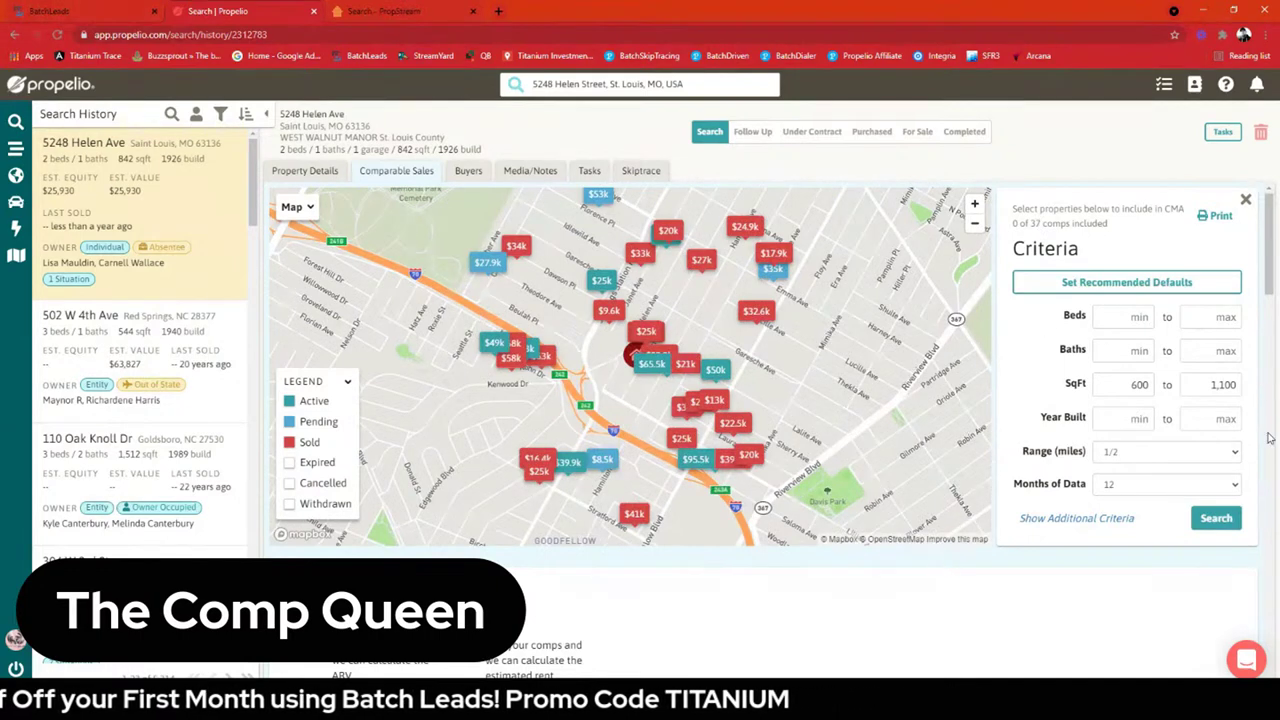
Limit the range to 1/4 mile, leaving 8 comps on the map.
{"action": "left_click", "coordinate": [1215, 452]}
{"action": "left_click", "coordinate": [1121, 476]}
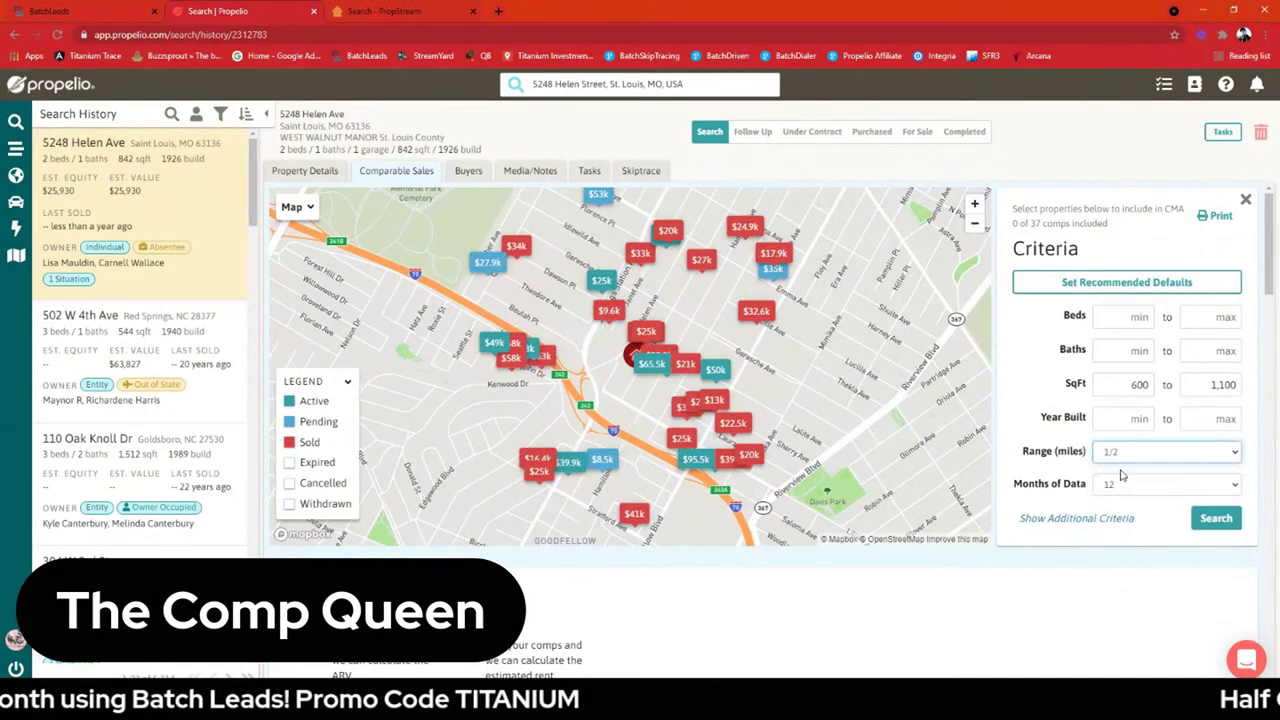
{"action": "left_click", "coordinate": [1210, 518]}
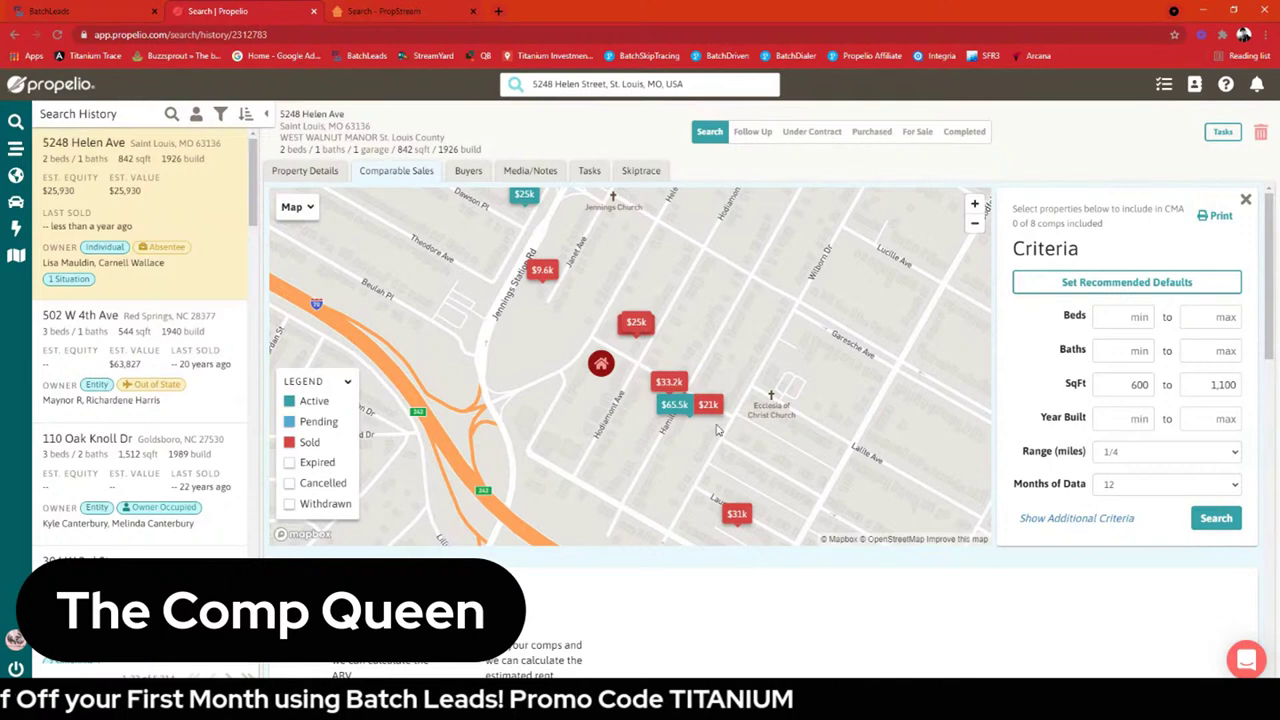
{"action": "scroll", "coordinate": [675, 400], "scroll_direction": "down", "scroll_amount": 2}
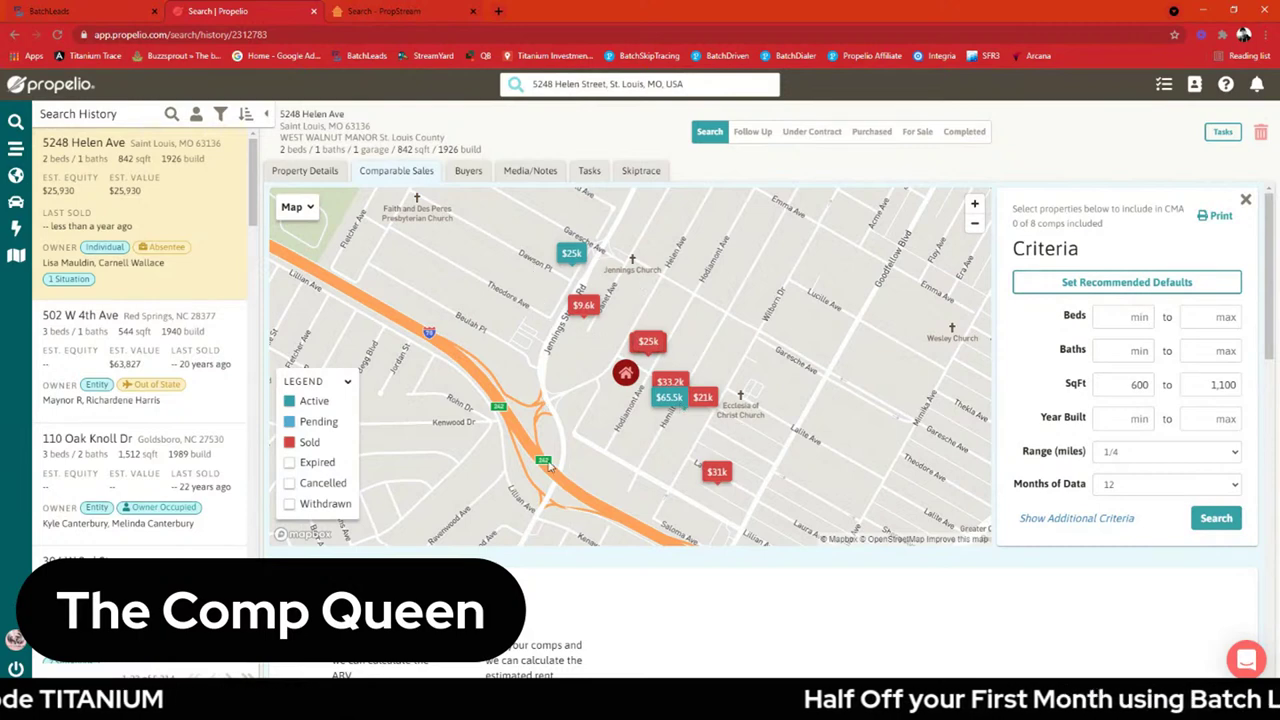
{"action": "scroll", "coordinate": [555, 465], "scroll_direction": "down", "scroll_amount": 2}
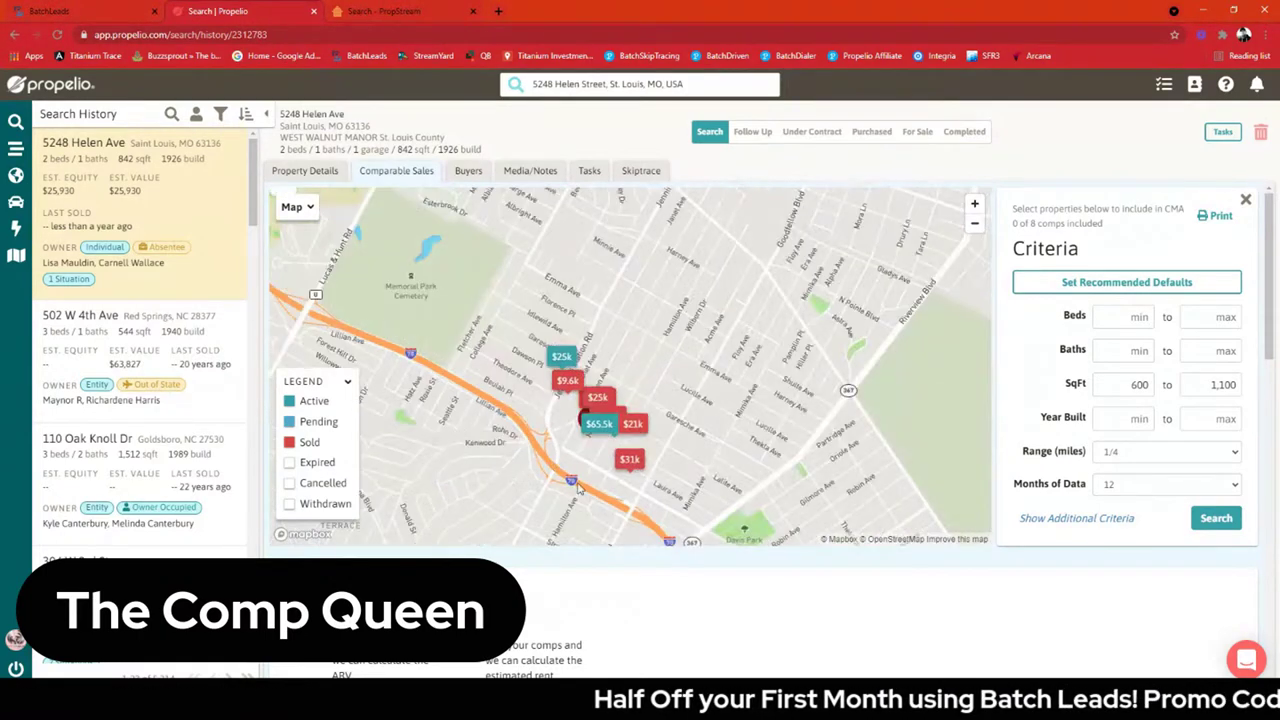
{"action": "left_click_drag", "start_coordinate": [722, 444], "coordinate": [704, 359]}
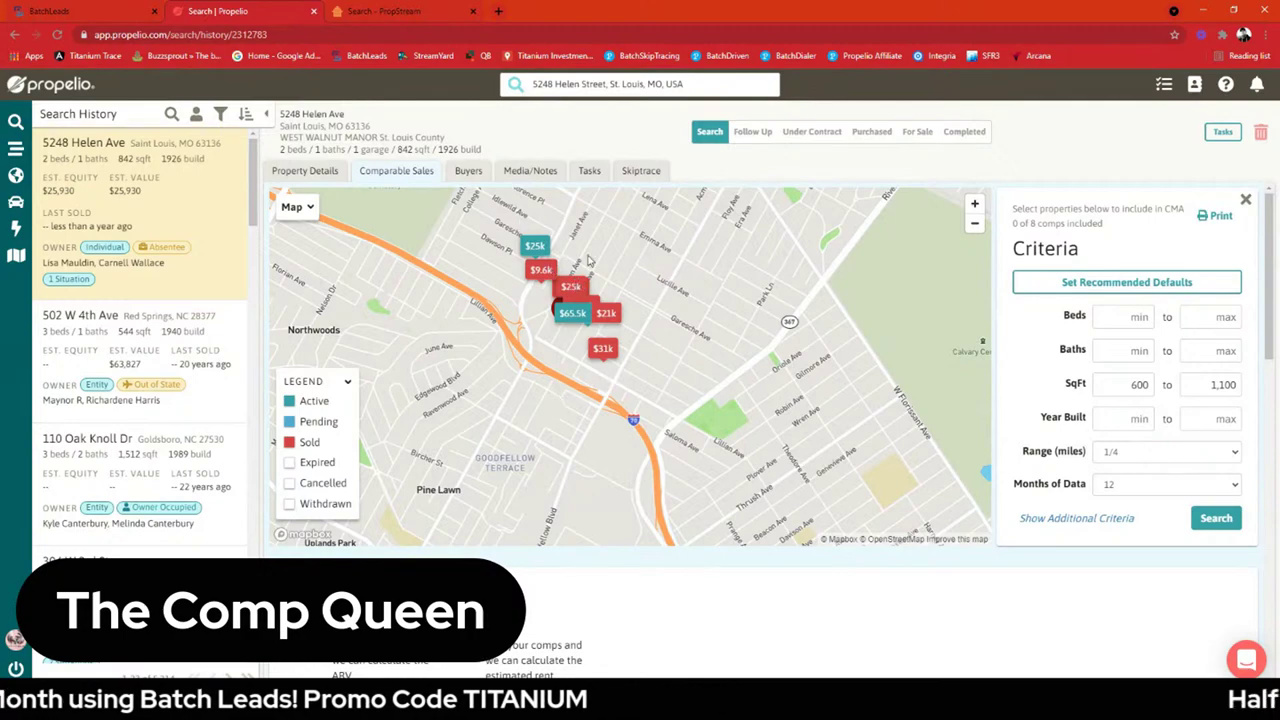
{"action": "scroll", "coordinate": [900, 597], "scroll_direction": "down", "scroll_amount": 2}
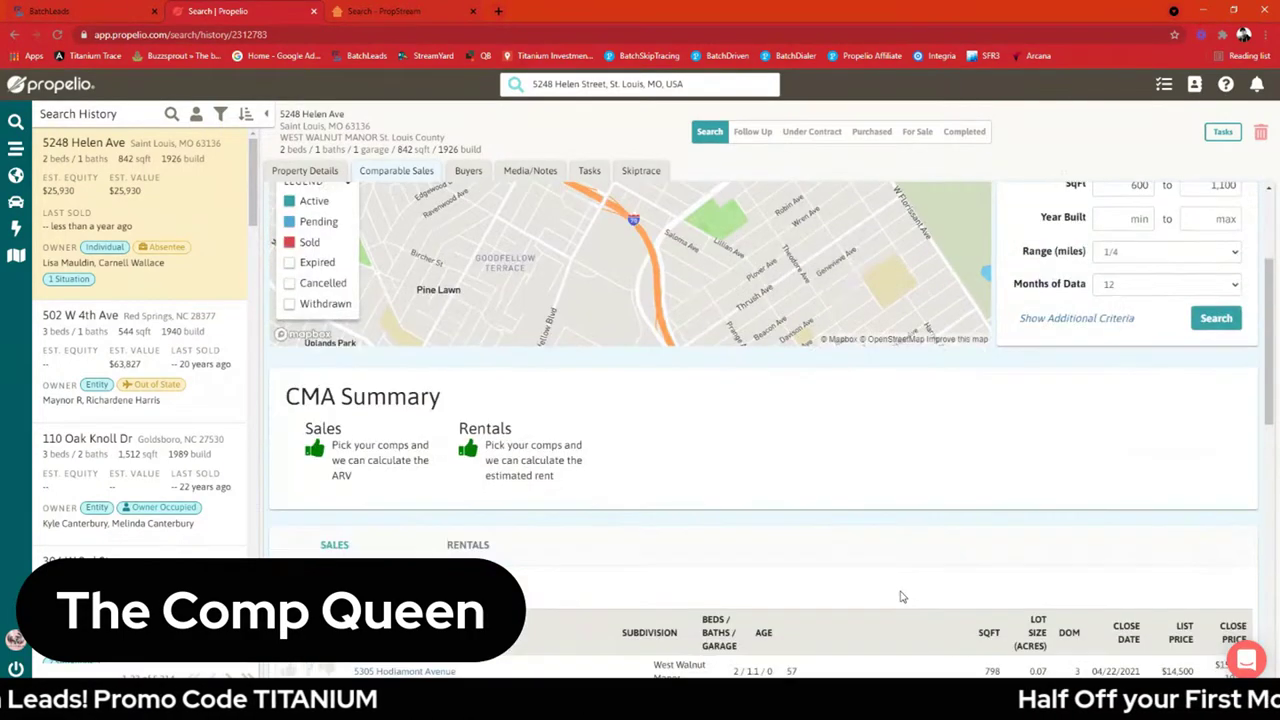
{"action": "scroll", "coordinate": [900, 597], "scroll_direction": "down", "scroll_amount": 3}
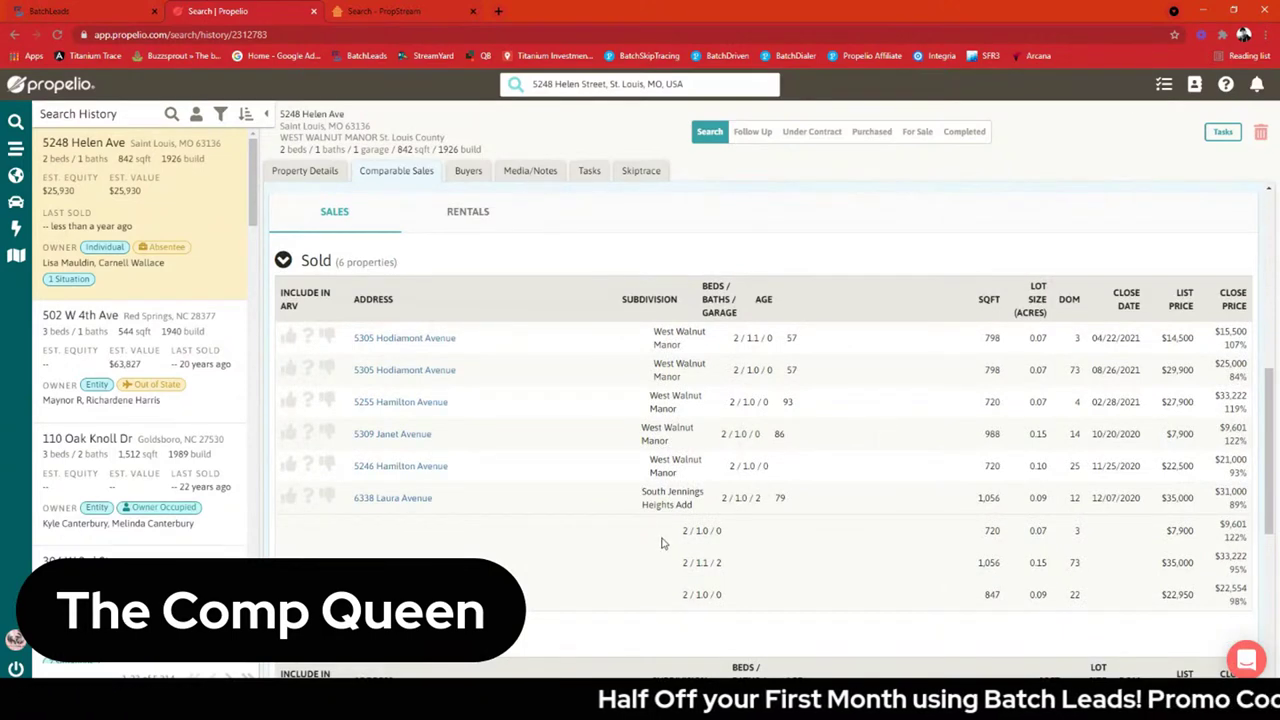
{"action": "scroll", "coordinate": [665, 544], "scroll_direction": "down", "scroll_amount": 3}
{"action": "scroll", "coordinate": [673, 545], "scroll_direction": "down", "scroll_amount": 2}
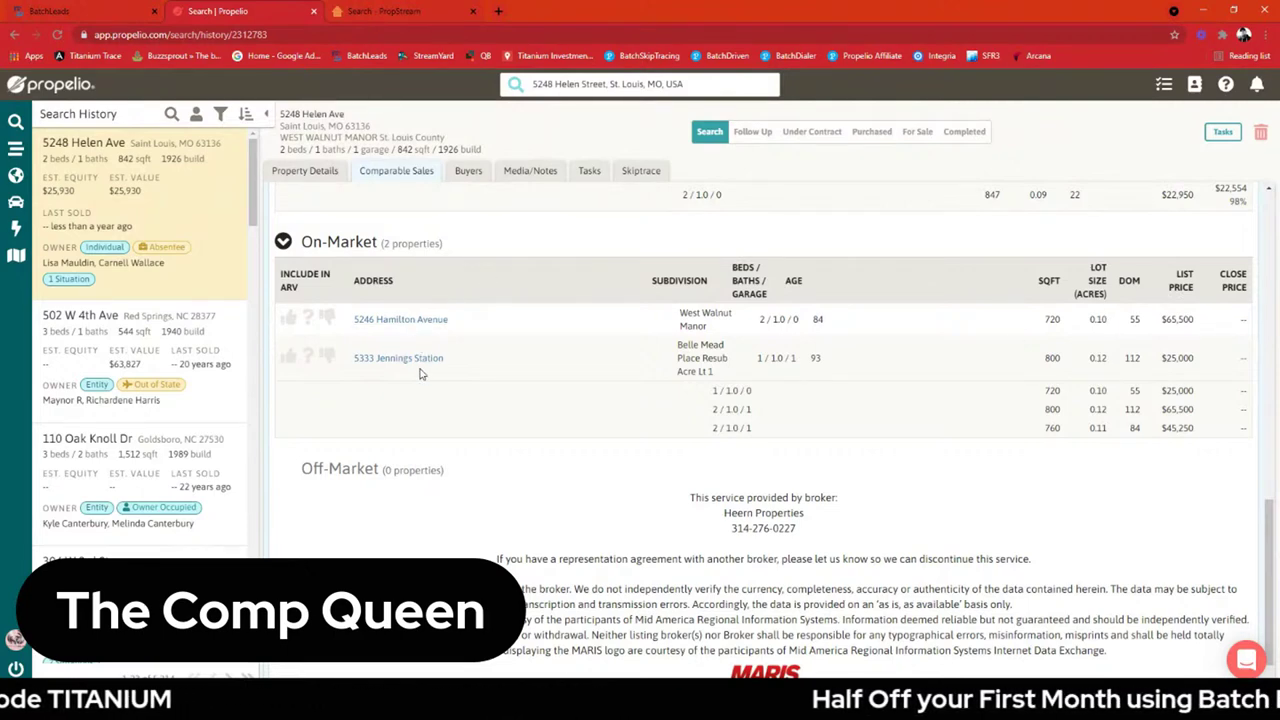
{"action": "left_click", "coordinate": [447, 320]}
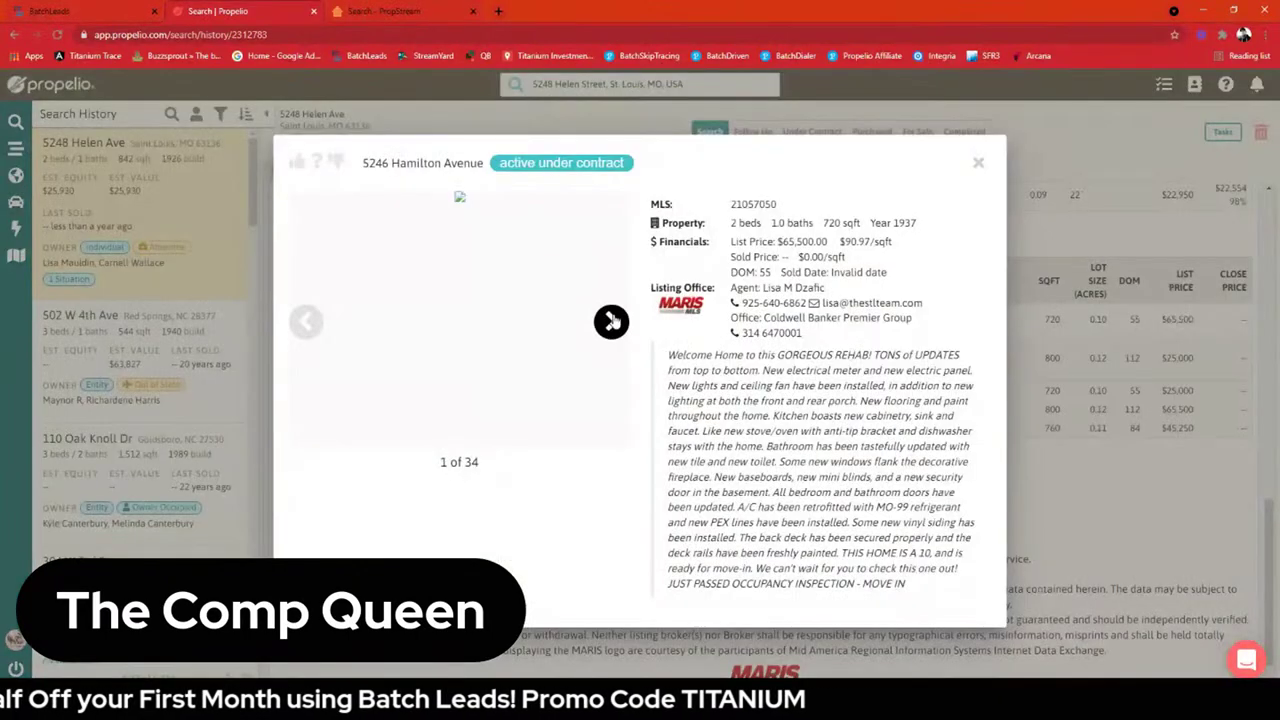
{"action": "left_click", "coordinate": [613, 320]}
{"action": "left_click", "coordinate": [613, 320]}
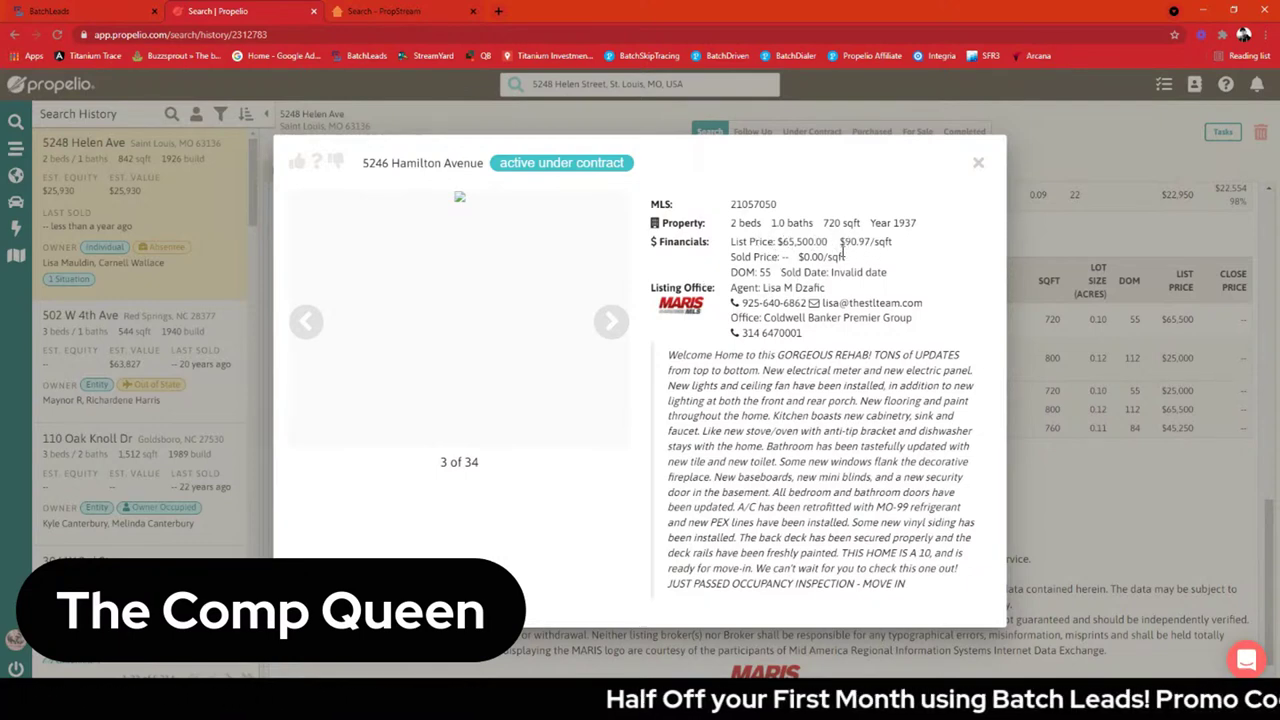
{"action": "left_click", "coordinate": [975, 163]}
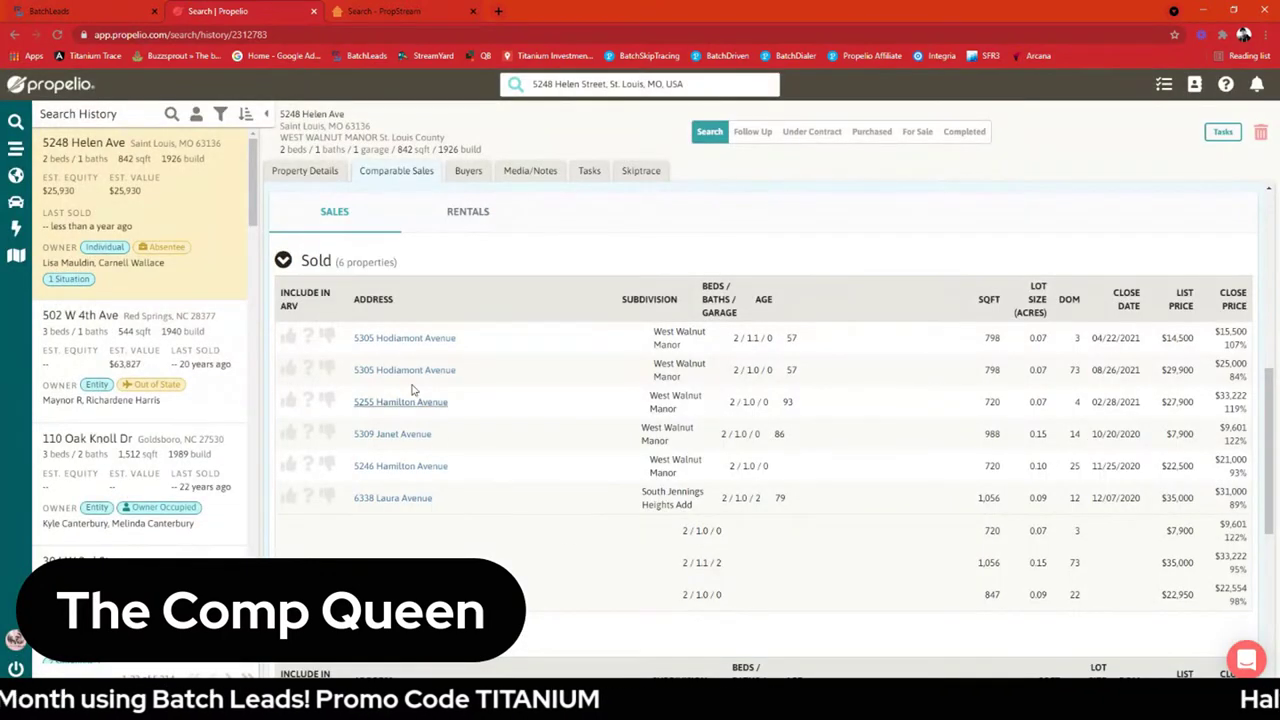
{"action": "scroll", "coordinate": [545, 266], "scroll_direction": "up", "scroll_amount": 3}
{"action": "scroll", "coordinate": [545, 266], "scroll_direction": "up", "scroll_amount": 3}
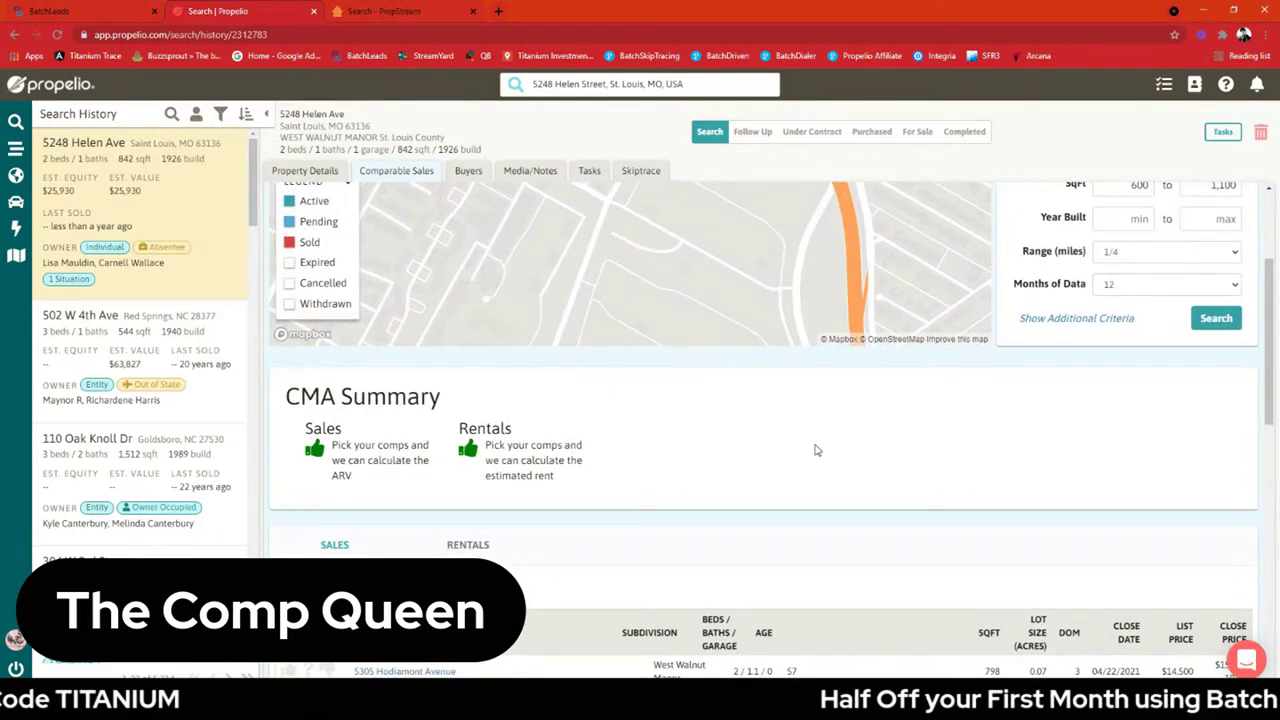
{"action": "scroll", "coordinate": [815, 450], "scroll_direction": "up", "scroll_amount": 2}
{"action": "left_click", "coordinate": [975, 227]}
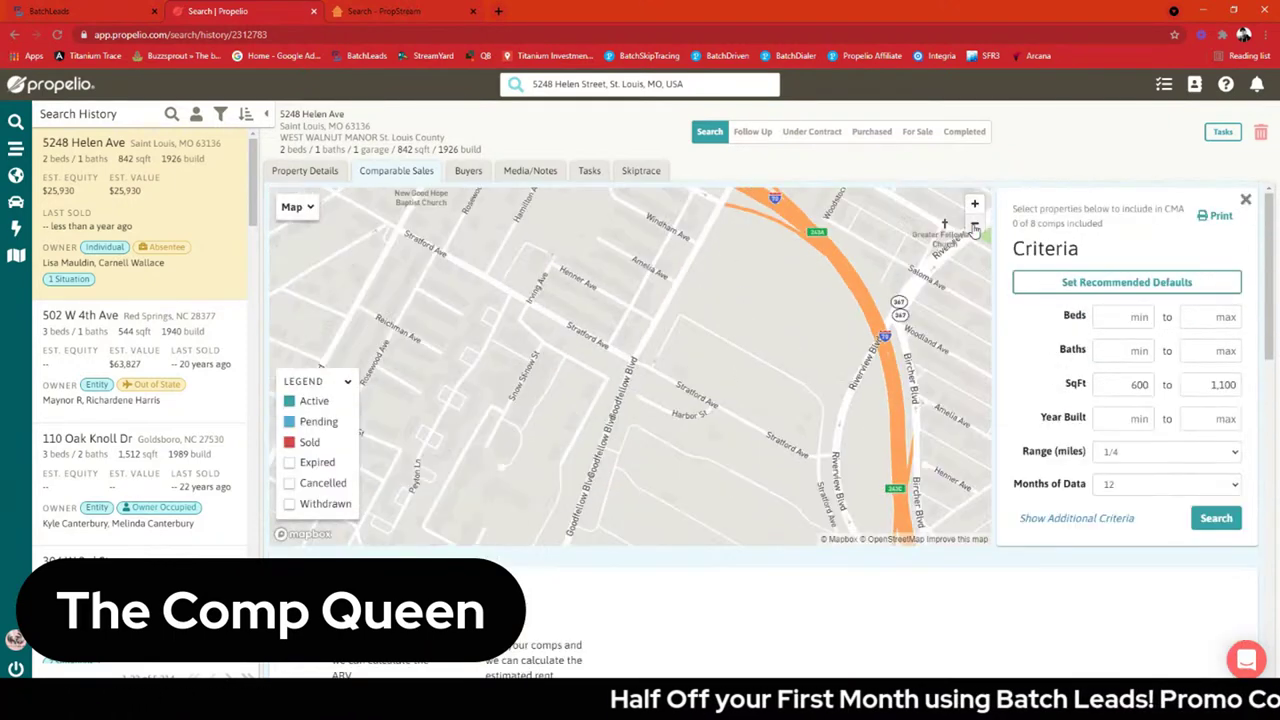
{"action": "scroll", "coordinate": [775, 335], "scroll_direction": "up", "scroll_amount": 3}
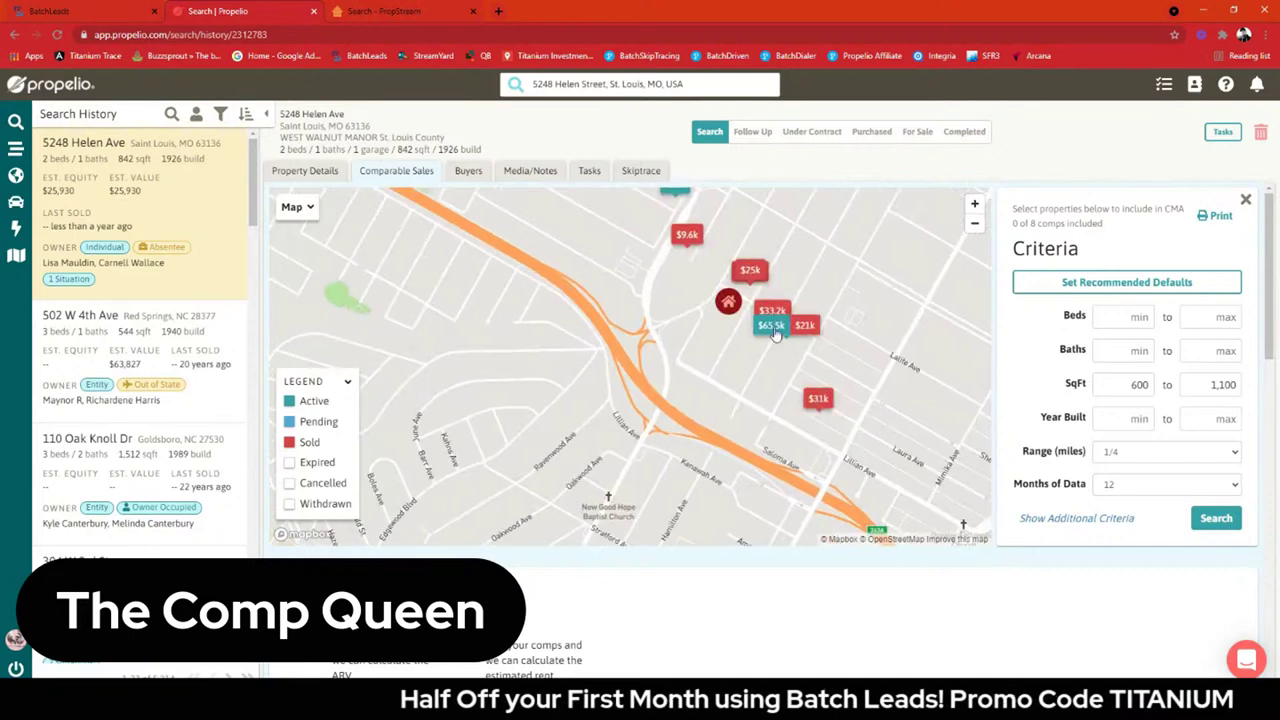
{"action": "left_click", "coordinate": [692, 240]}
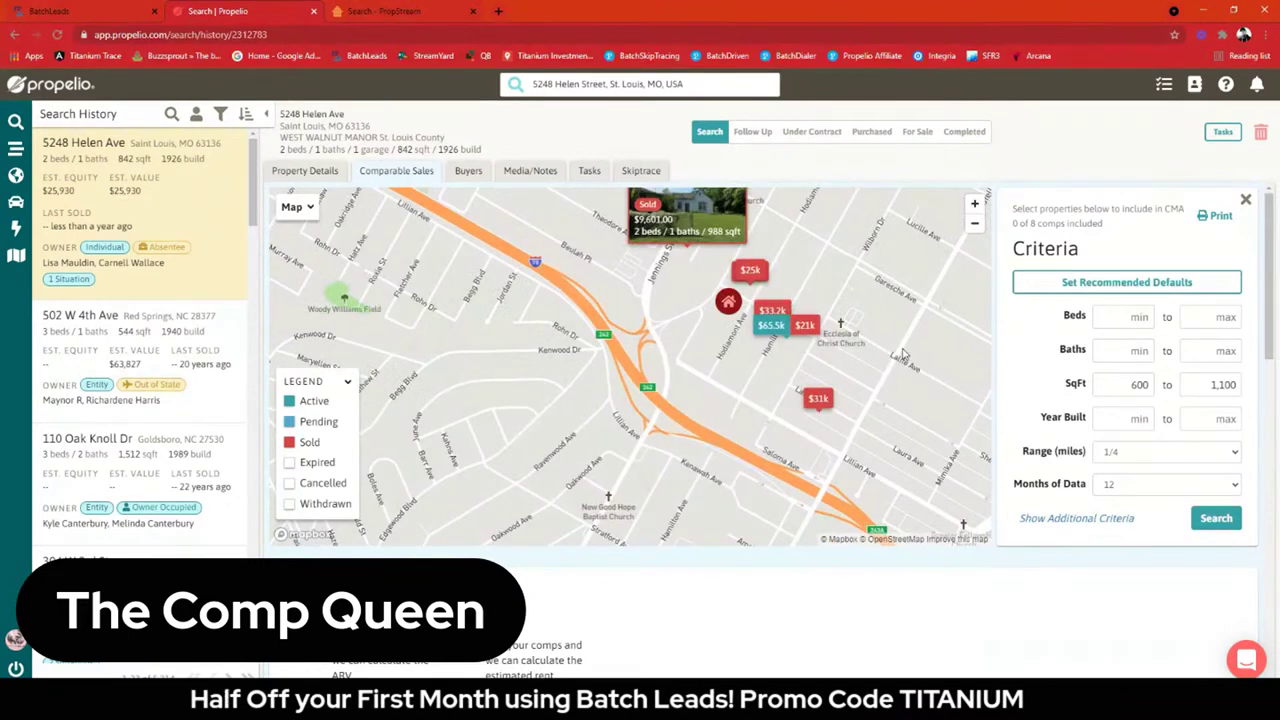
{"action": "scroll", "coordinate": [903, 352], "scroll_direction": "up", "scroll_amount": 1}
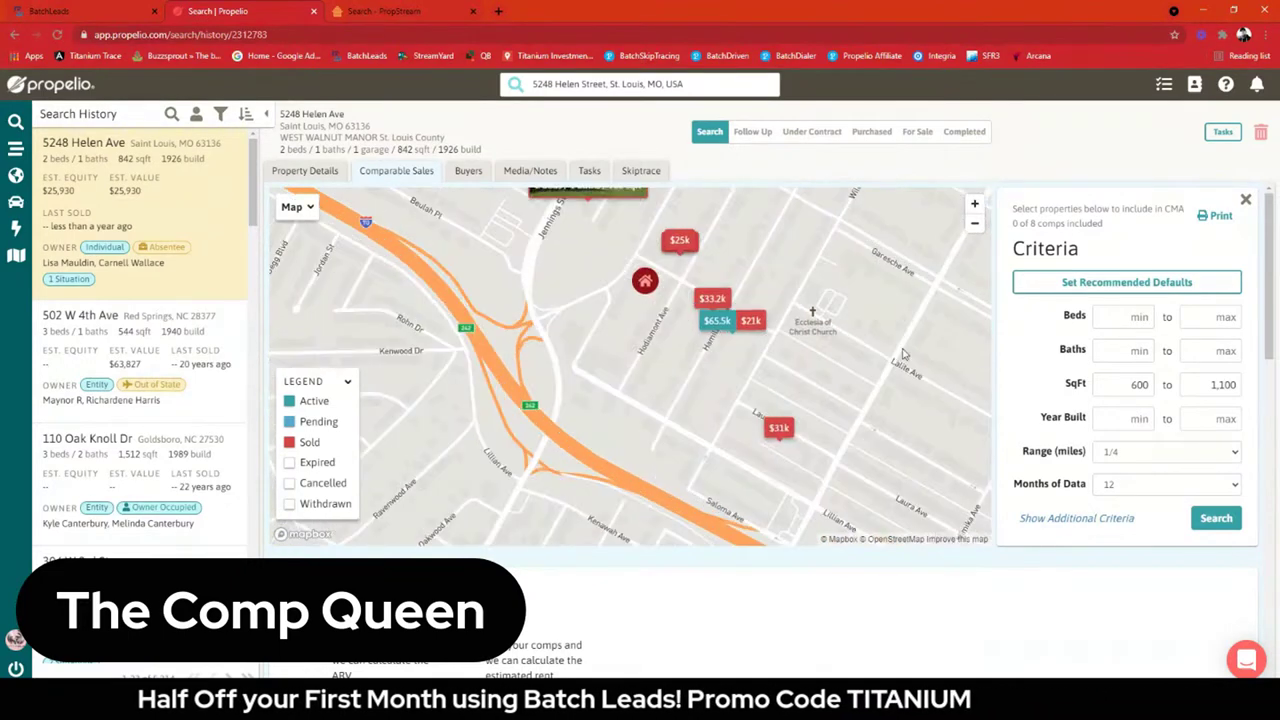
{"action": "left_click", "coordinate": [715, 322]}
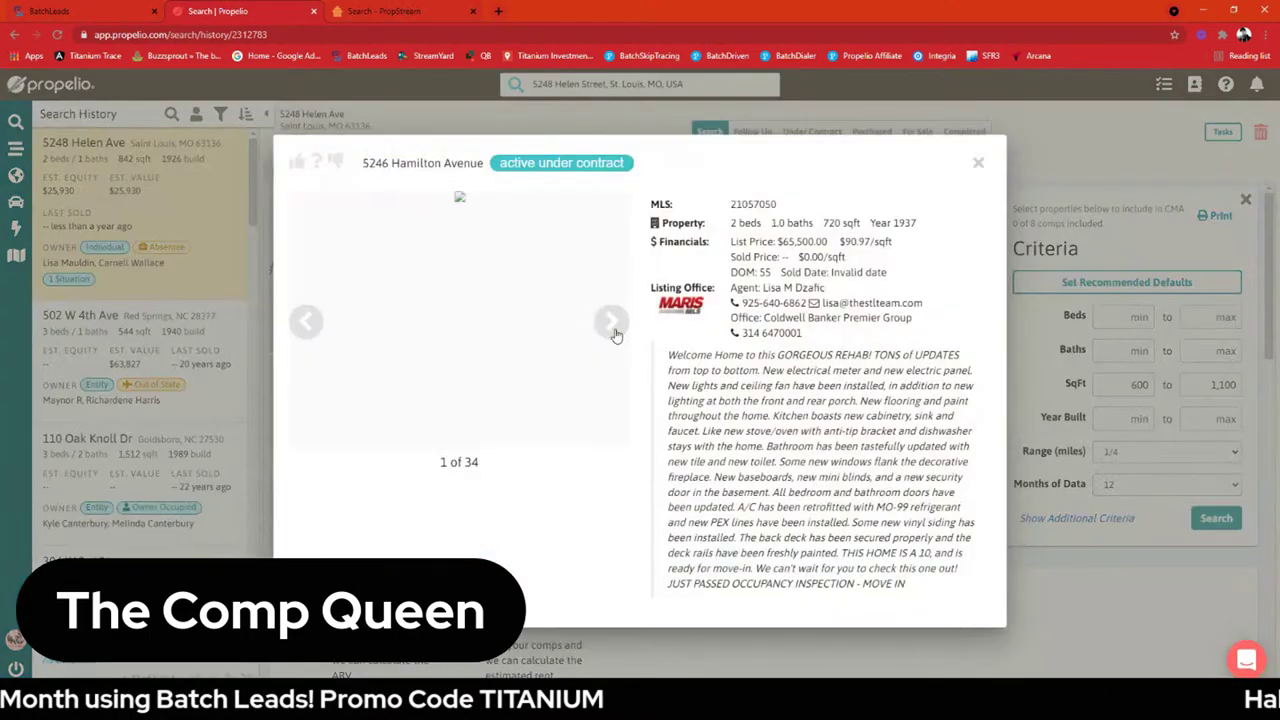
{"action": "left_click", "coordinate": [460, 199]}
{"action": "left_click", "coordinate": [460, 199]}
{"action": "left_click", "coordinate": [461, 200]}
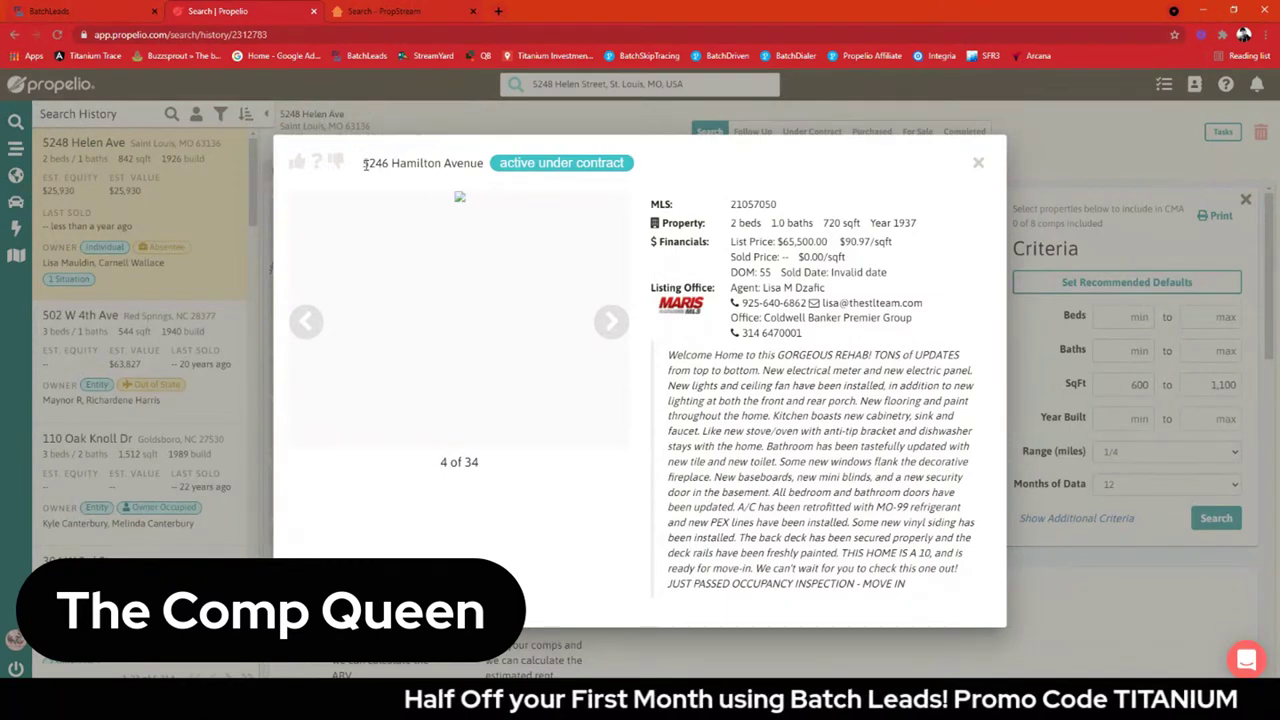
{"action": "left_click_drag", "start_coordinate": [366, 165], "coordinate": [487, 175]}
{"action": "right_click", "coordinate": [466, 166]}
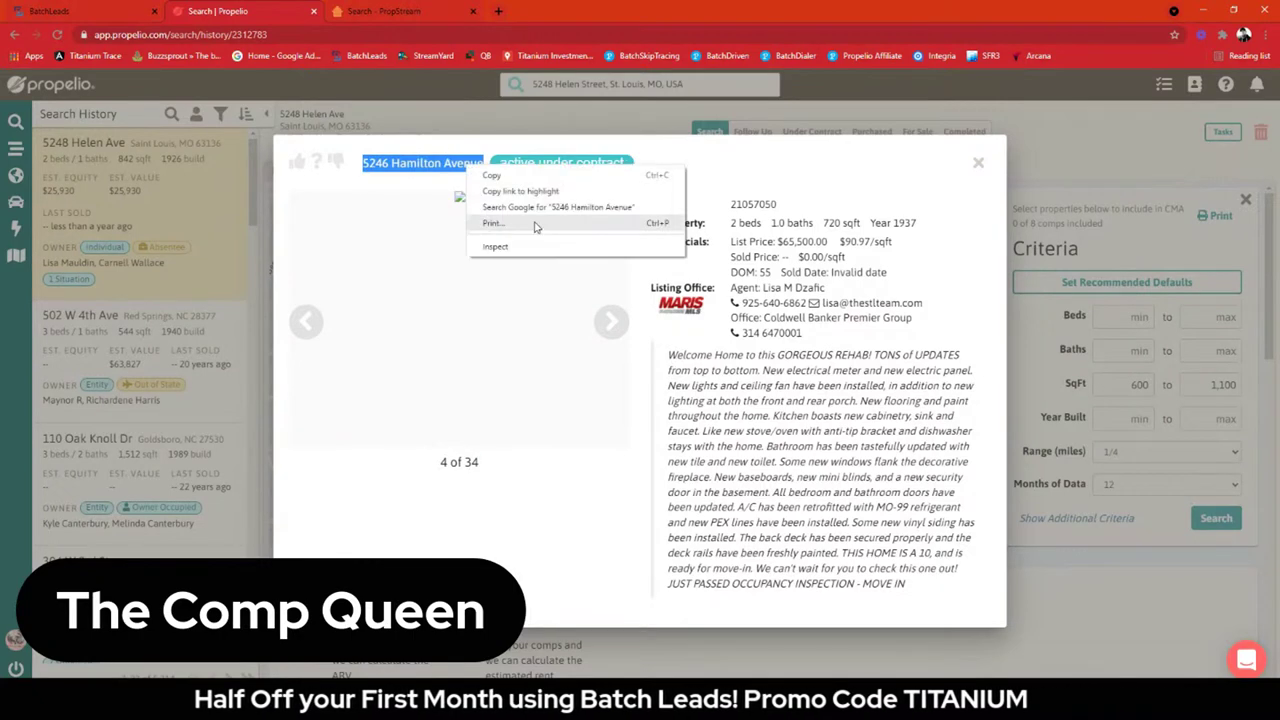
{"action": "left_click", "coordinate": [529, 207]}
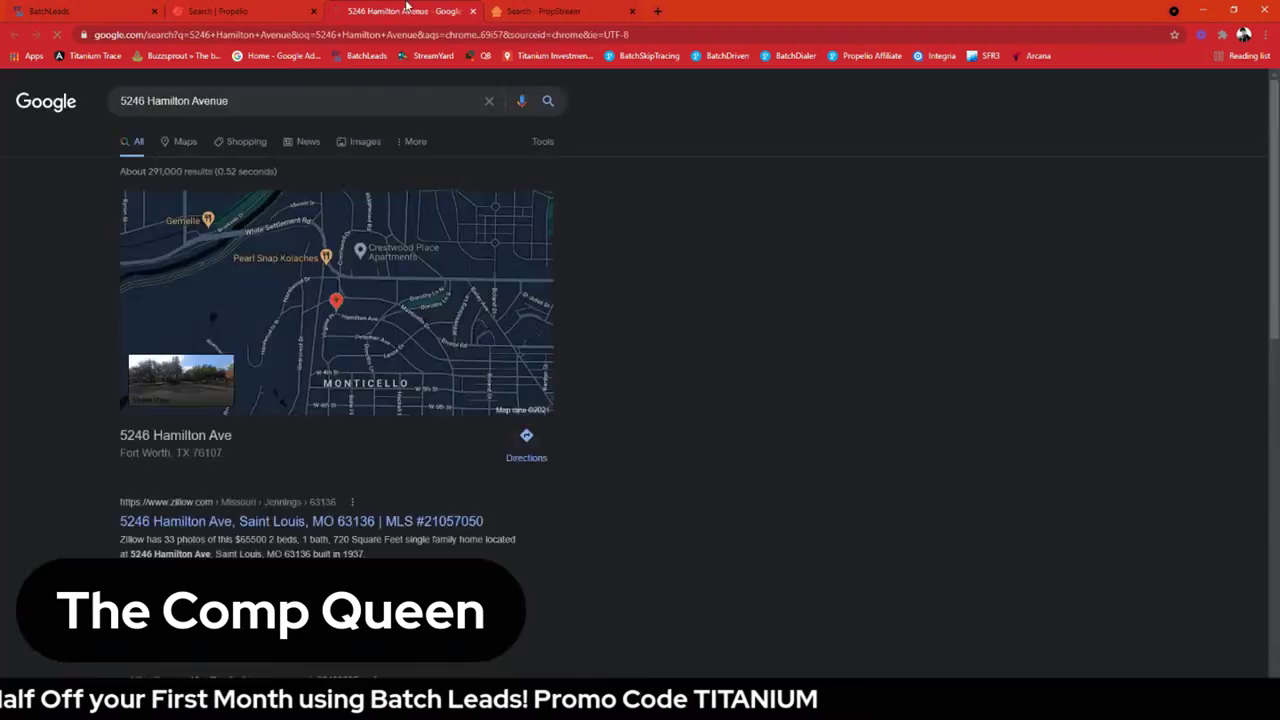
{"action": "left_click", "coordinate": [334, 104]}
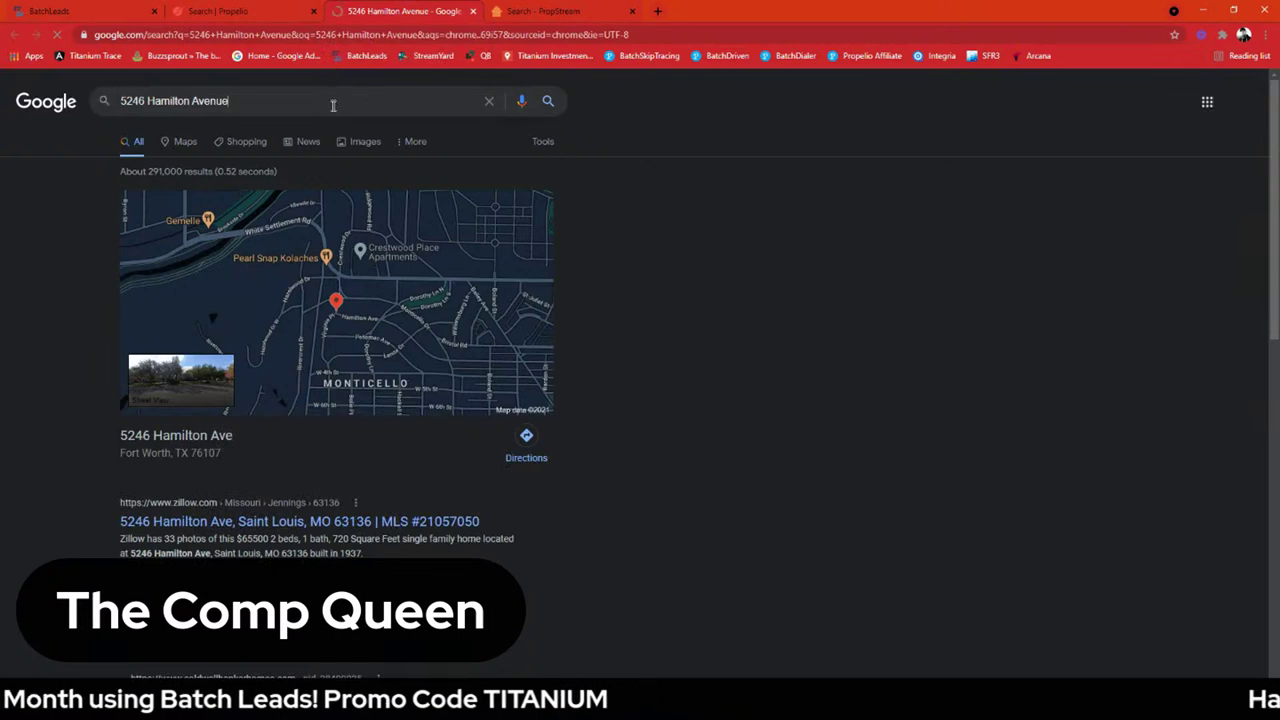
{"action": "type", "text": "st l"}
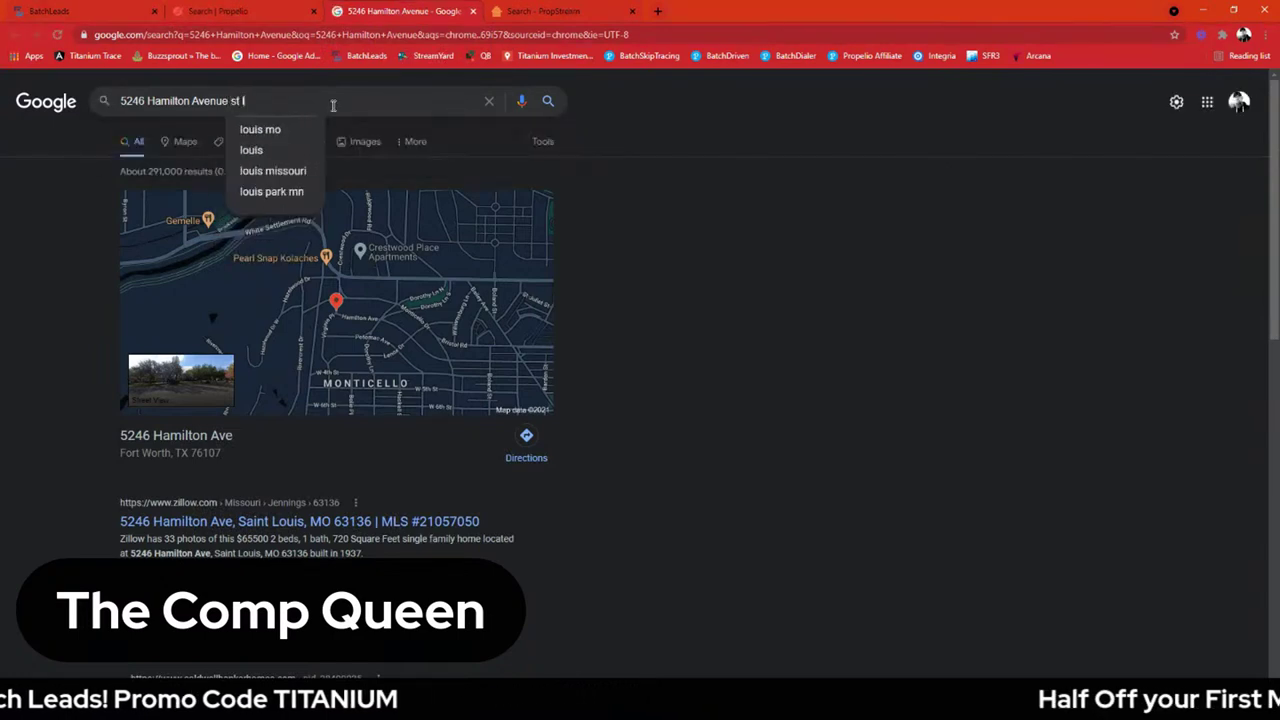
{"action": "type", "text": "ouis"}
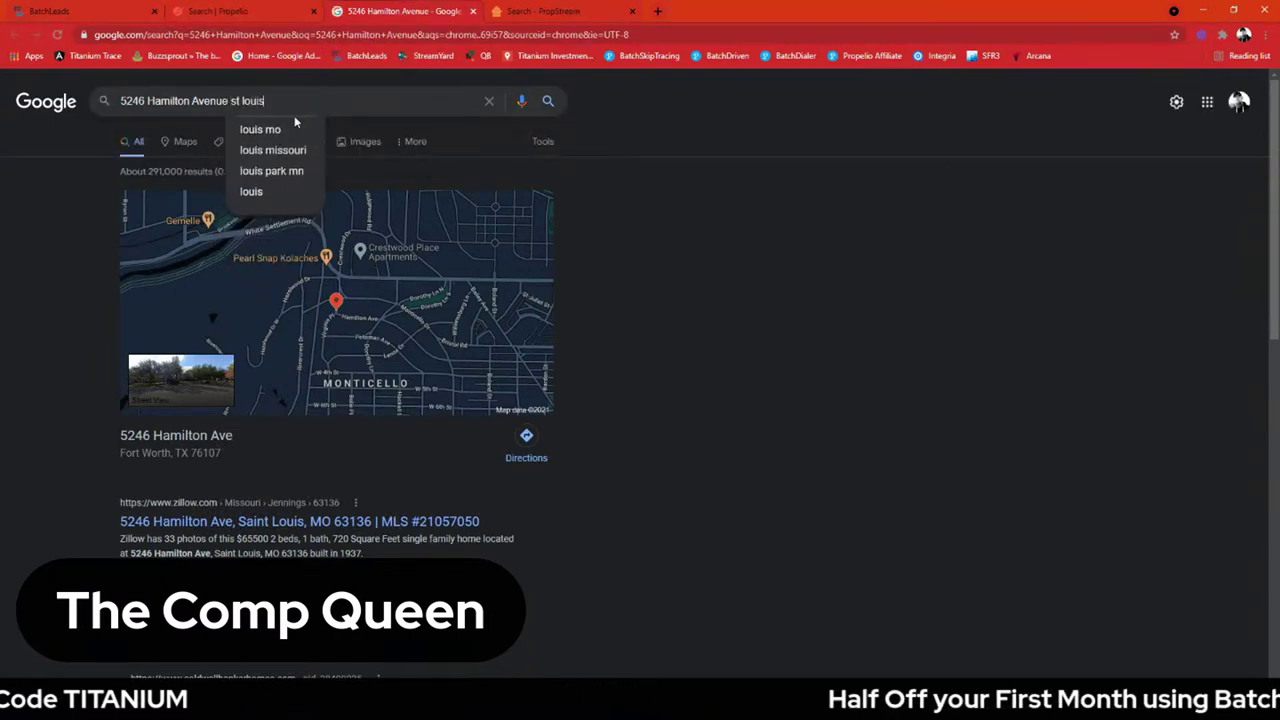
{"action": "left_click", "coordinate": [287, 130]}
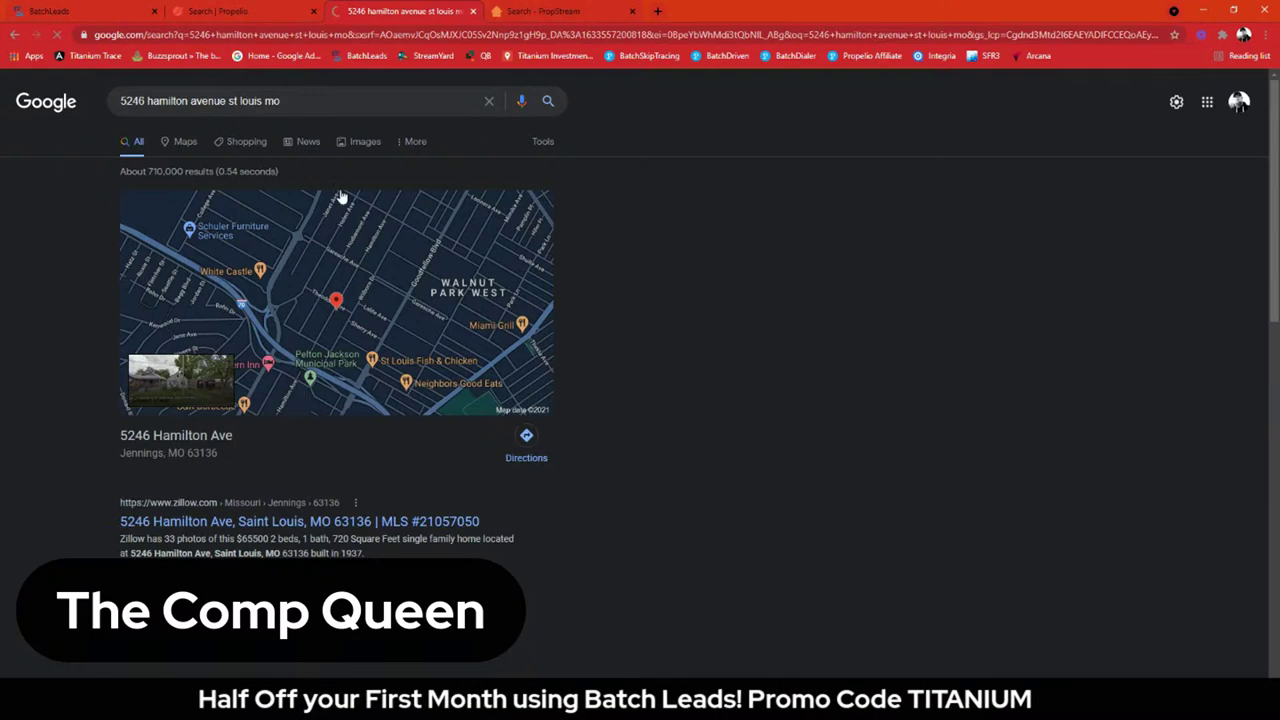
{"action": "left_click", "coordinate": [218, 11]}
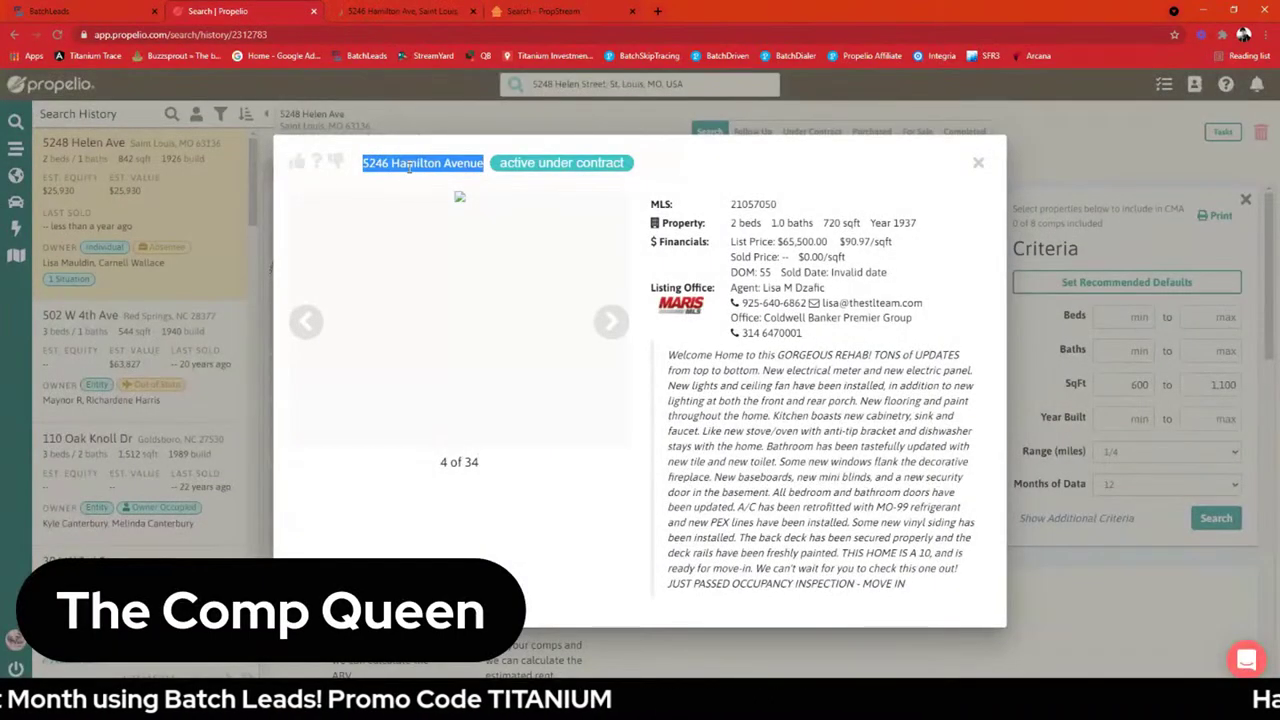
{"action": "left_click", "coordinate": [297, 163]}
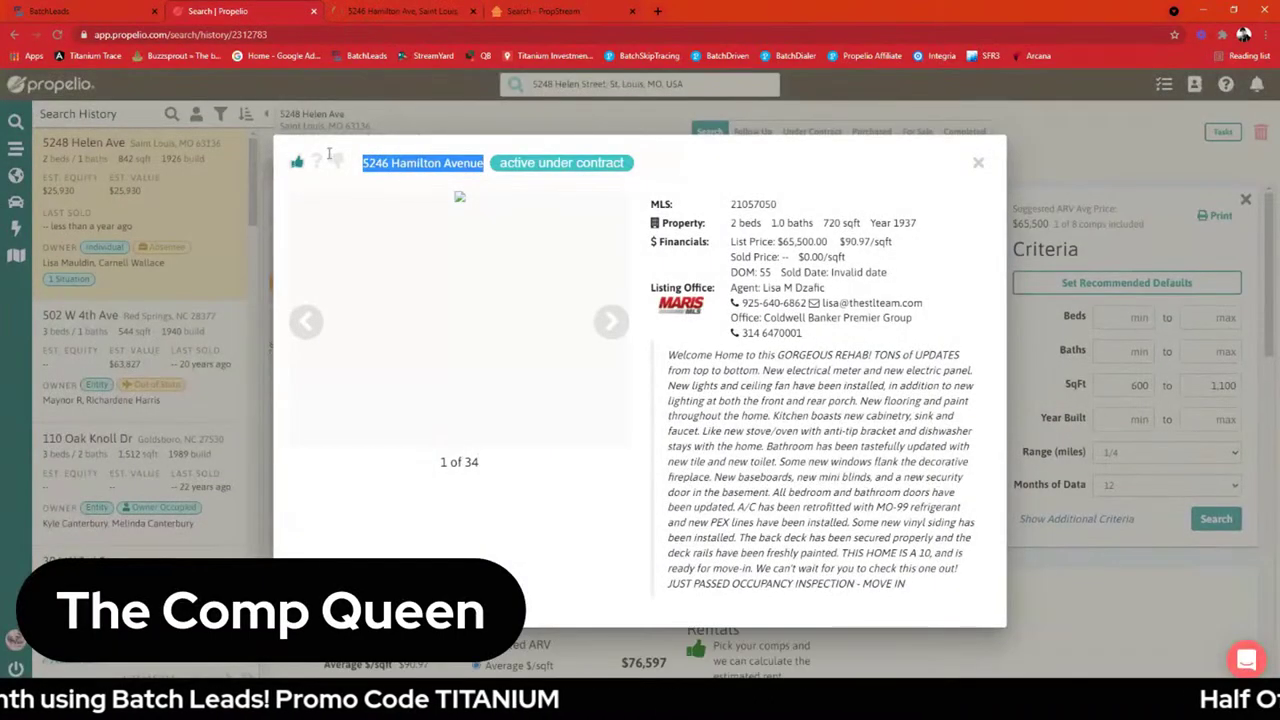
{"action": "left_click", "coordinate": [978, 163]}
{"action": "scroll", "coordinate": [577, 622], "scroll_direction": "down", "scroll_amount": 2}
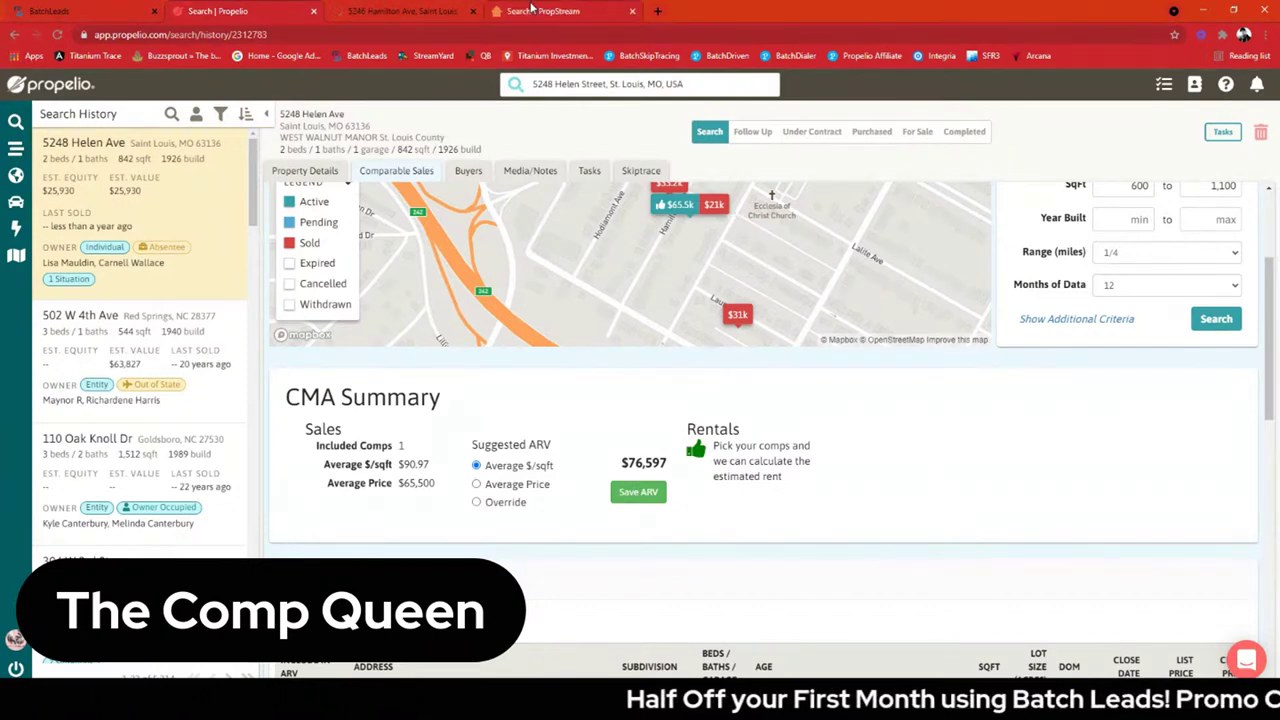
{"action": "left_click", "coordinate": [533, 8]}
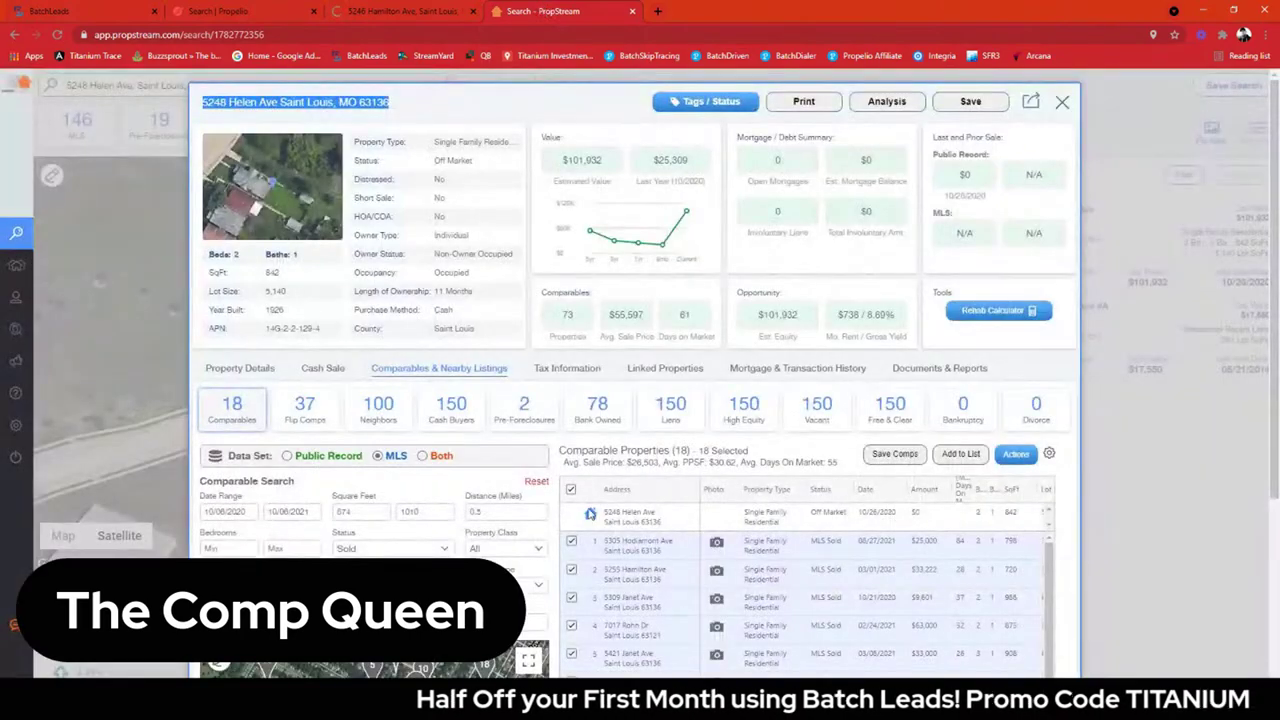
{"action": "scroll", "coordinate": [565, 447], "scroll_direction": "down", "scroll_amount": 1}
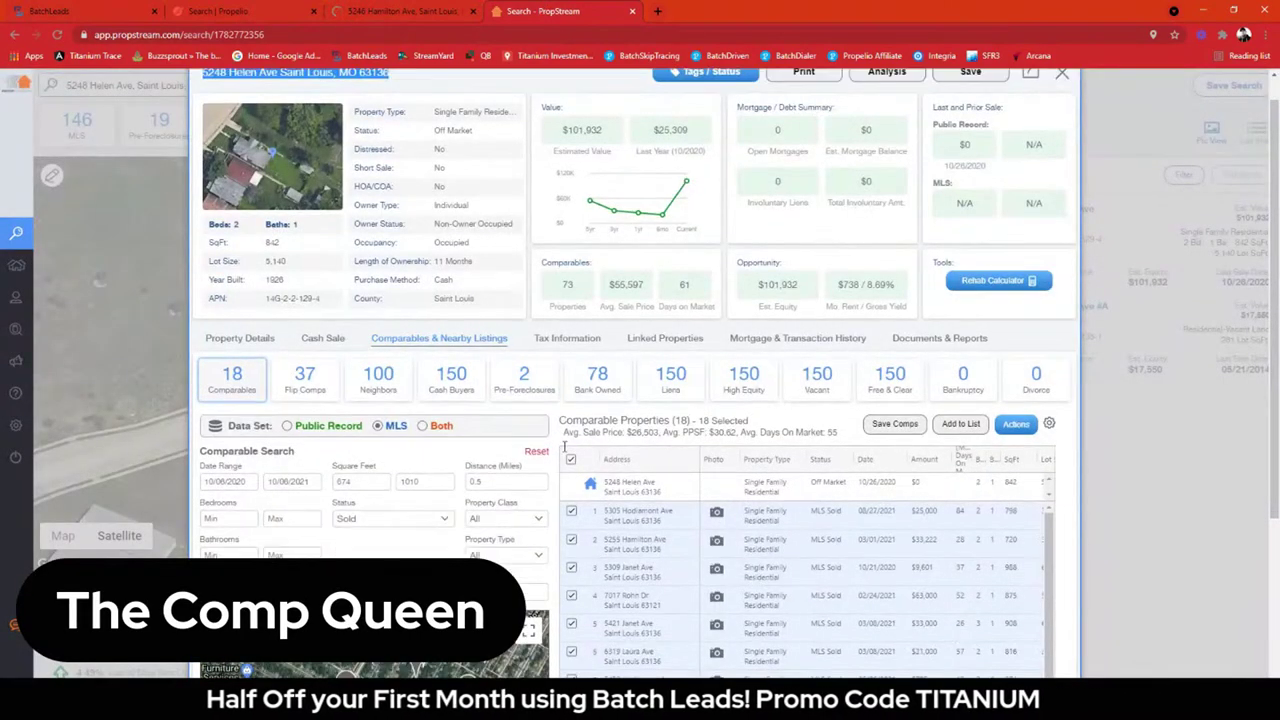
{"action": "scroll", "coordinate": [565, 447], "scroll_direction": "down", "scroll_amount": 3}
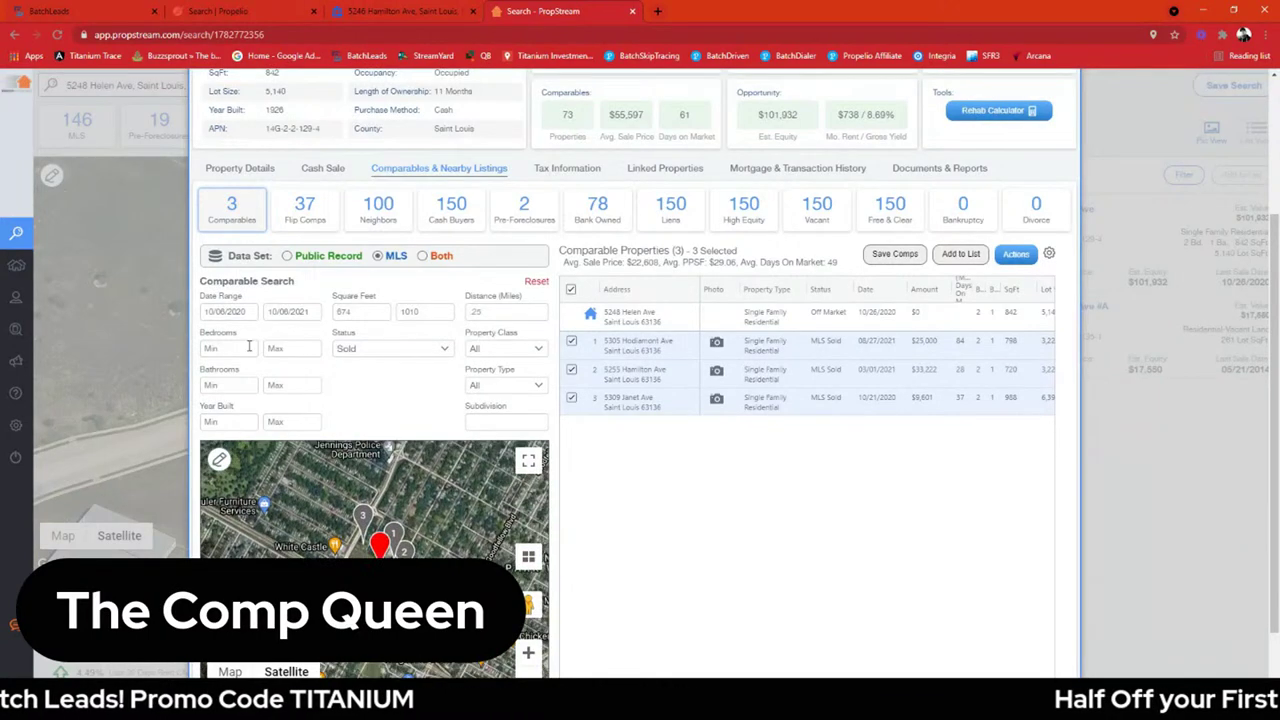
{"action": "left_click_drag", "start_coordinate": [361, 312], "coordinate": [343, 311]}
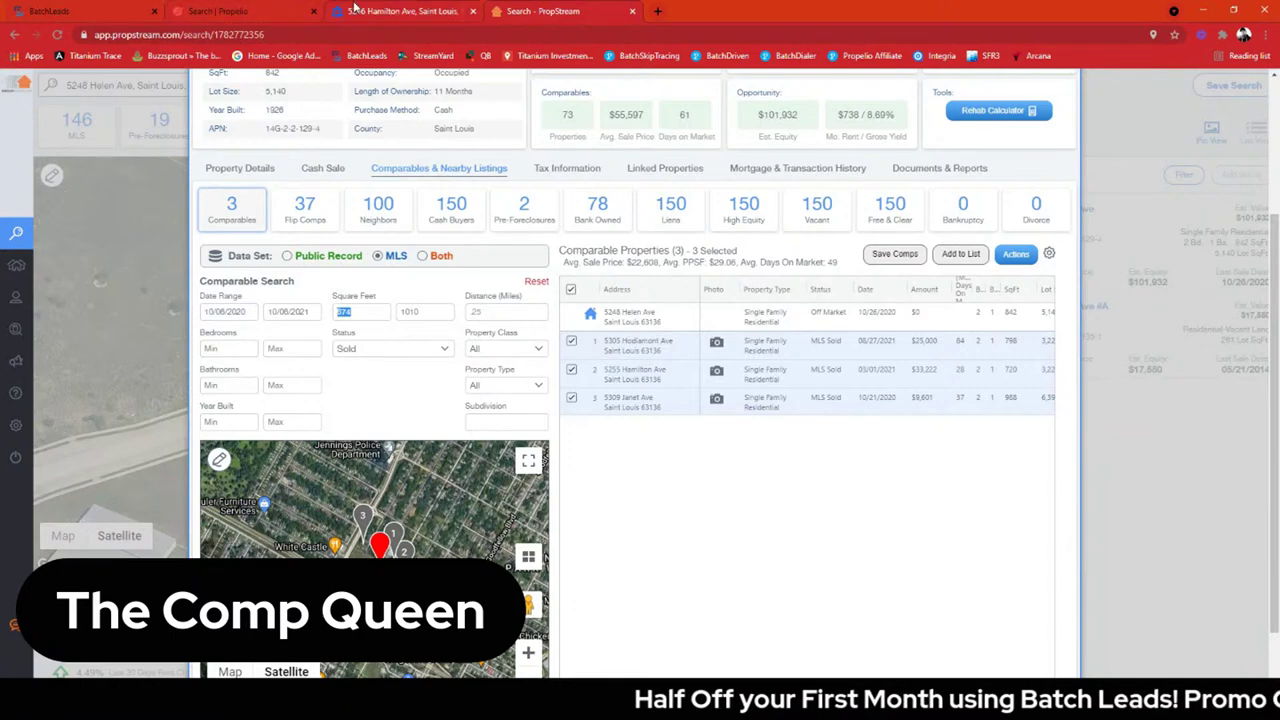
{"action": "left_click", "coordinate": [218, 11]}
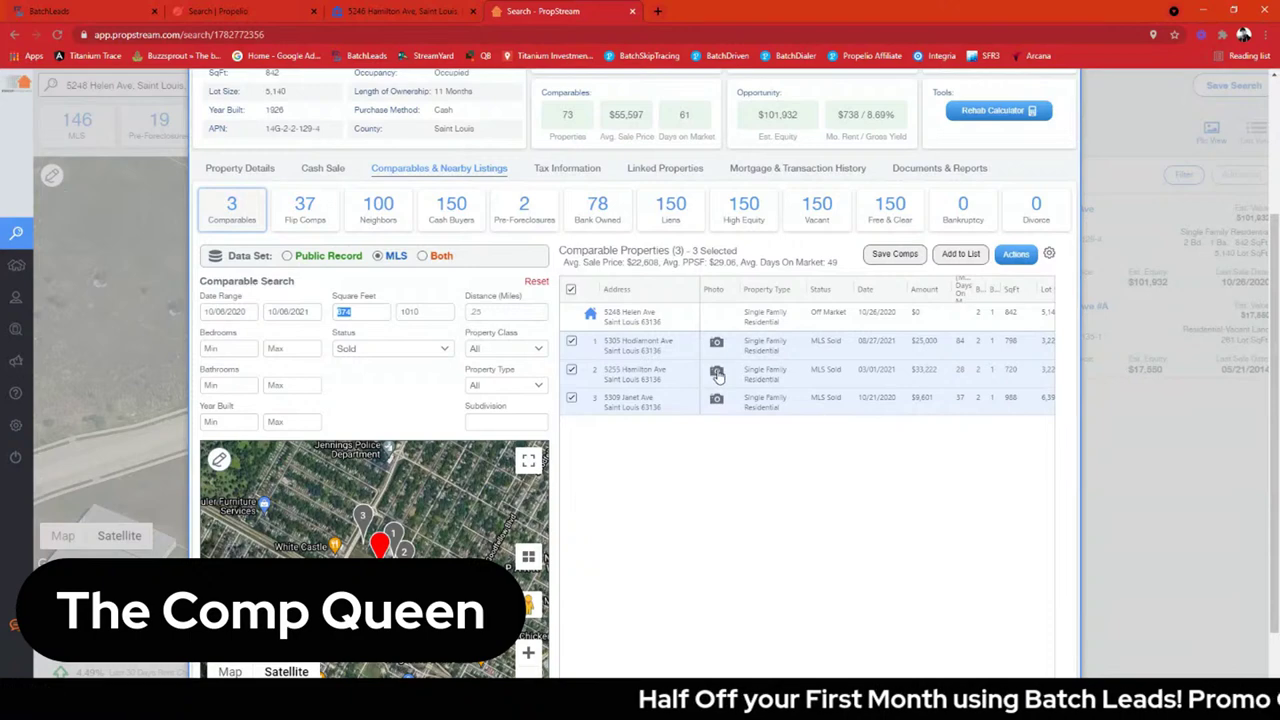
{"action": "left_click", "coordinate": [717, 373]}
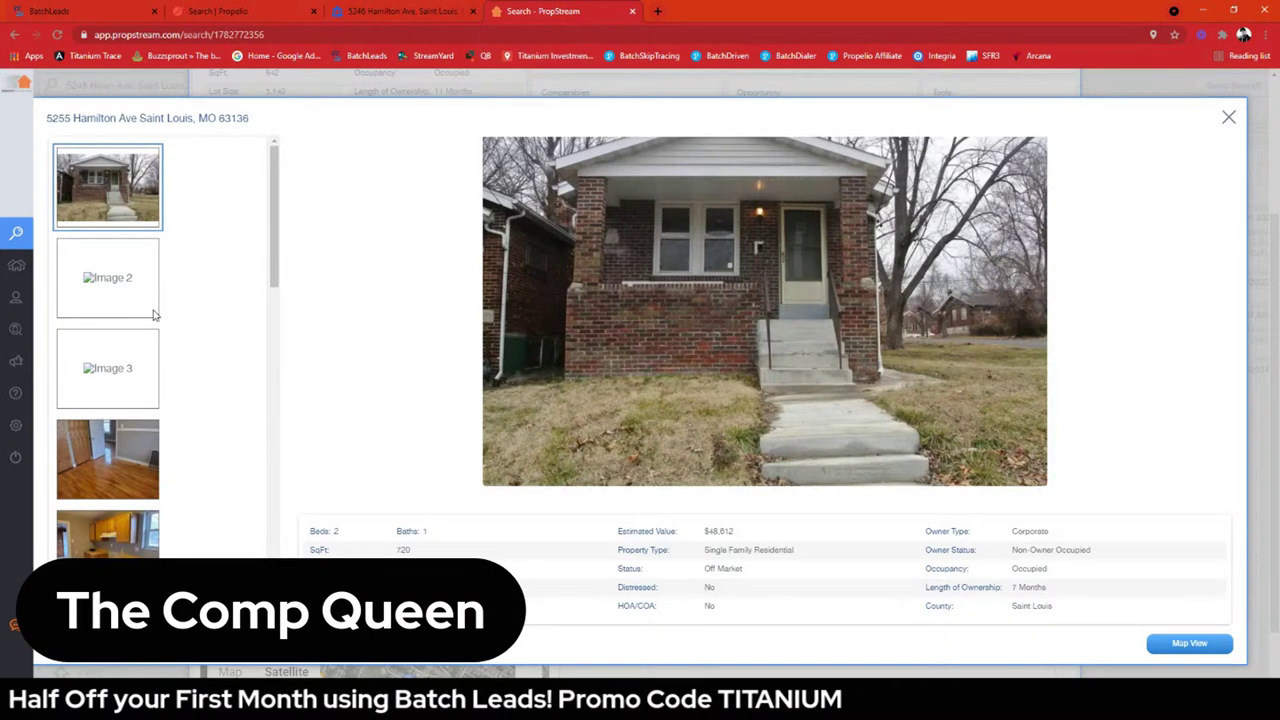
Enlarge the wood-floored room photo, scroll the thumbnails, then close the photo viewer.
{"action": "left_click", "coordinate": [141, 456]}
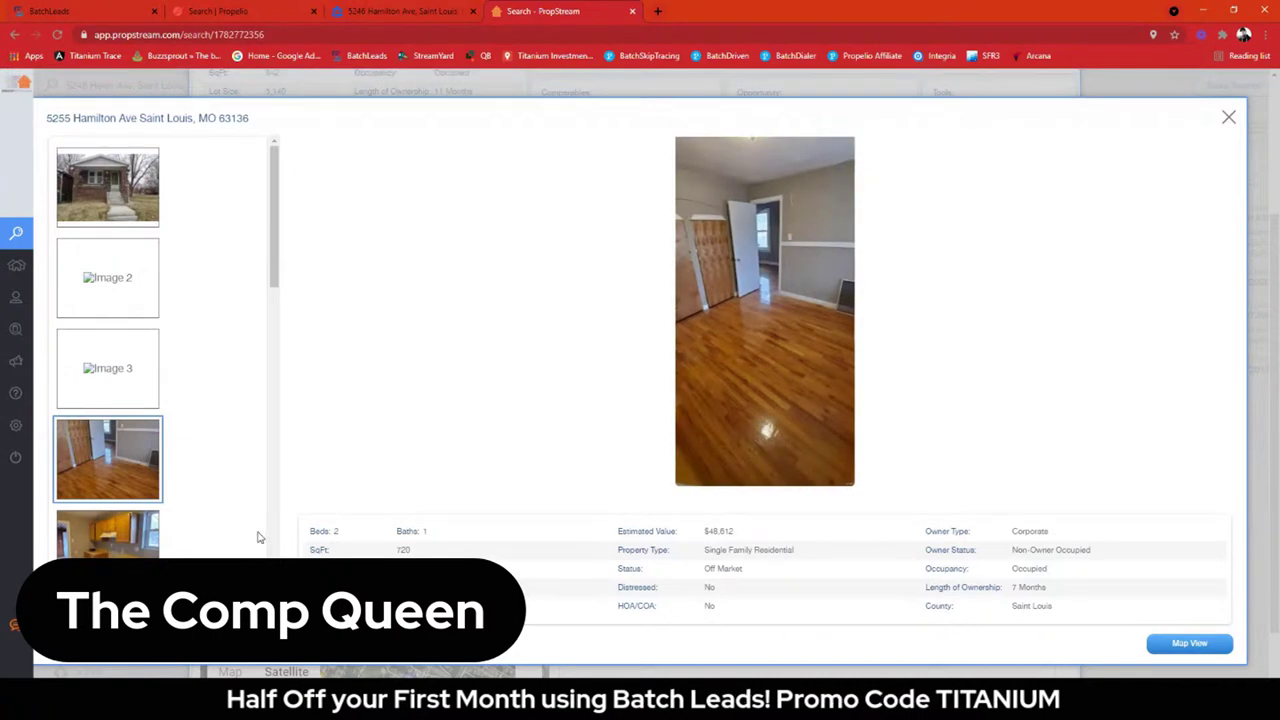
{"action": "scroll", "coordinate": [258, 538], "scroll_direction": "down", "scroll_amount": 5}
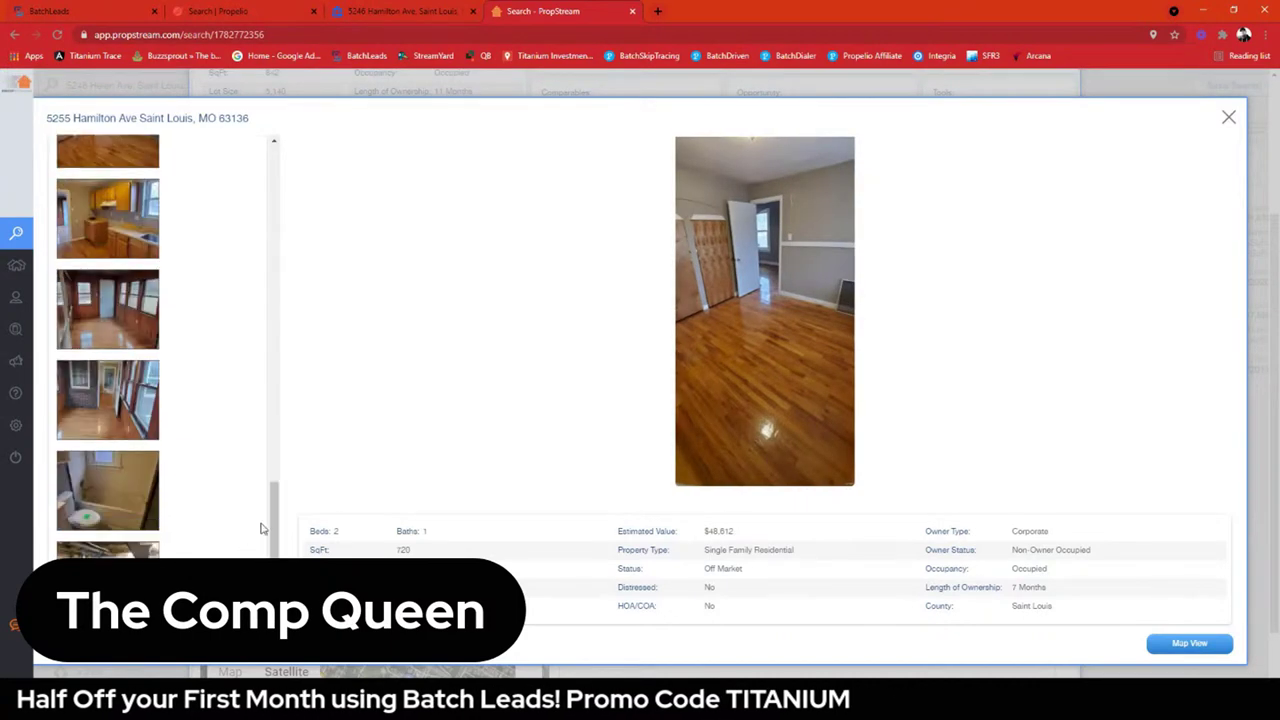
{"action": "left_click", "coordinate": [1229, 118]}
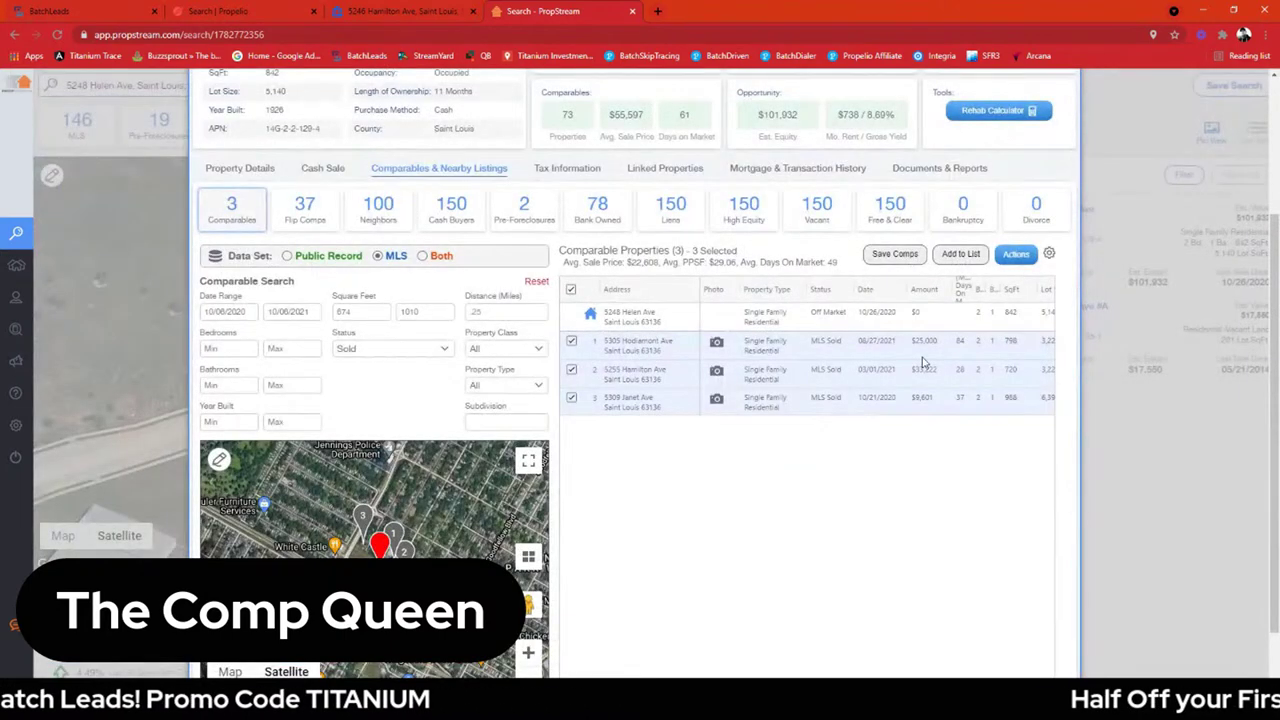
{"action": "left_click", "coordinate": [683, 385]}
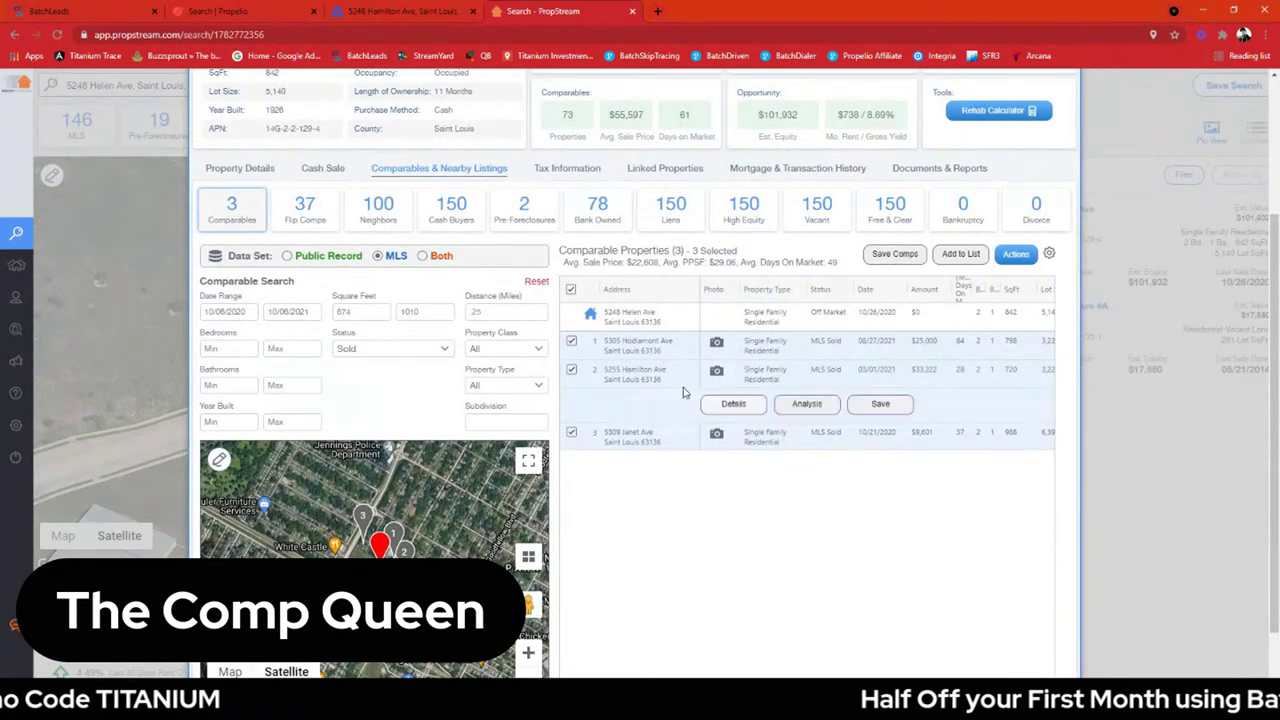
{"action": "left_click", "coordinate": [722, 405]}
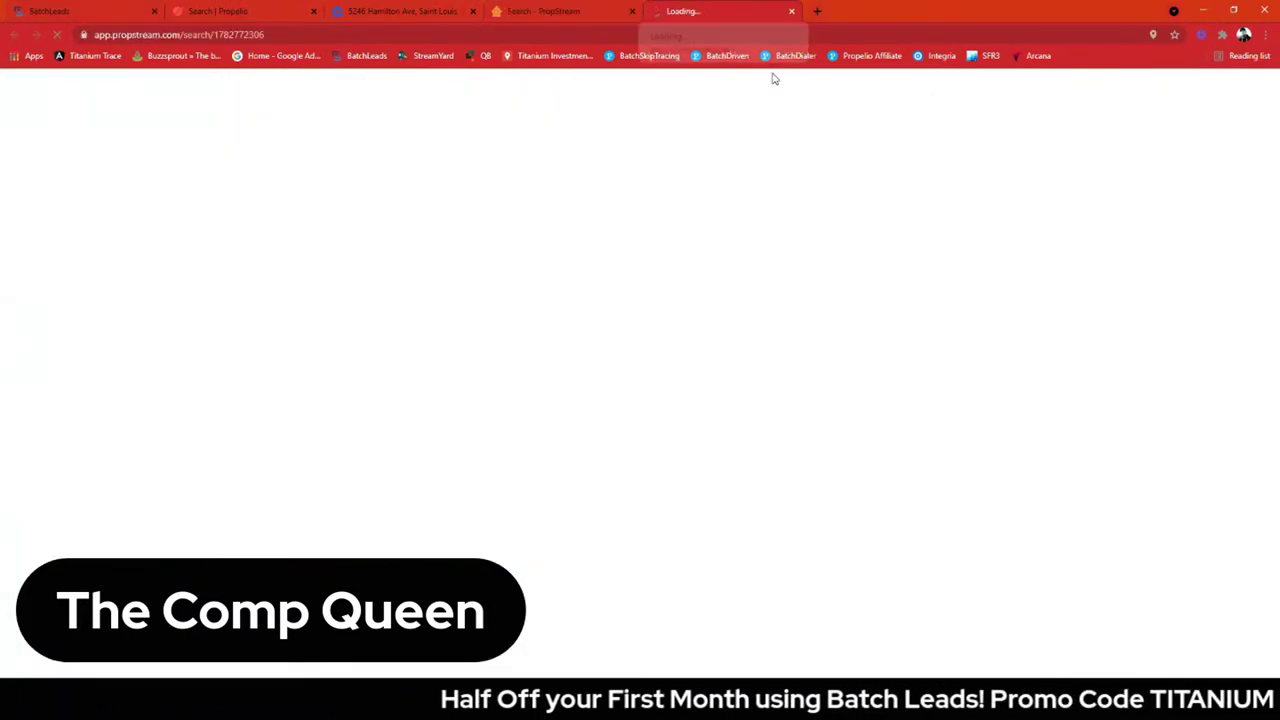
{"action": "left_click", "coordinate": [545, 11]}
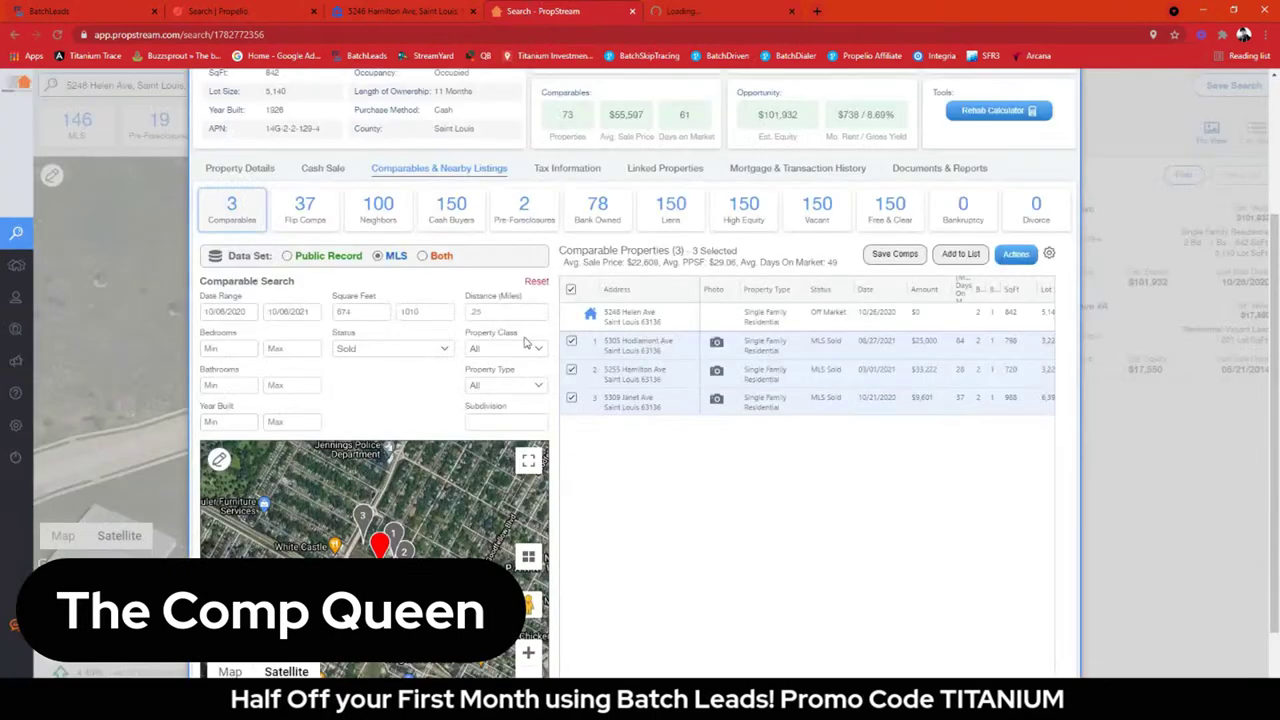
{"action": "left_click", "coordinate": [258, 172]}
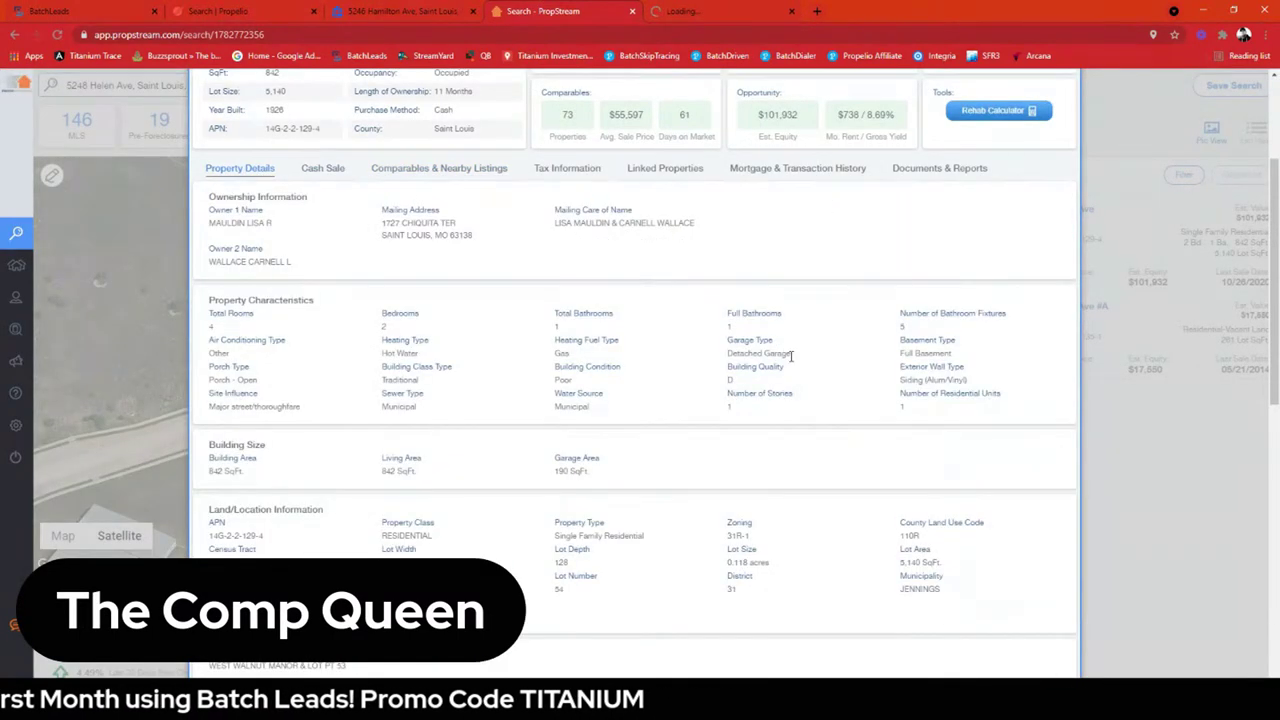
{"action": "left_click_drag", "start_coordinate": [798, 358], "coordinate": [746, 348]}
{"action": "left_click_drag", "start_coordinate": [955, 353], "coordinate": [900, 353]}
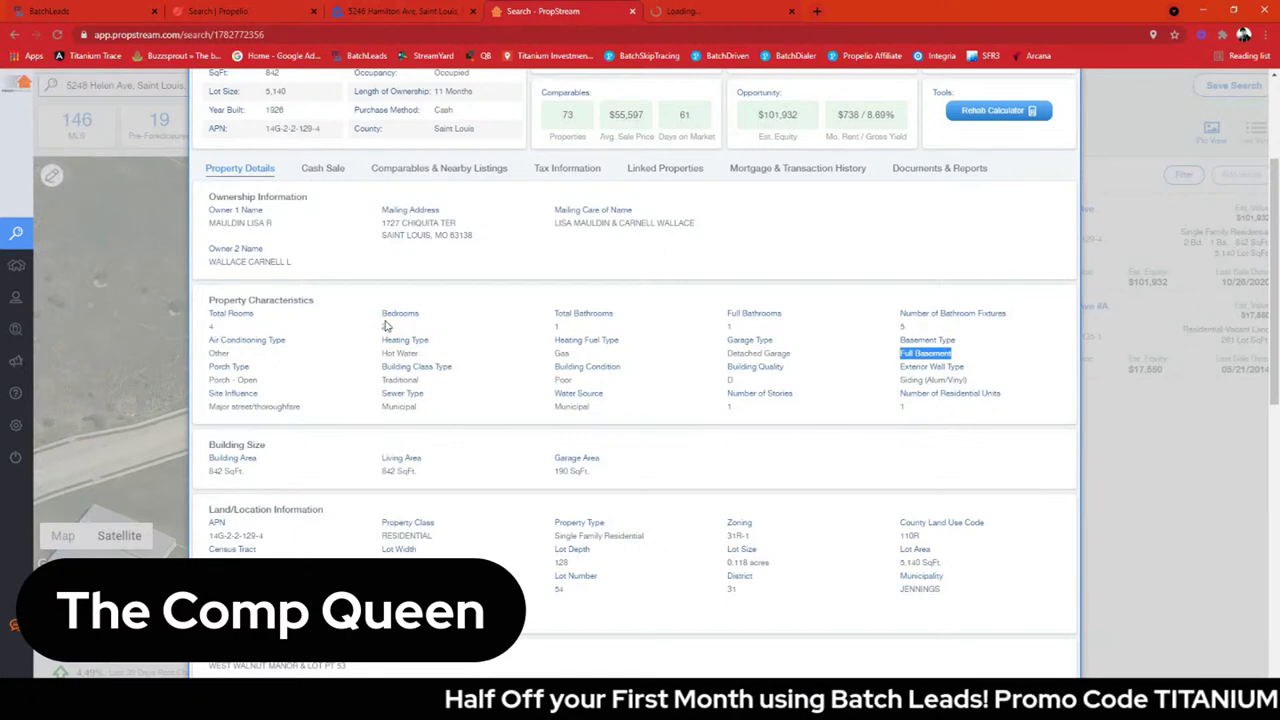
{"action": "scroll", "coordinate": [362, 313], "scroll_direction": "up", "scroll_amount": 2}
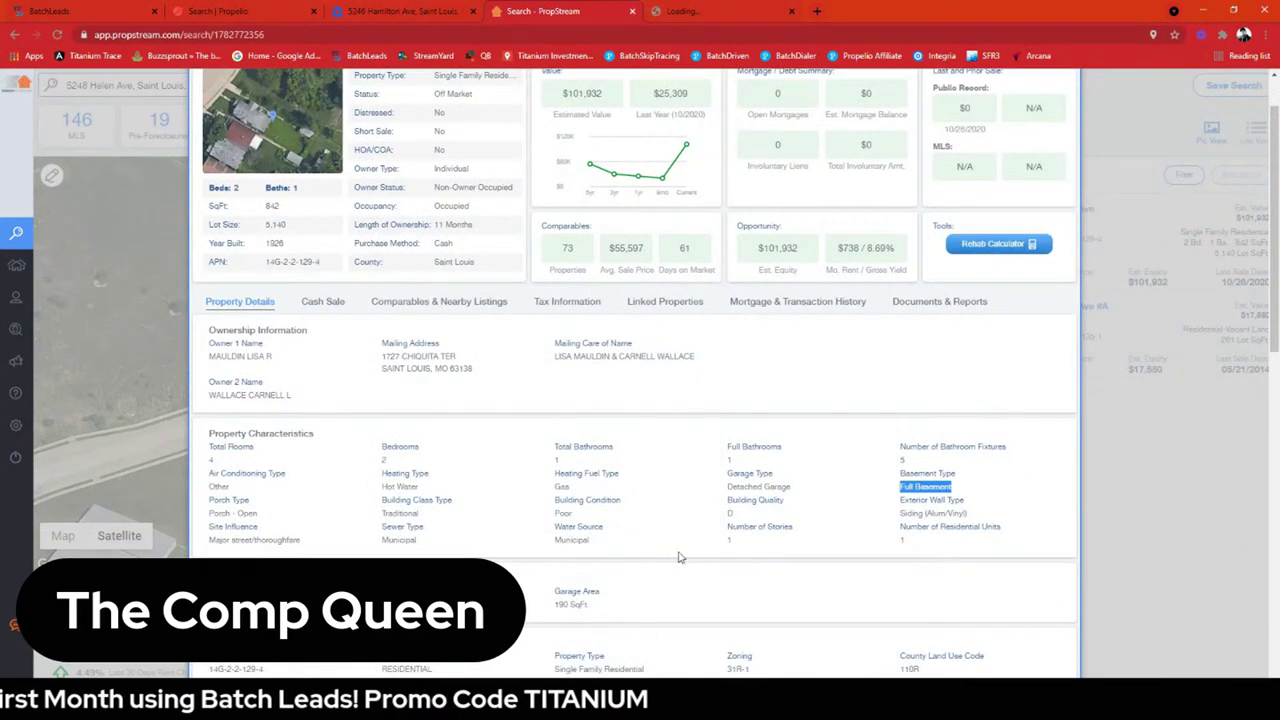
{"action": "scroll", "coordinate": [680, 555], "scroll_direction": "up", "scroll_amount": 1}
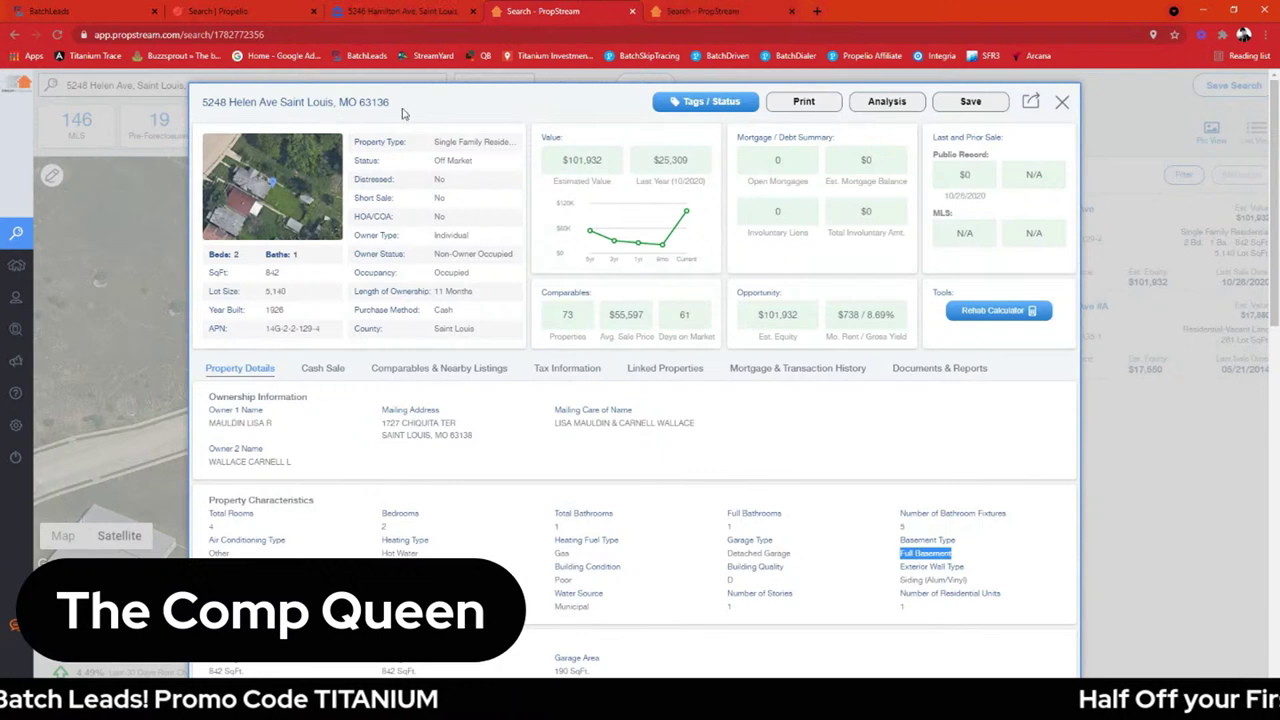
{"action": "left_click_drag", "start_coordinate": [390, 102], "coordinate": [202, 100]}
{"action": "right_click", "coordinate": [271, 104]}
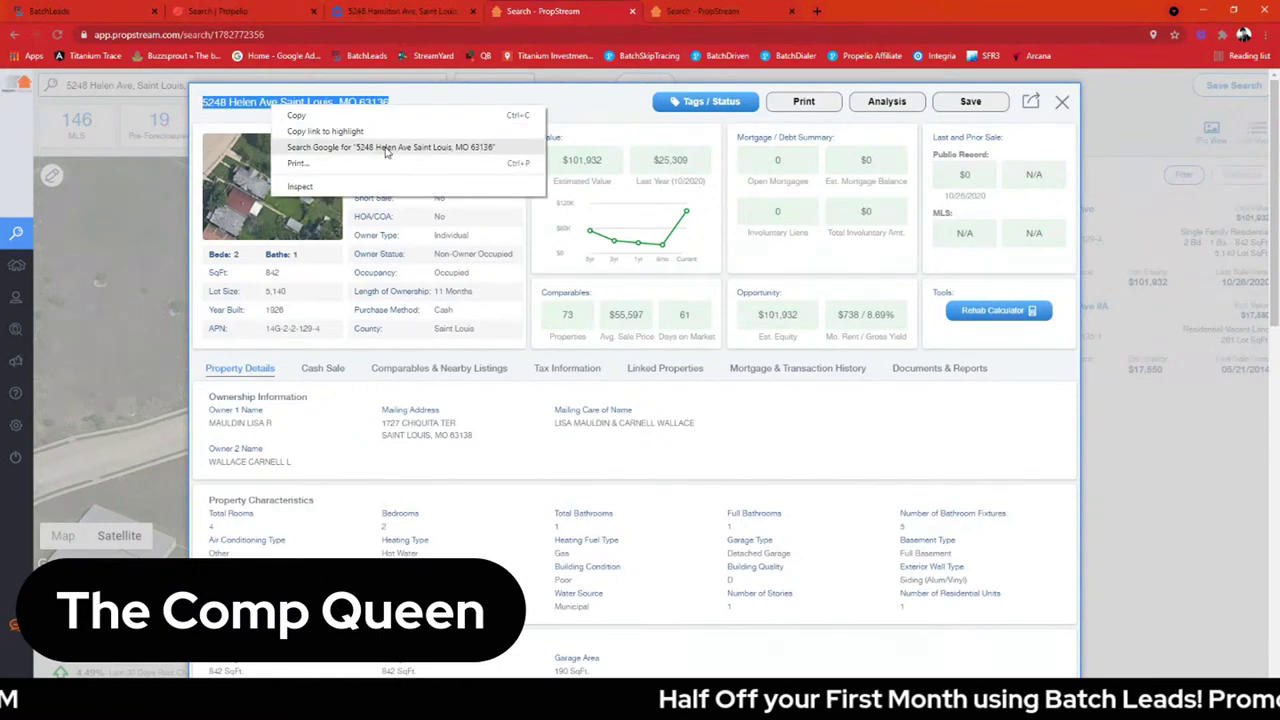
{"action": "left_click", "coordinate": [386, 150]}
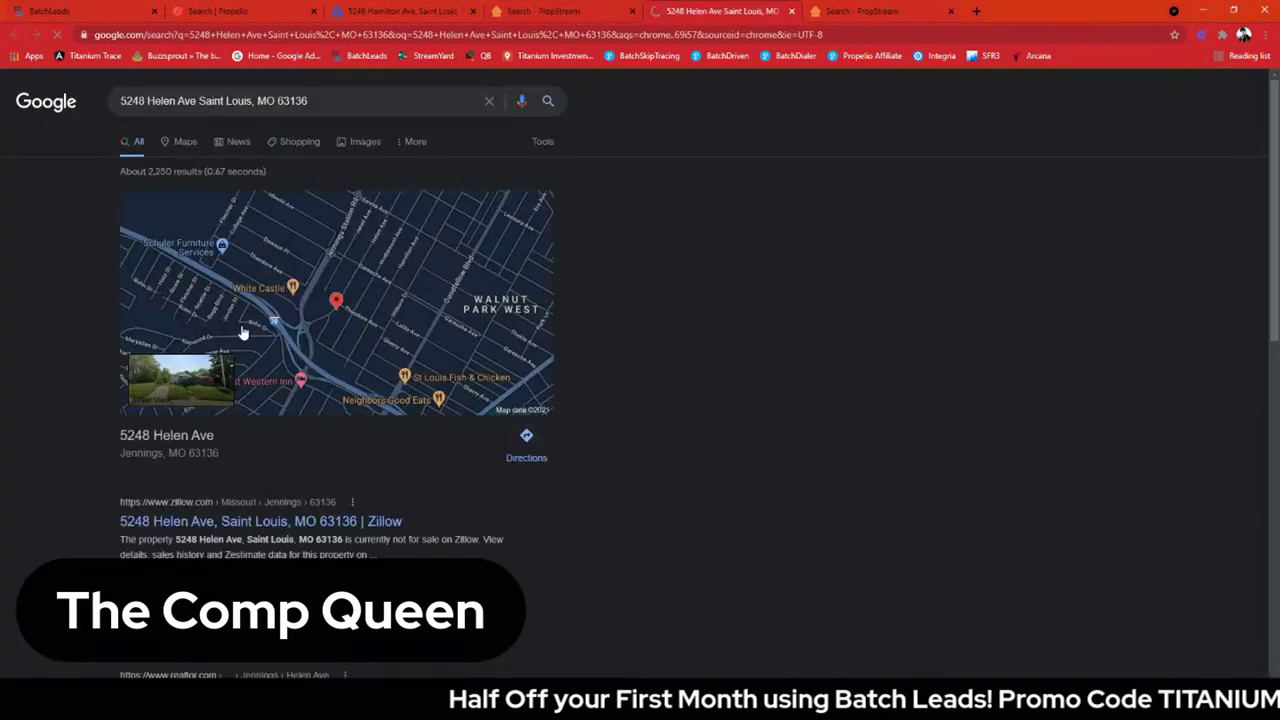
View the house front up close in Google Maps Street View, then go back to PropStream.
{"action": "left_click", "coordinate": [196, 401]}
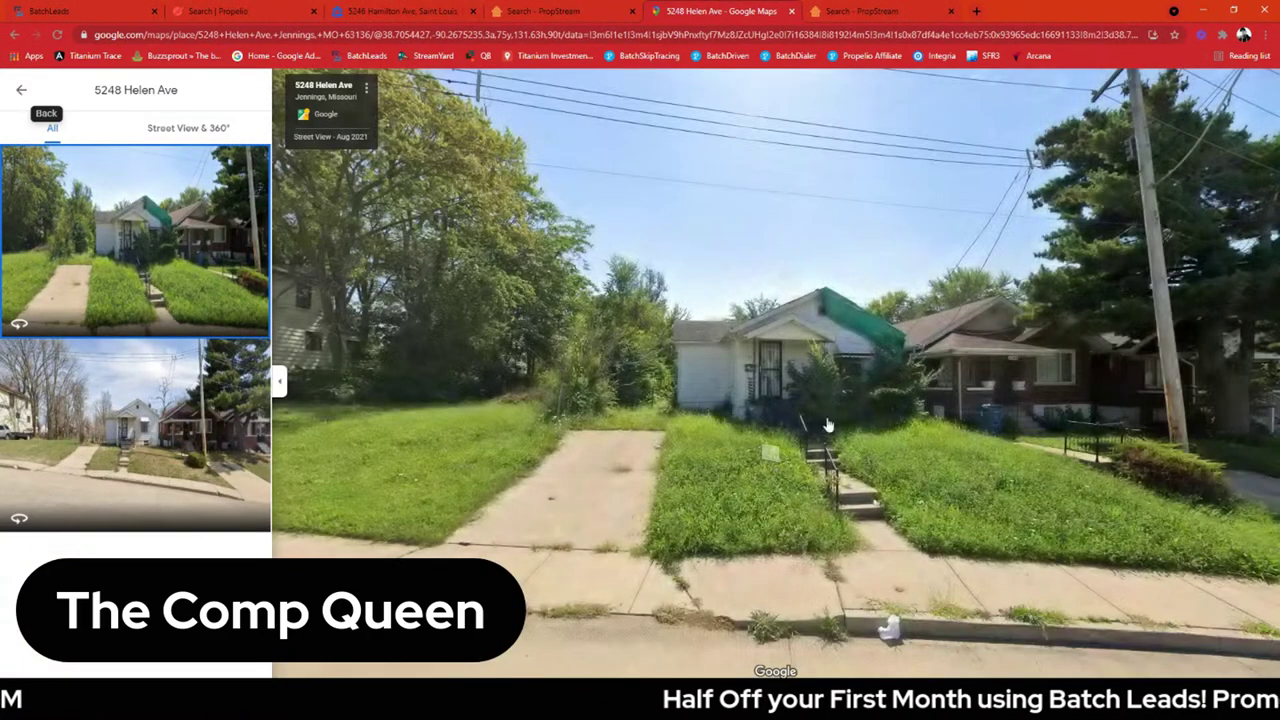
{"action": "left_click", "coordinate": [852, 405]}
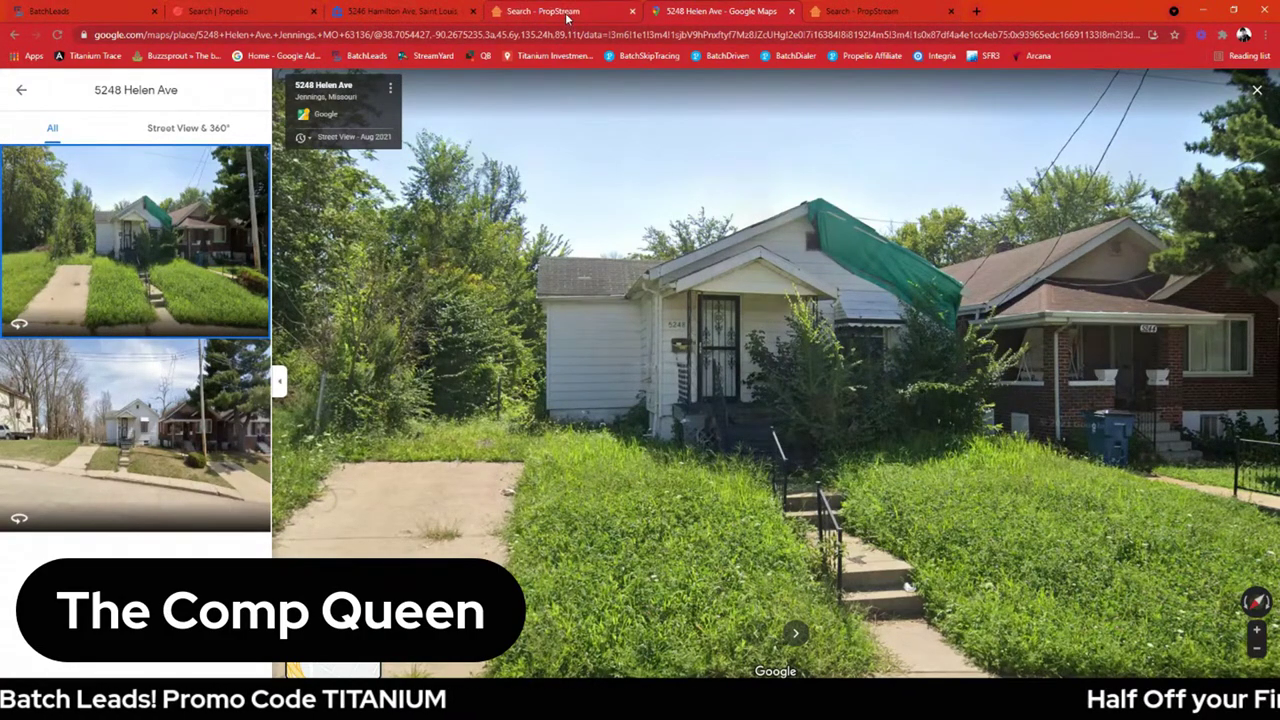
{"action": "left_click", "coordinate": [567, 12]}
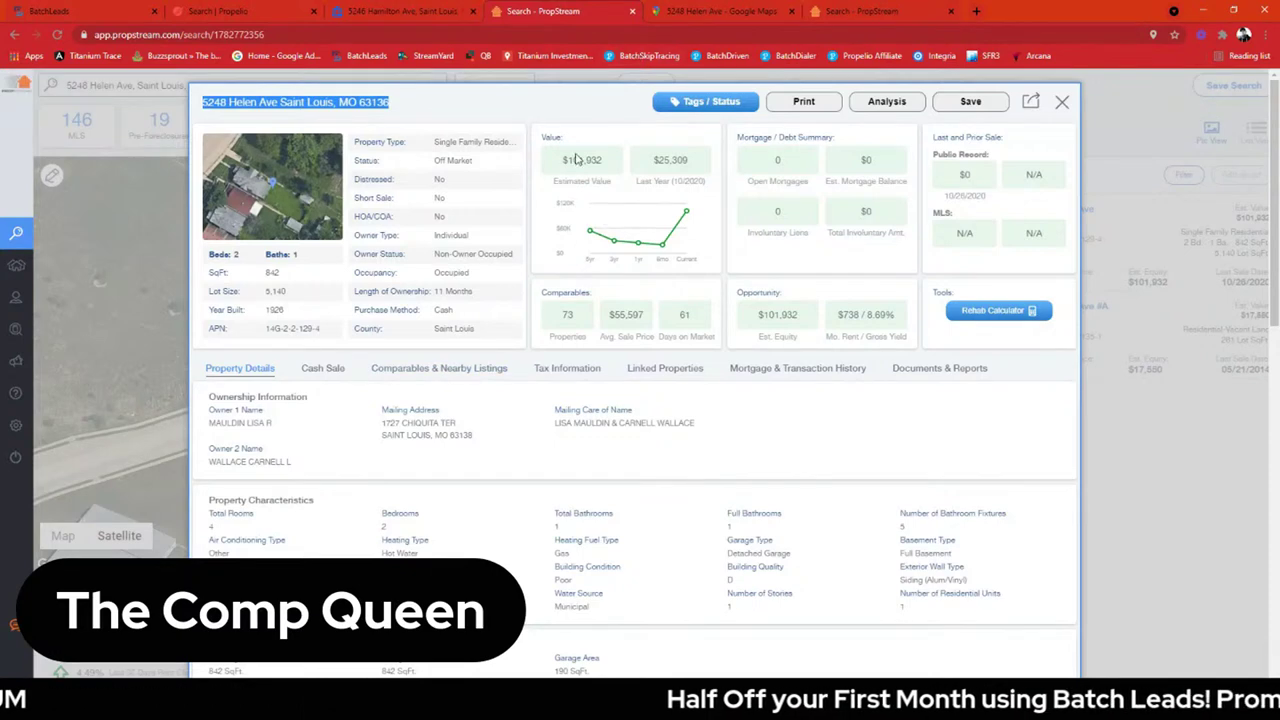
Note the $101,932 estimated value and inspect the lot's satellite view.
{"action": "left_click_drag", "start_coordinate": [563, 162], "coordinate": [617, 164]}
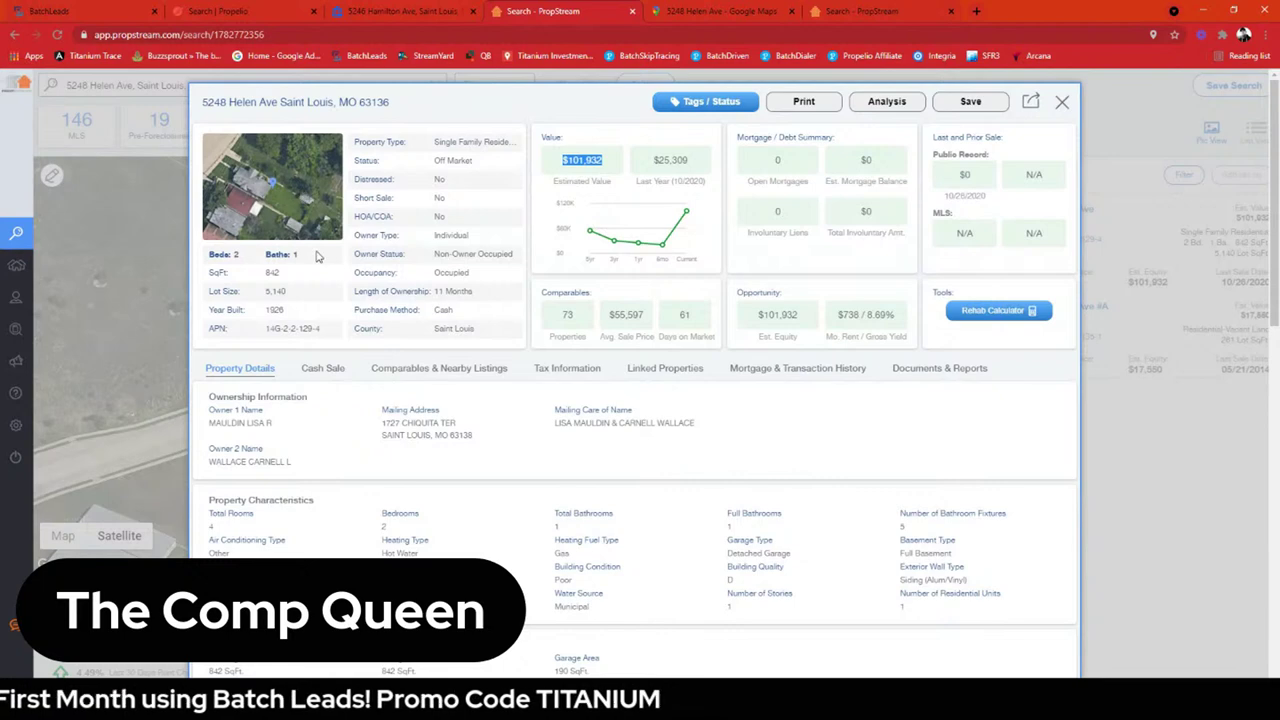
{"action": "left_click", "coordinate": [300, 178]}
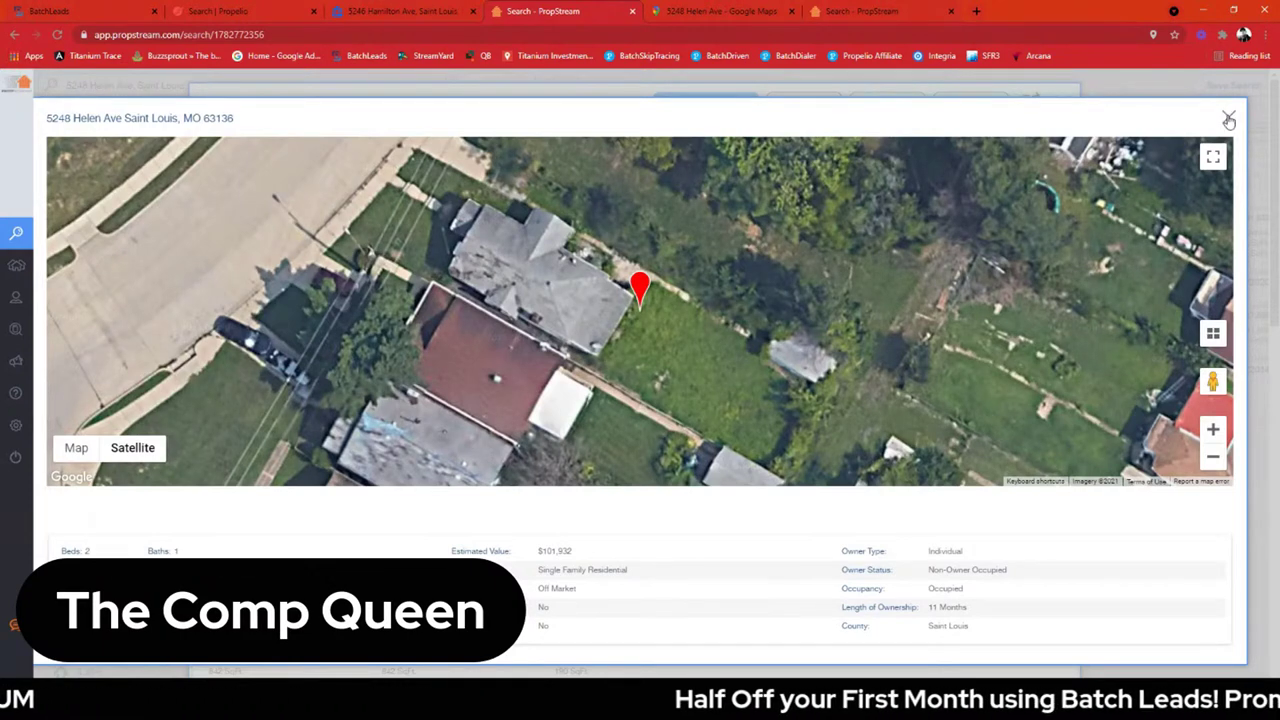
{"action": "left_click", "coordinate": [1229, 118]}
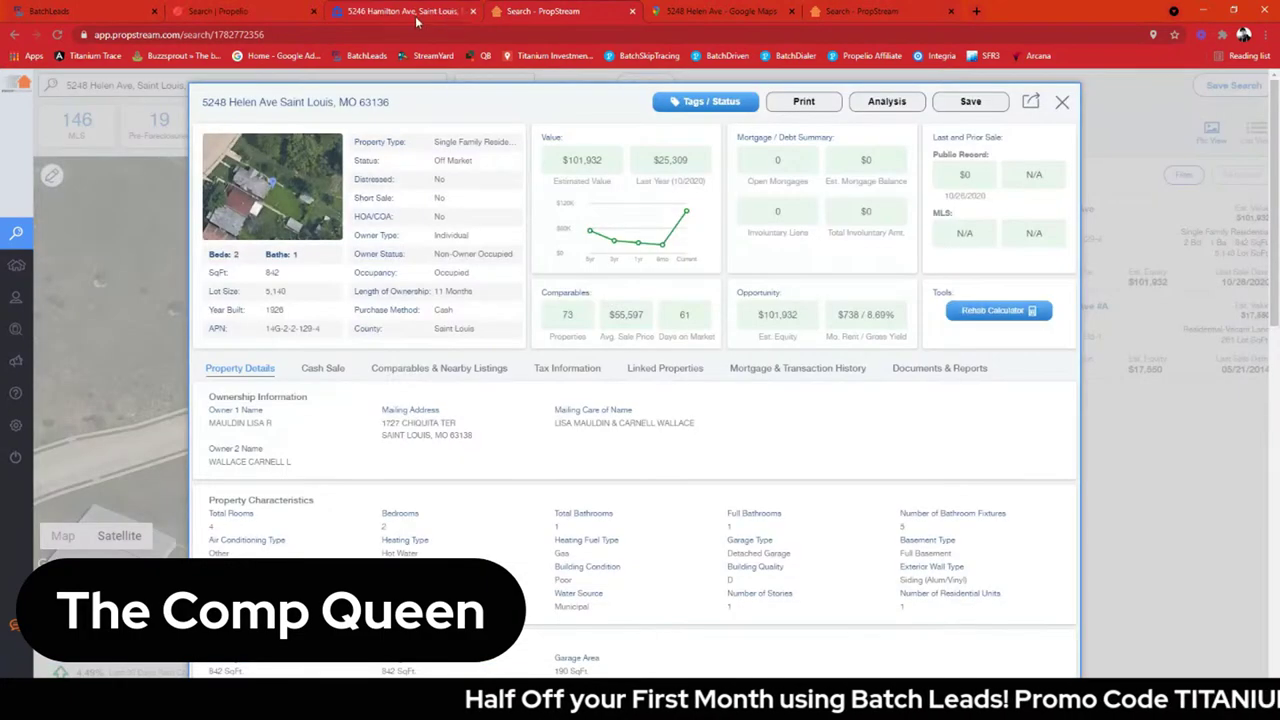
Review the mortgage and transaction history and cash sale details, then return to the three comparables.
{"action": "left_click", "coordinate": [816, 370]}
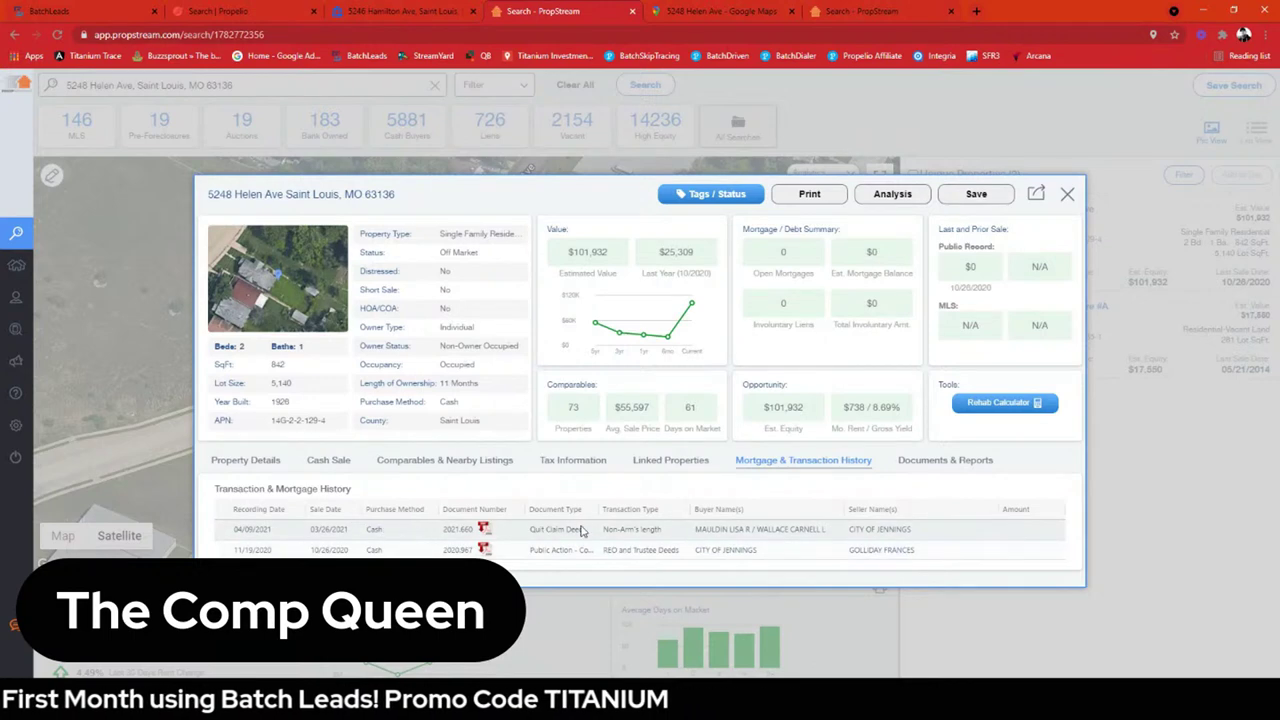
{"action": "left_click", "coordinate": [329, 461]}
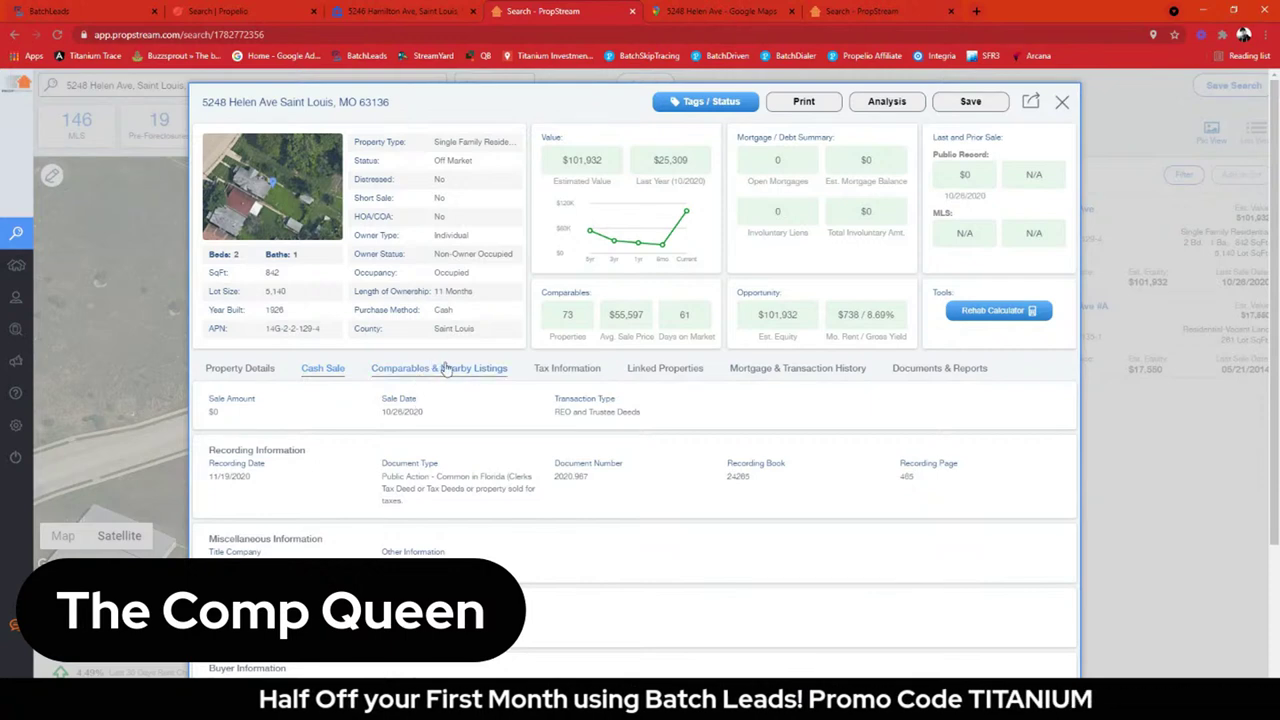
{"action": "left_click", "coordinate": [482, 377]}
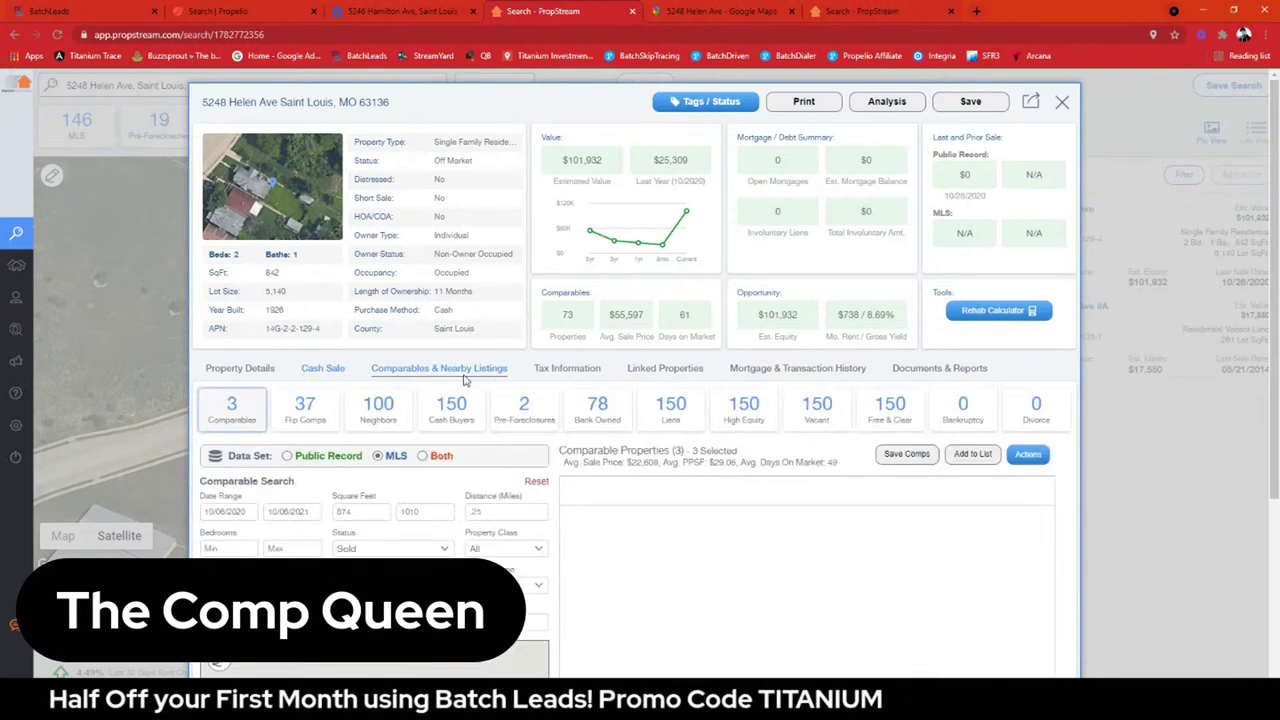